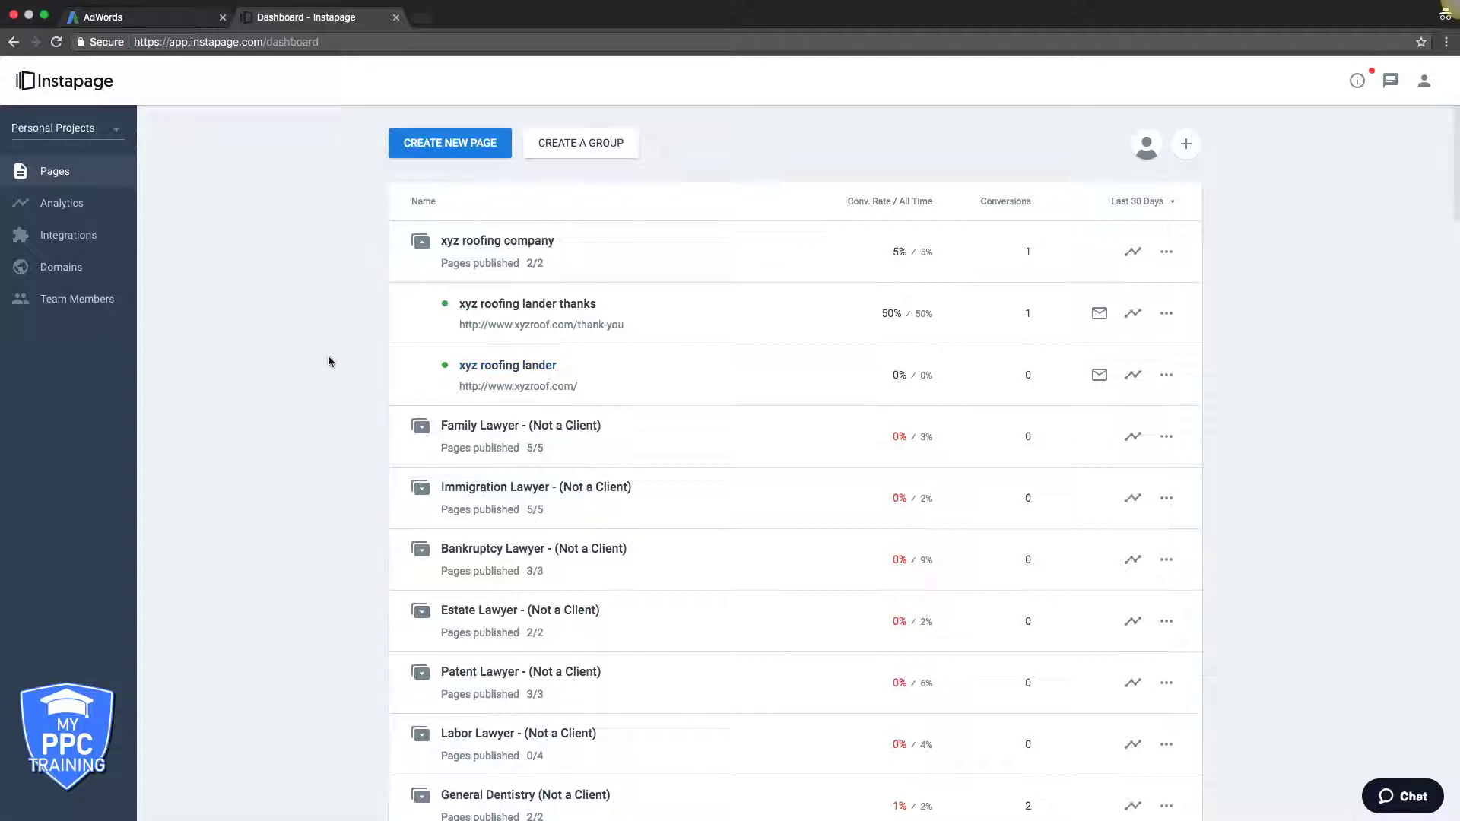
# Open the xyz roofing lander page for editing and look over its headline, hero image and quote form.
pyautogui.click(508, 368)
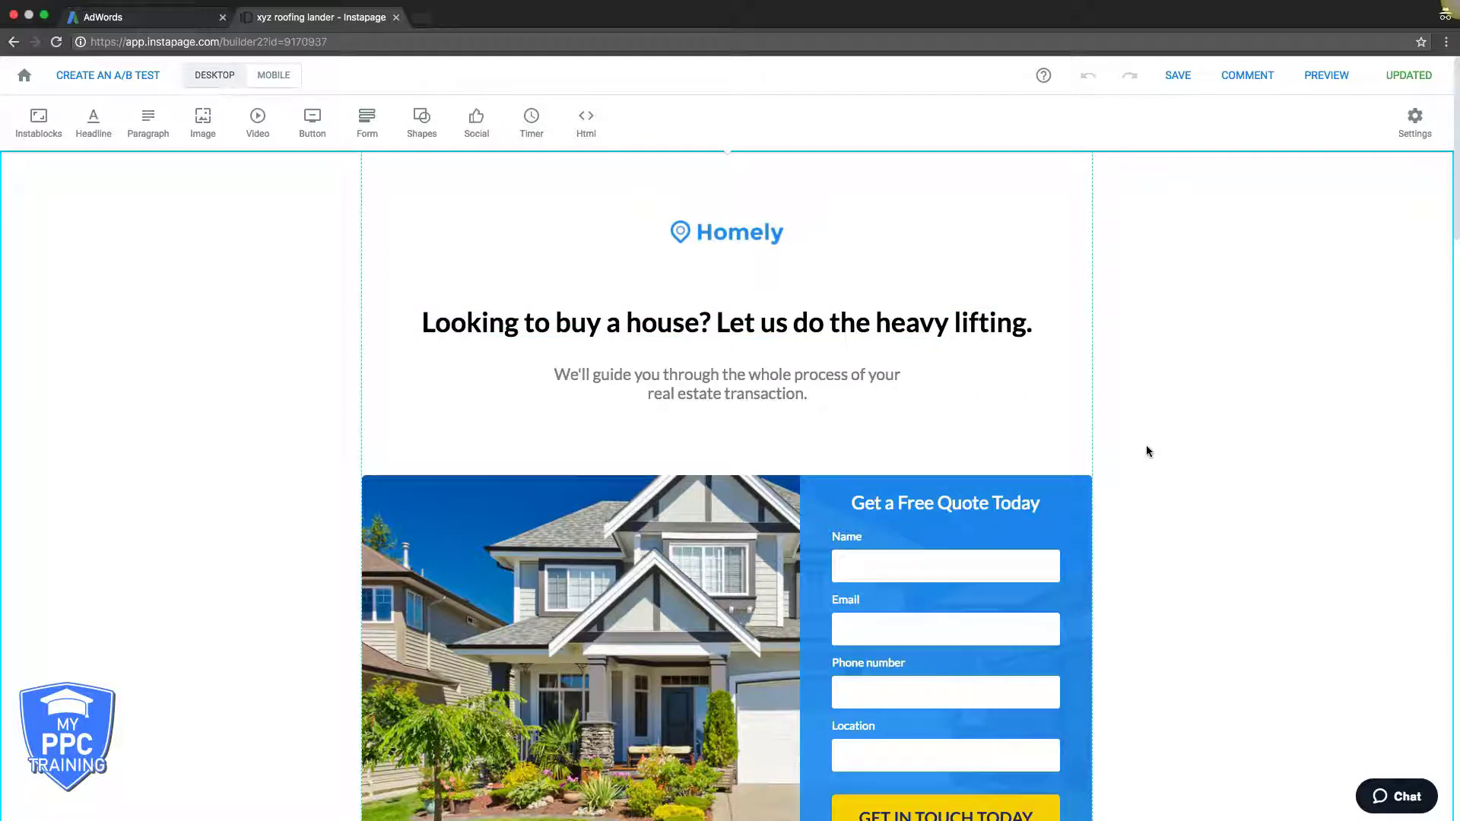
pyautogui.scroll(-3, 1146, 451)
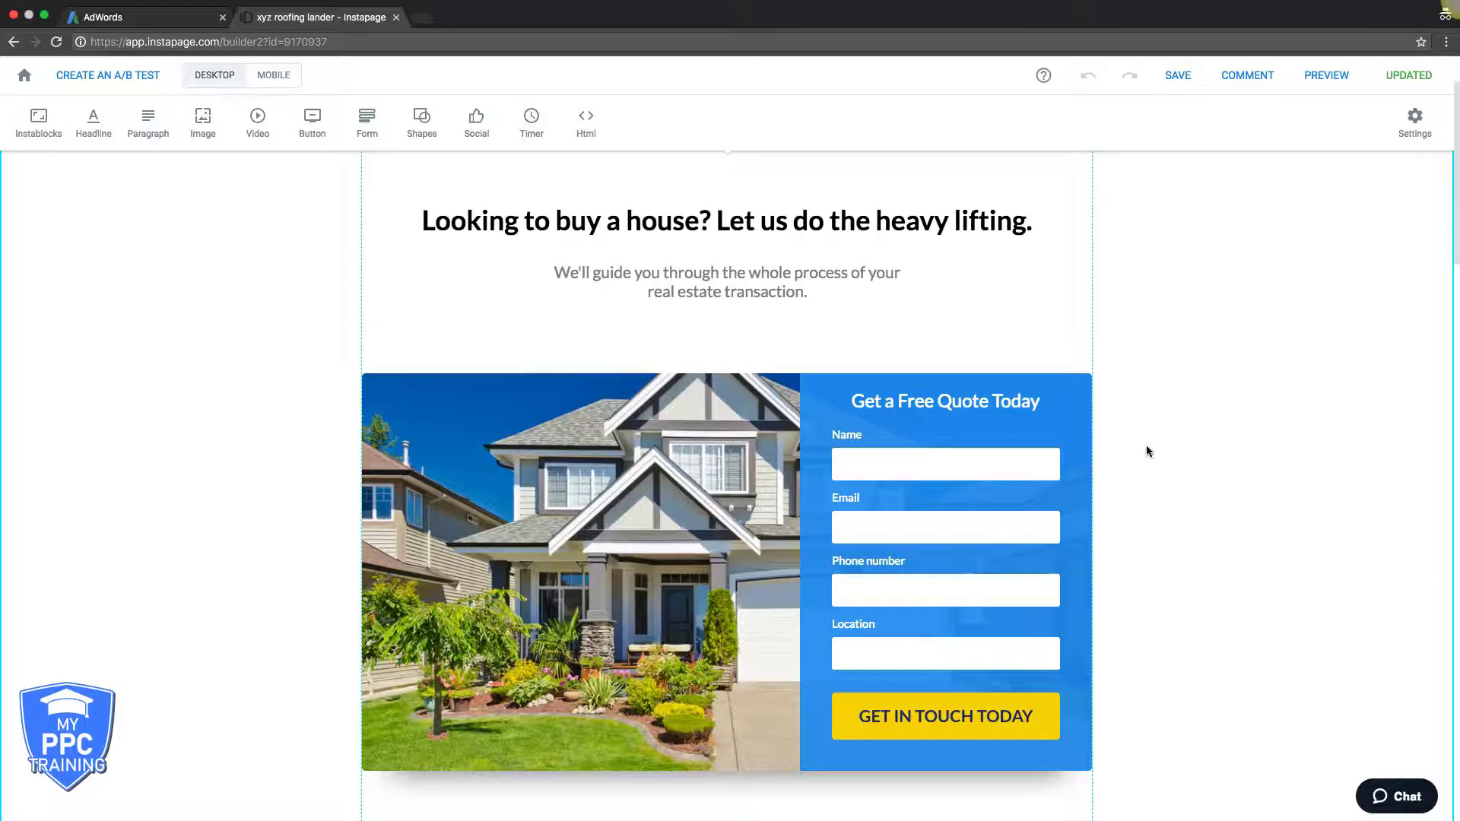
pyautogui.scroll(3, 1147, 451)
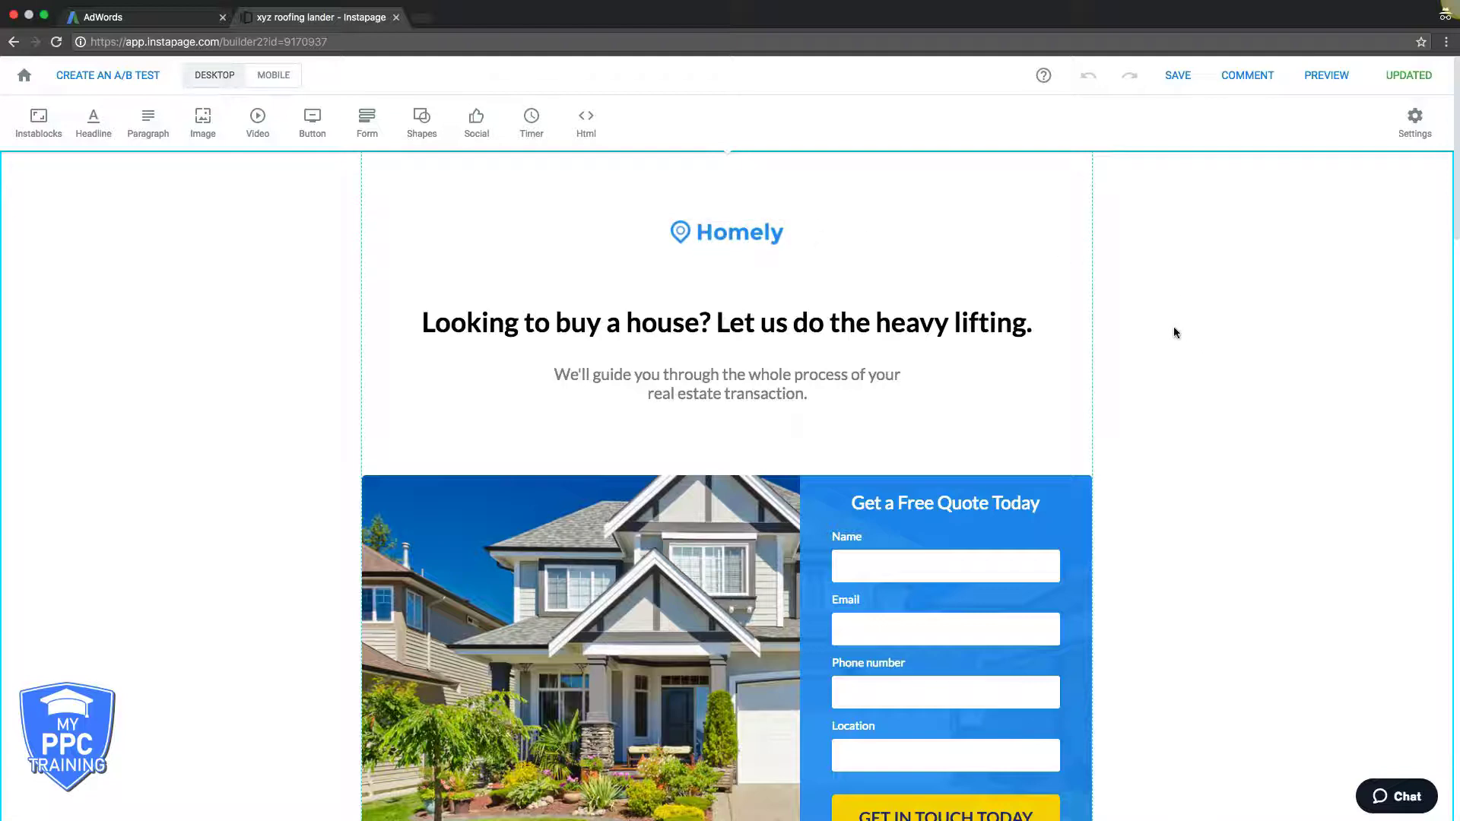
pyautogui.scroll(-3, 1201, 355)
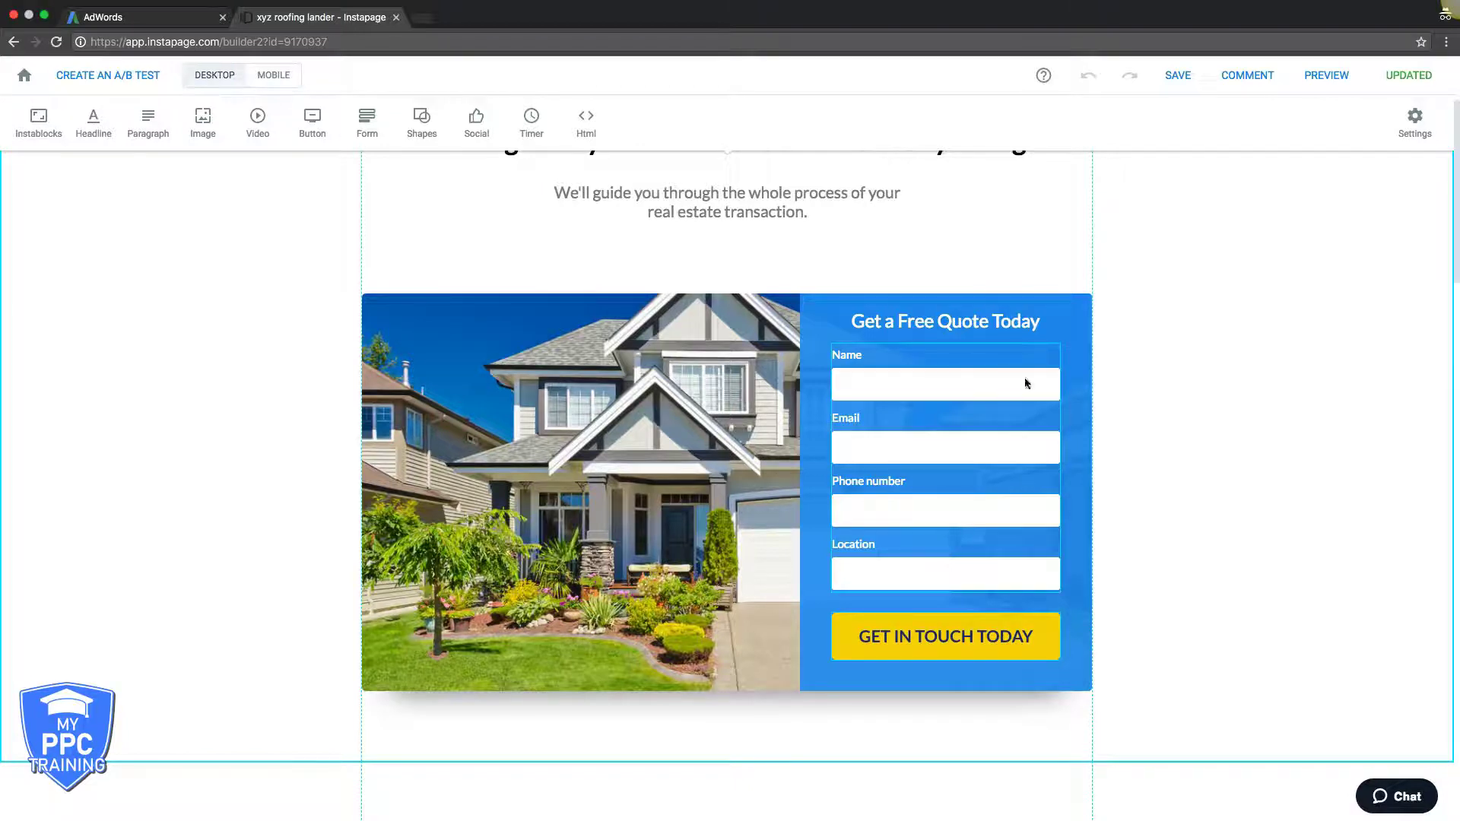
pyautogui.scroll(3, 1124, 397)
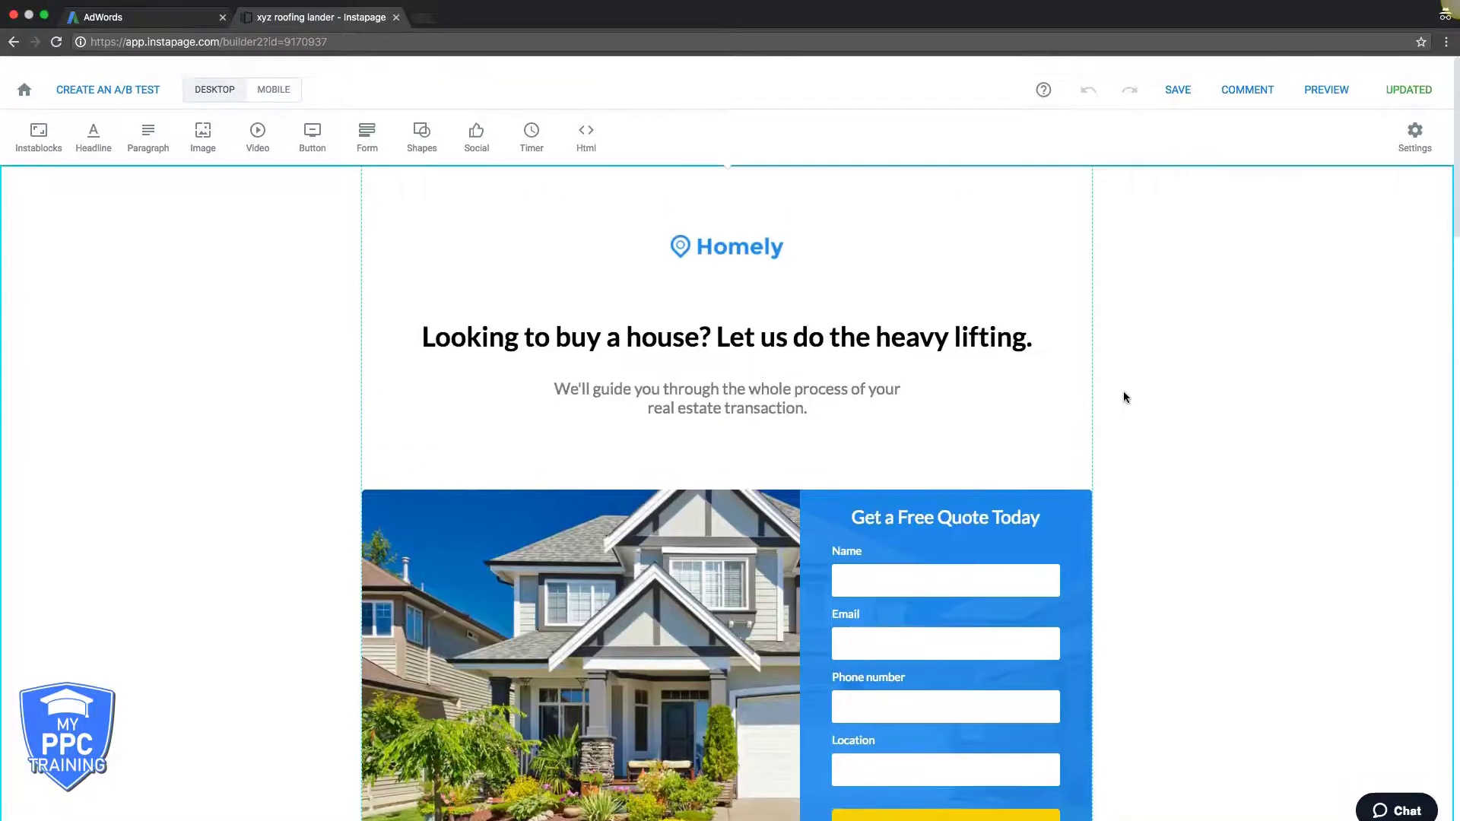
# Place a copy of the subheading paragraph at the page's upper right corner and replace its text with the phone number.
pyautogui.click(715, 390)
pyautogui.moveTo(637, 391); pyautogui.dragTo(825, 190)
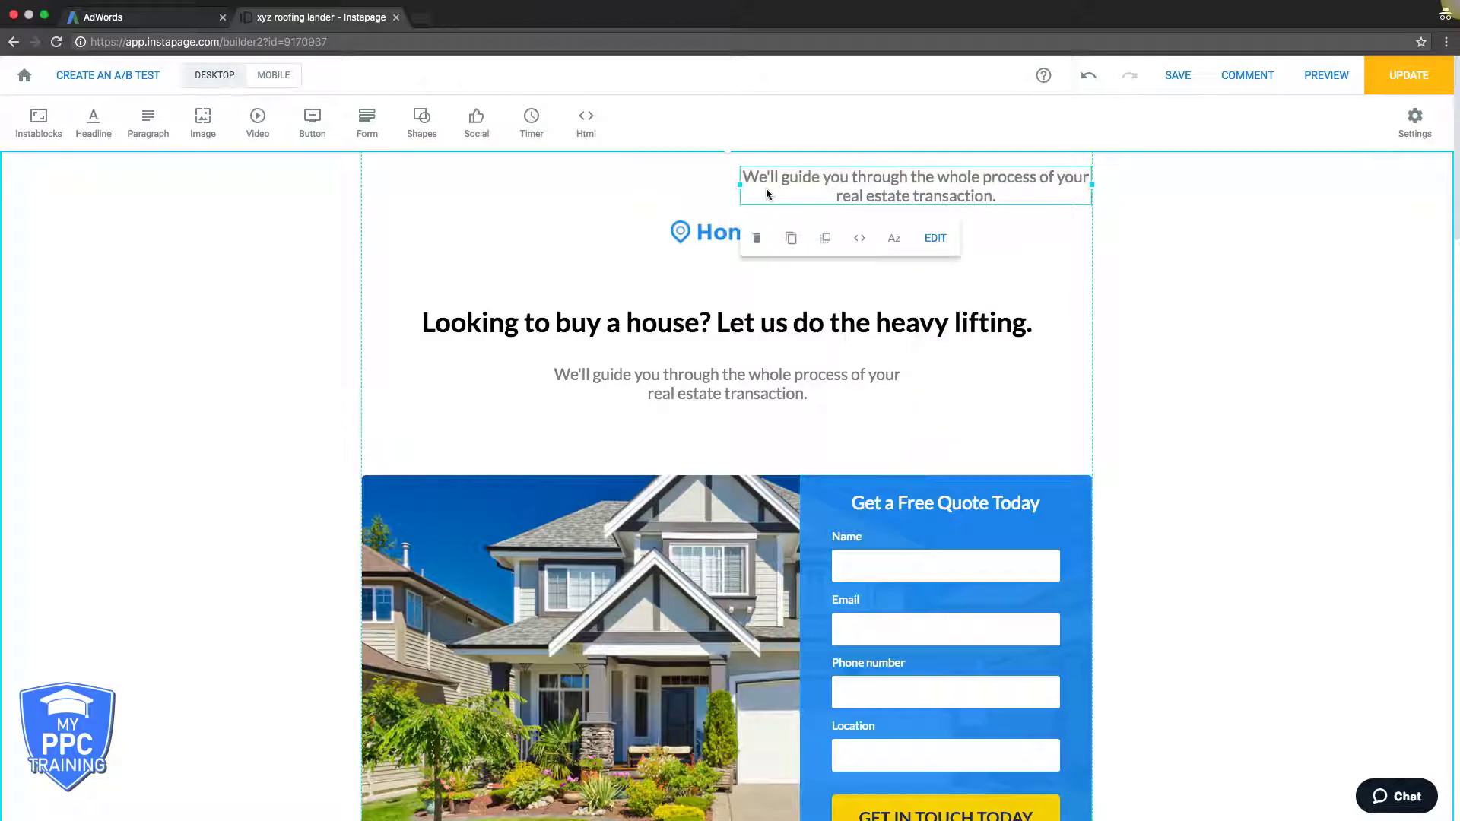
pyautogui.doubleClick(878, 177)
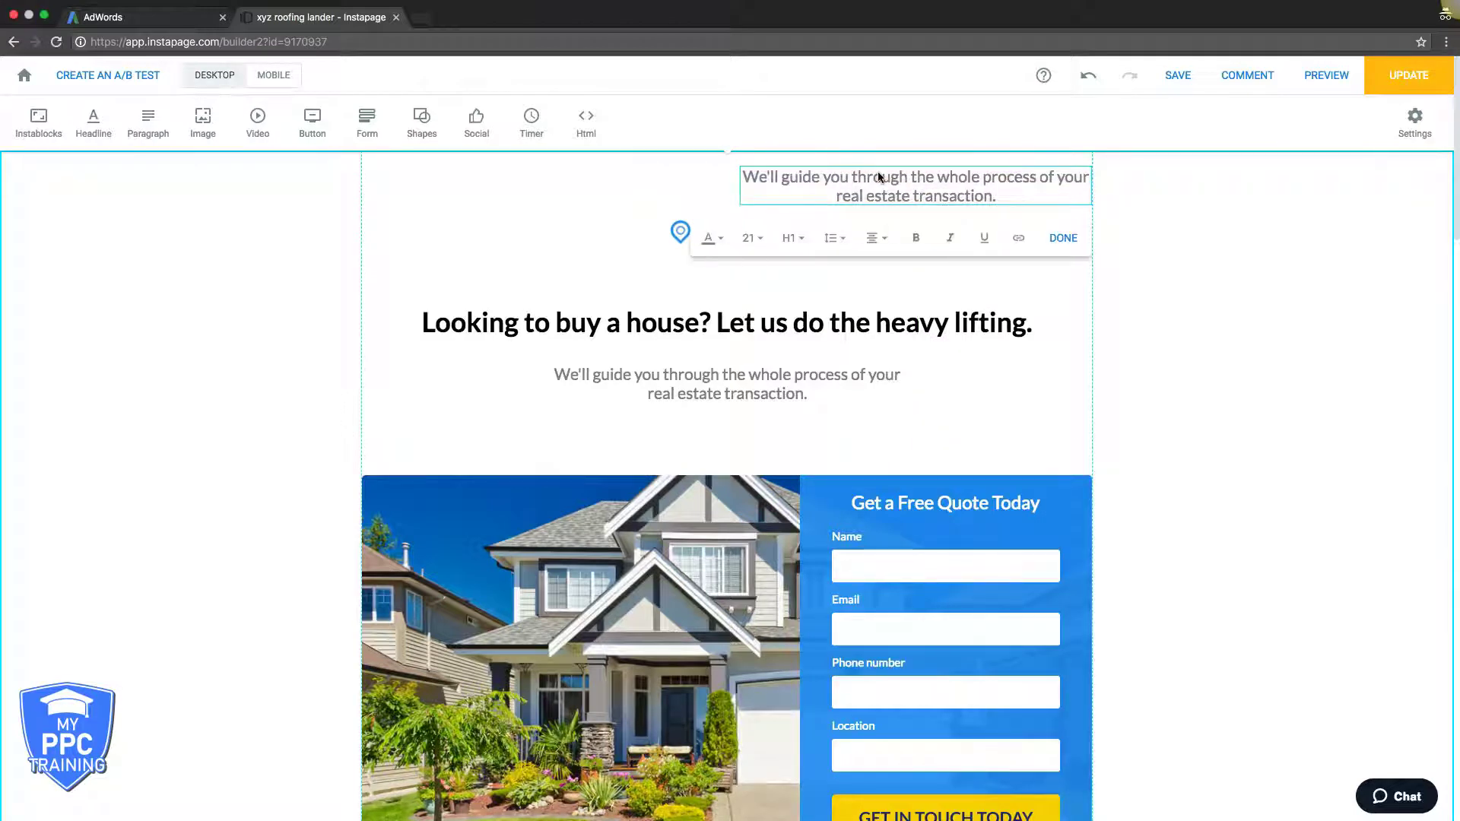
pyautogui.tripleClick(878, 177)
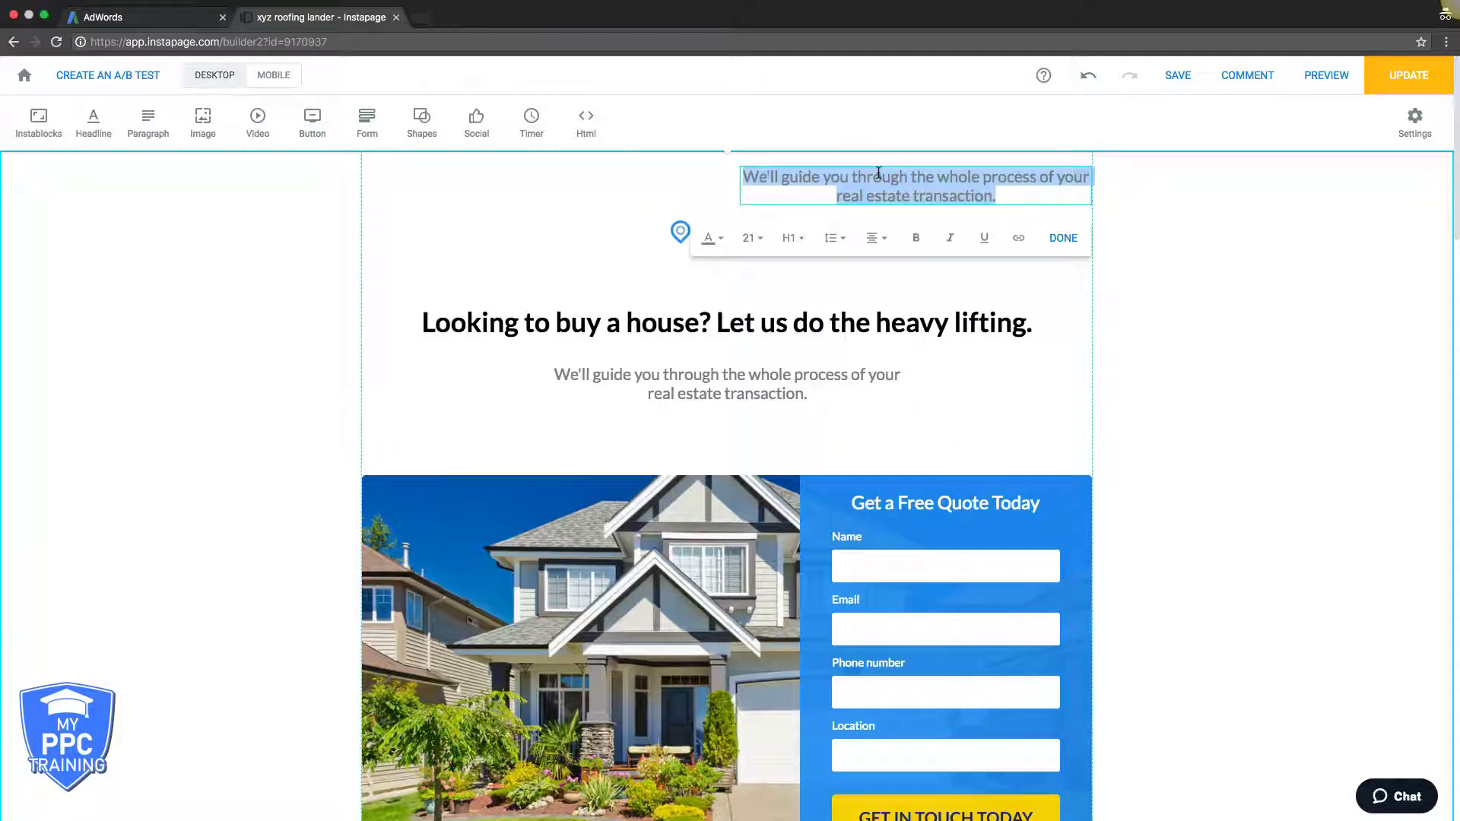
pyautogui.write('(555)')
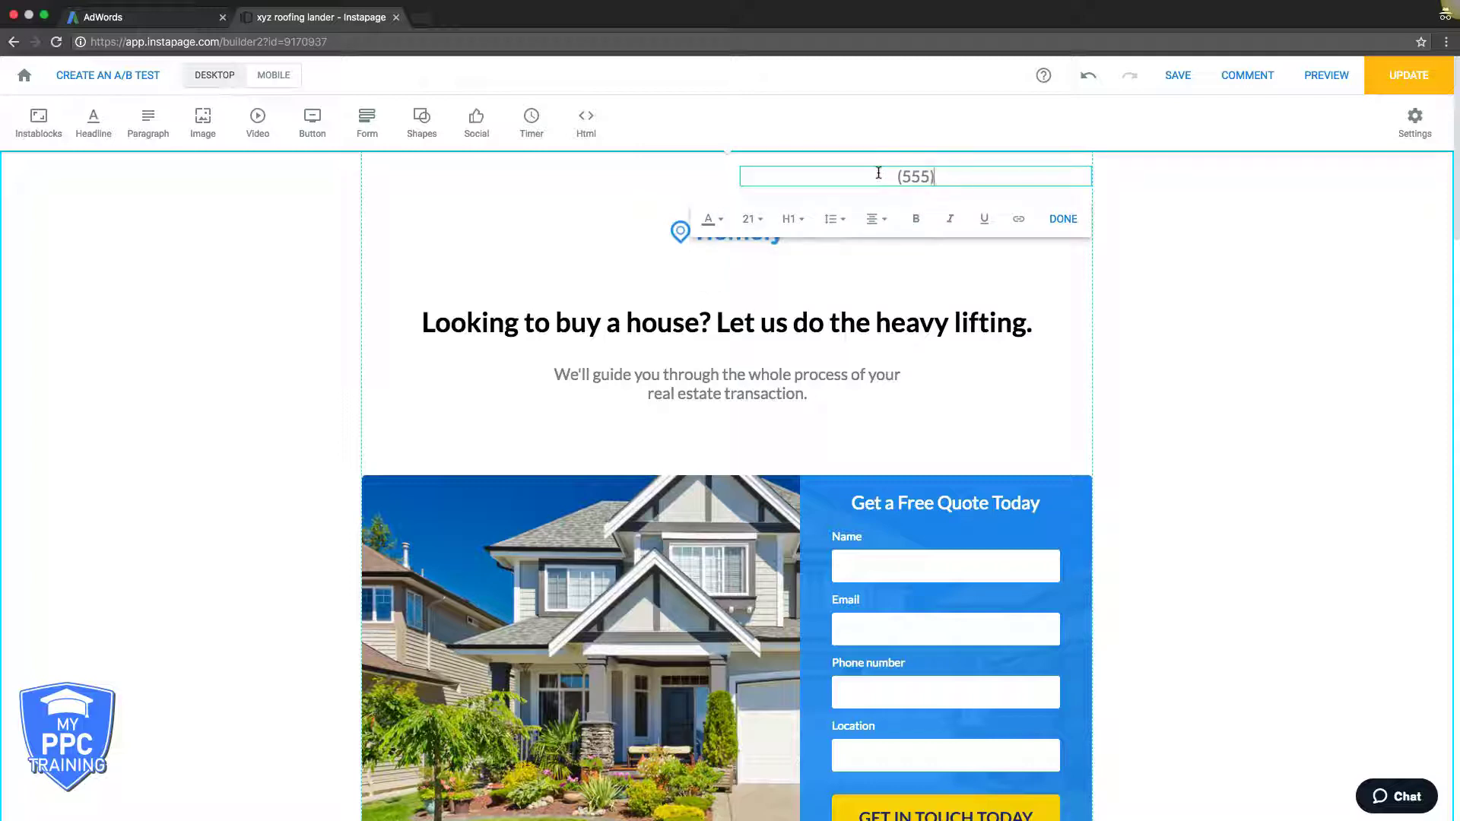
pyautogui.write(' 555-5555')
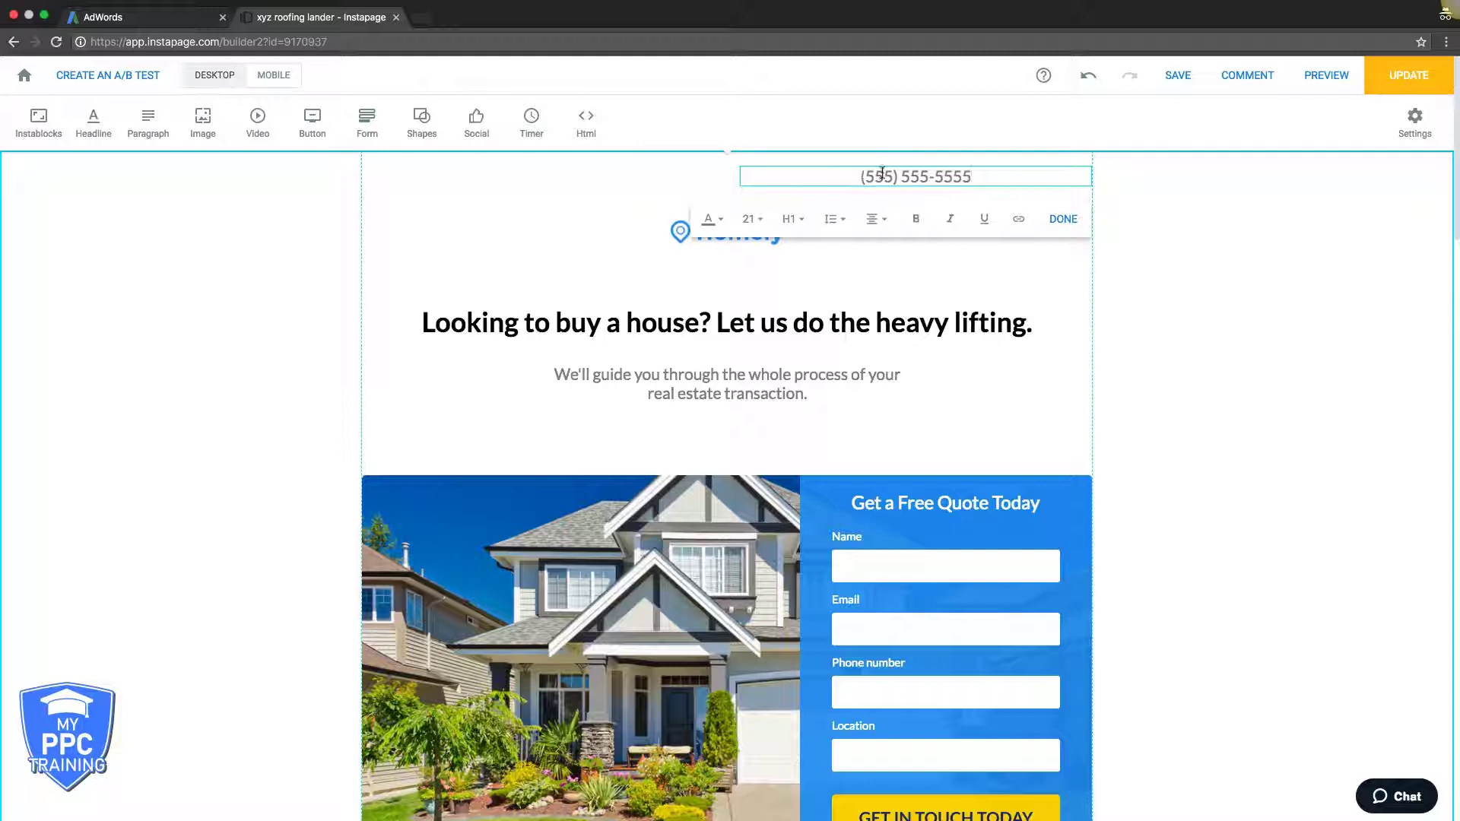
# Right-align the phone number text above the logo and finish editing it.
pyautogui.click(876, 219)
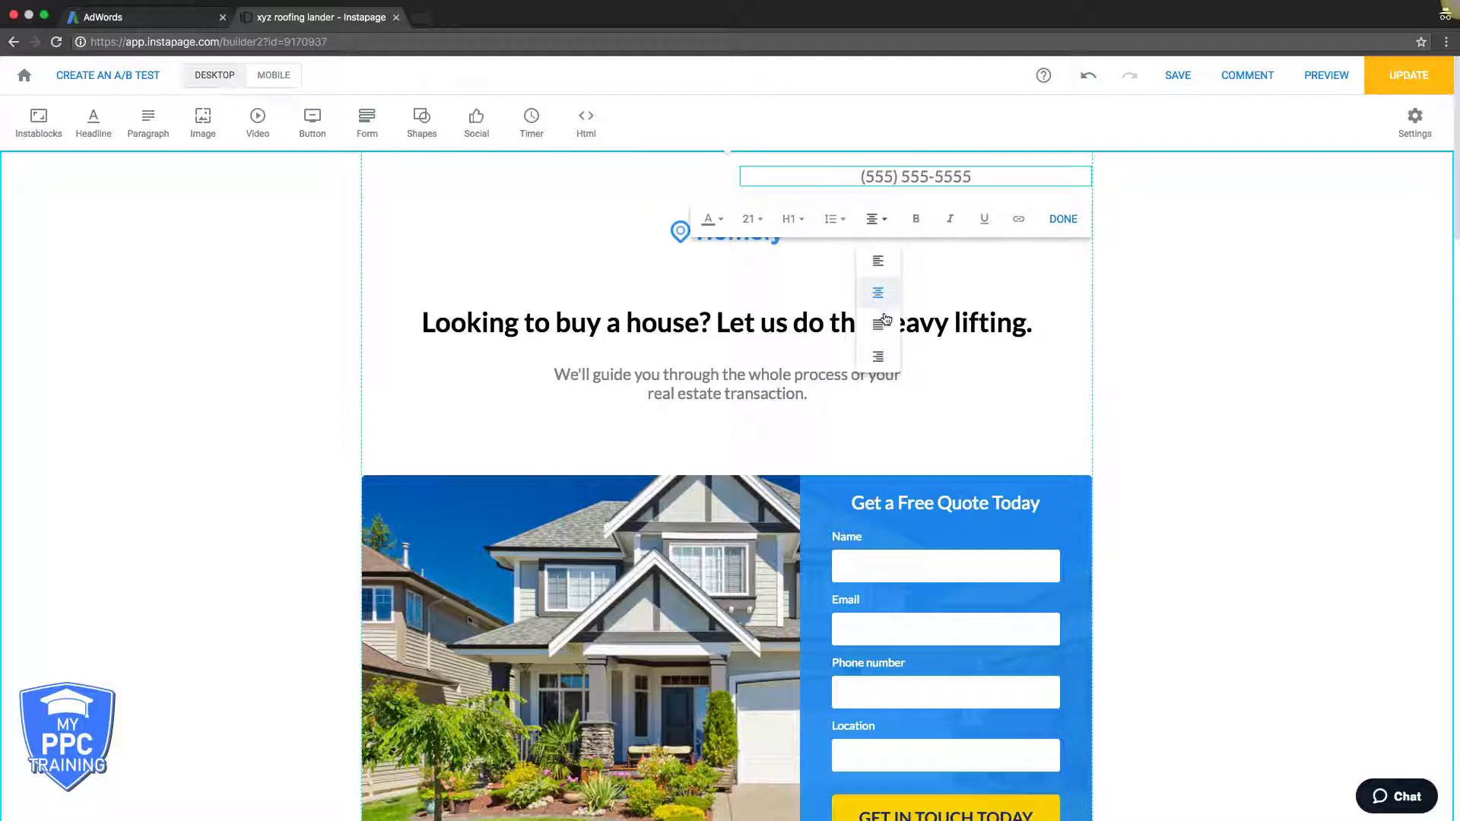
pyautogui.click(878, 355)
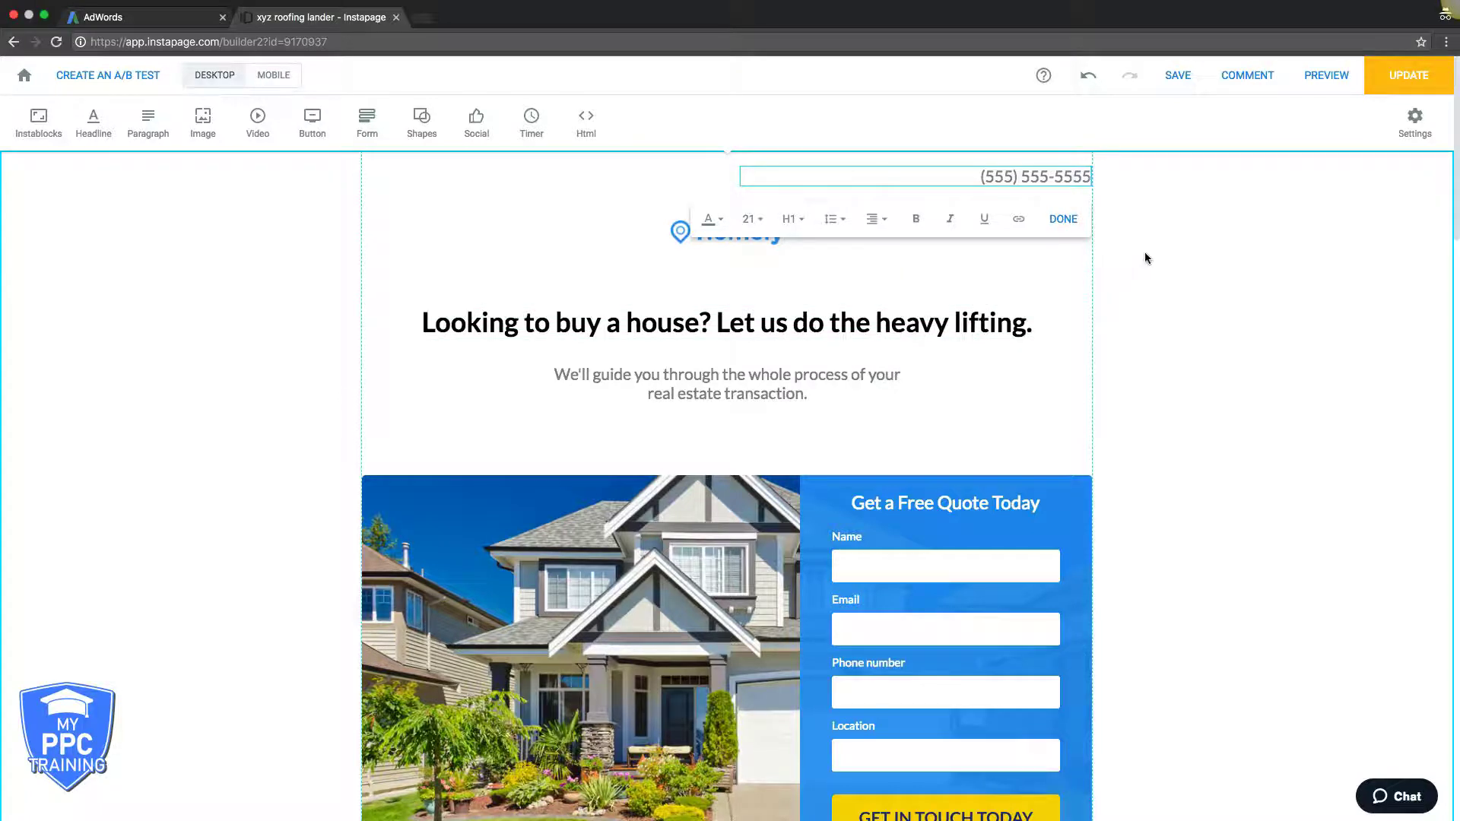
pyautogui.click(1063, 219)
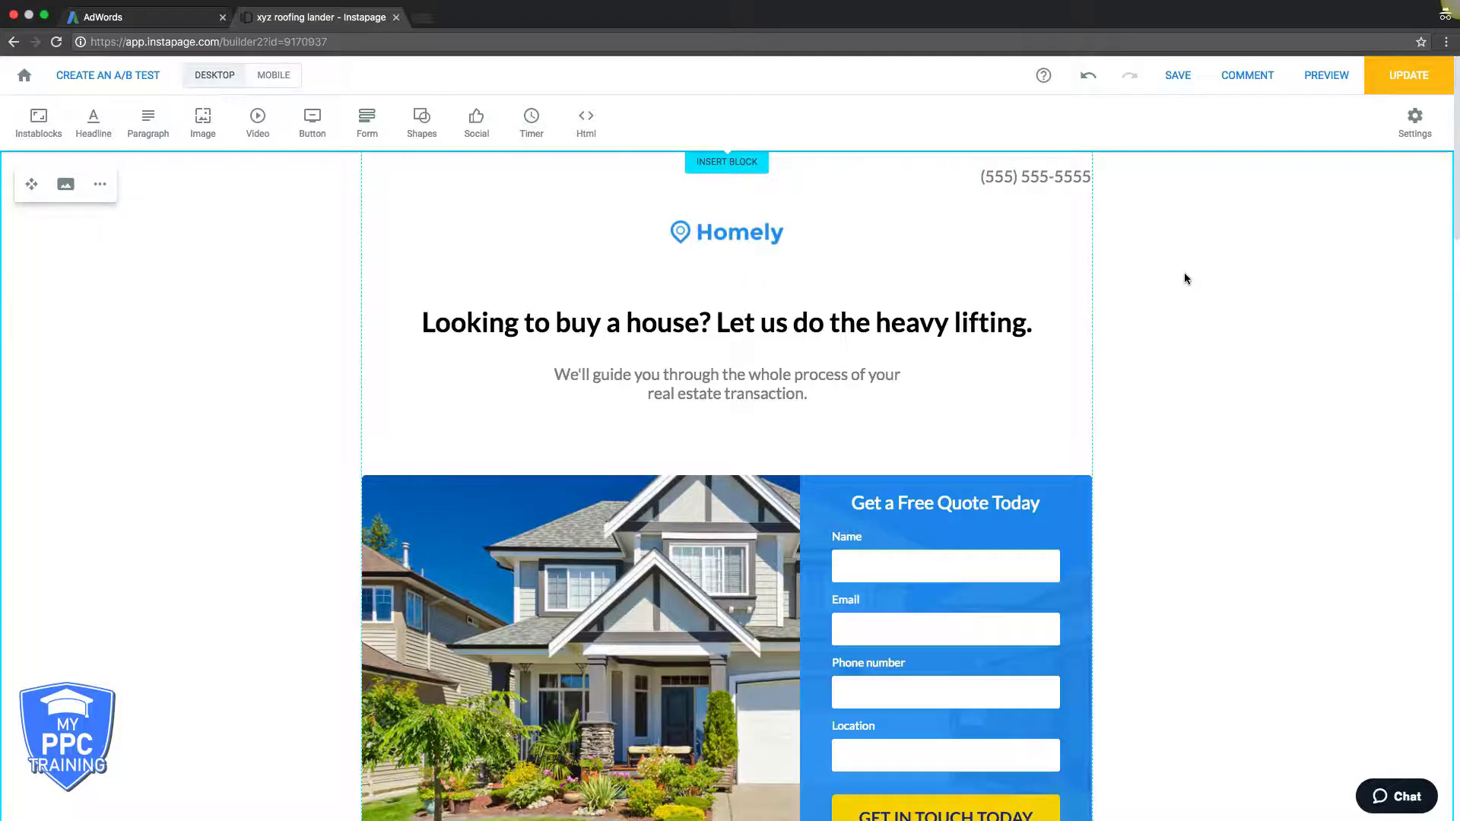
# Review the landing page's sections from the hero form through the agent introduction, portfolio, process steps and testimonials to the closing call to action.
pyautogui.scroll(-1, 1177, 313)
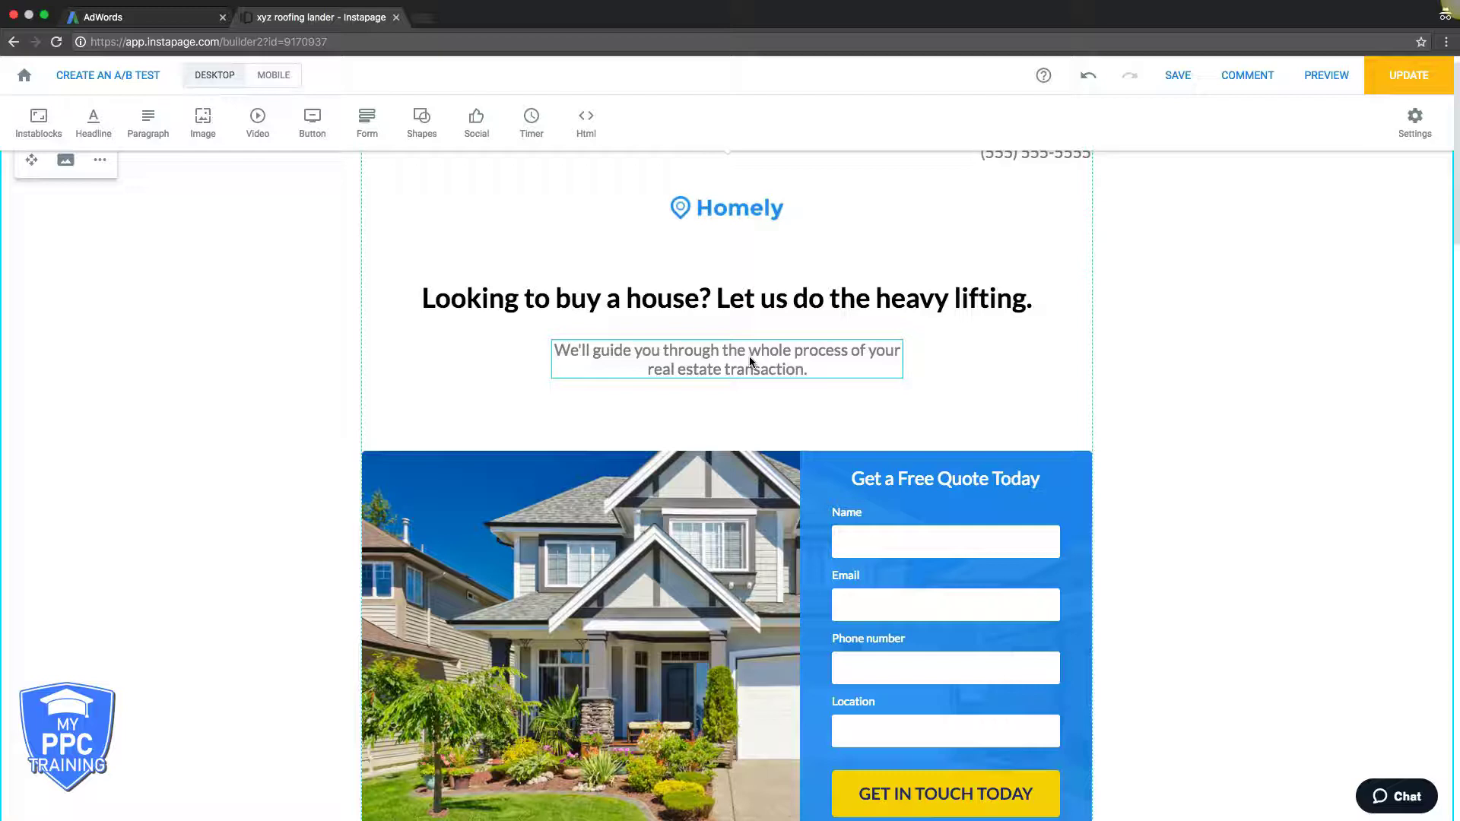
pyautogui.scroll(-2, 1147, 372)
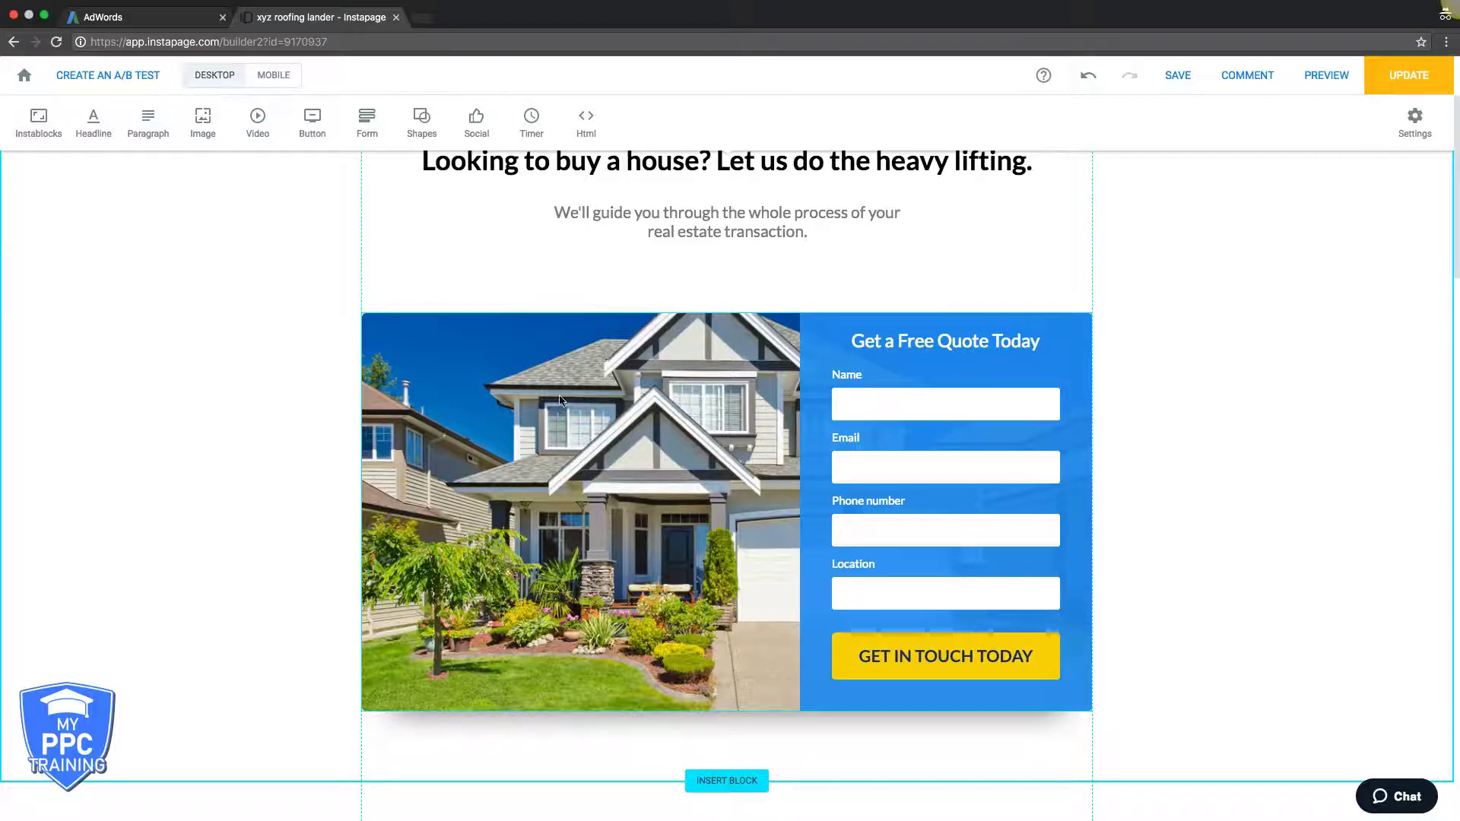
pyautogui.scroll(-3, 707, 470)
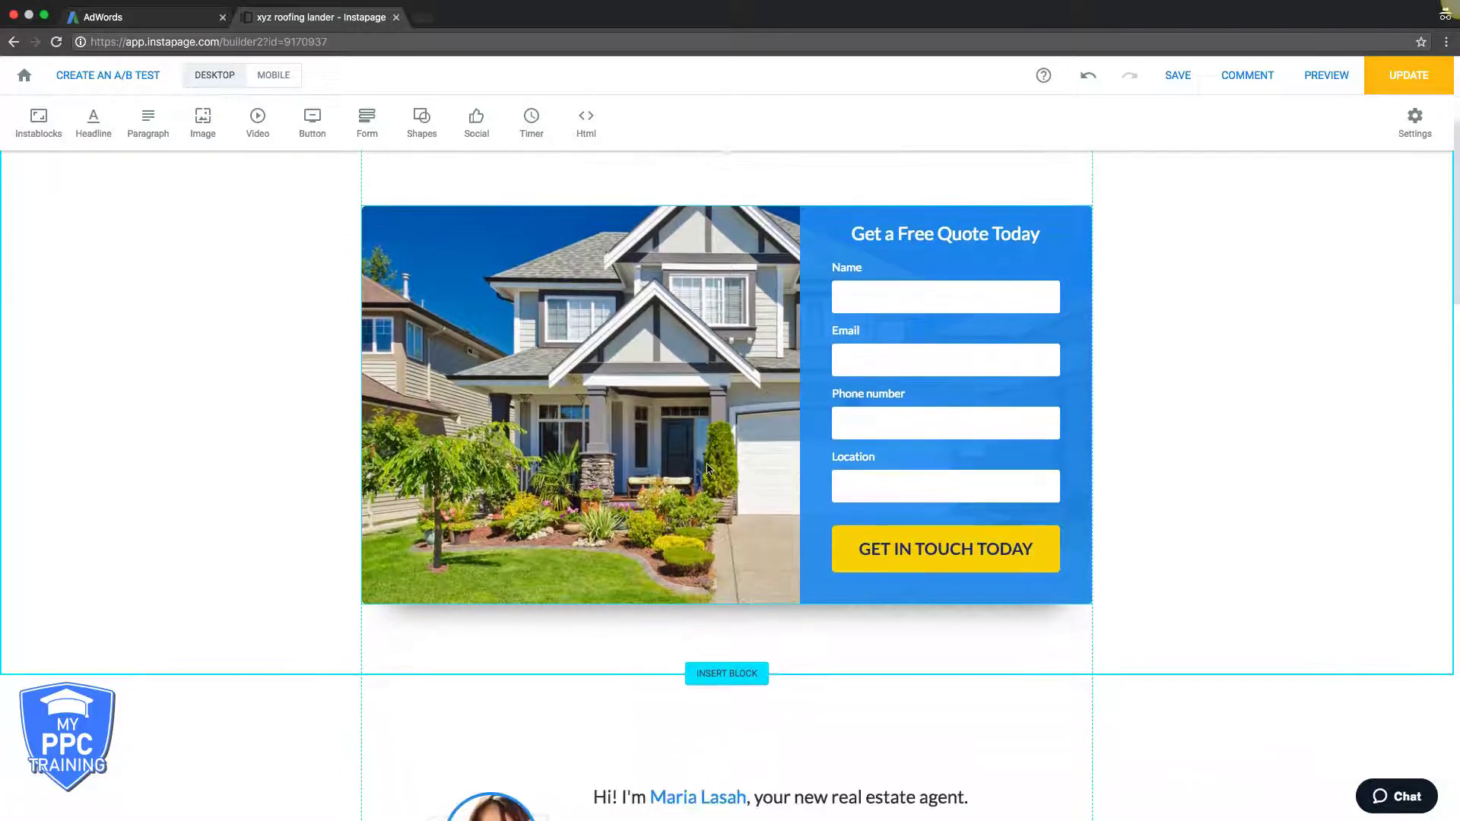
pyautogui.scroll(-1, 1128, 543)
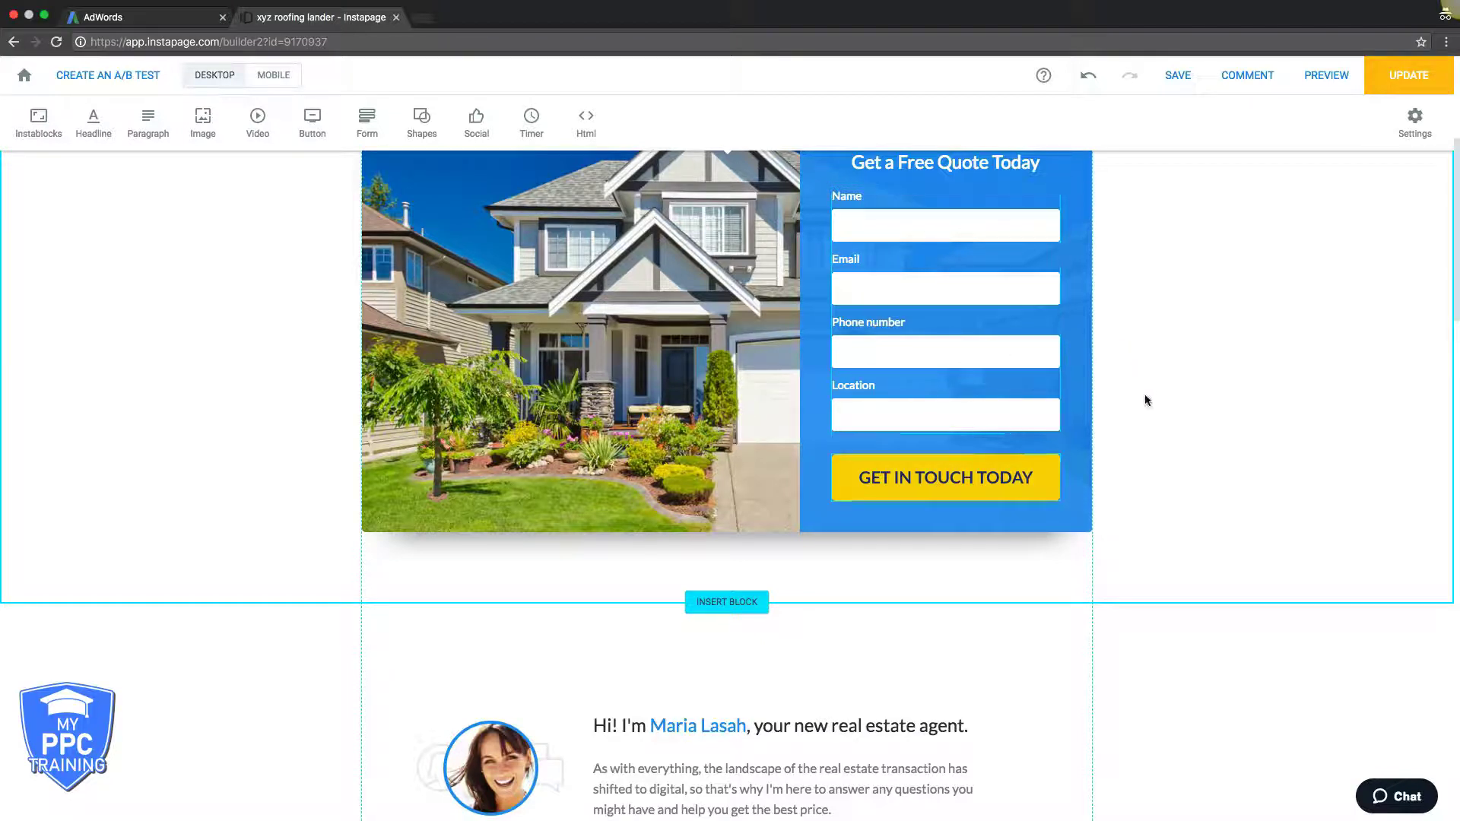
pyautogui.scroll(2, 1160, 425)
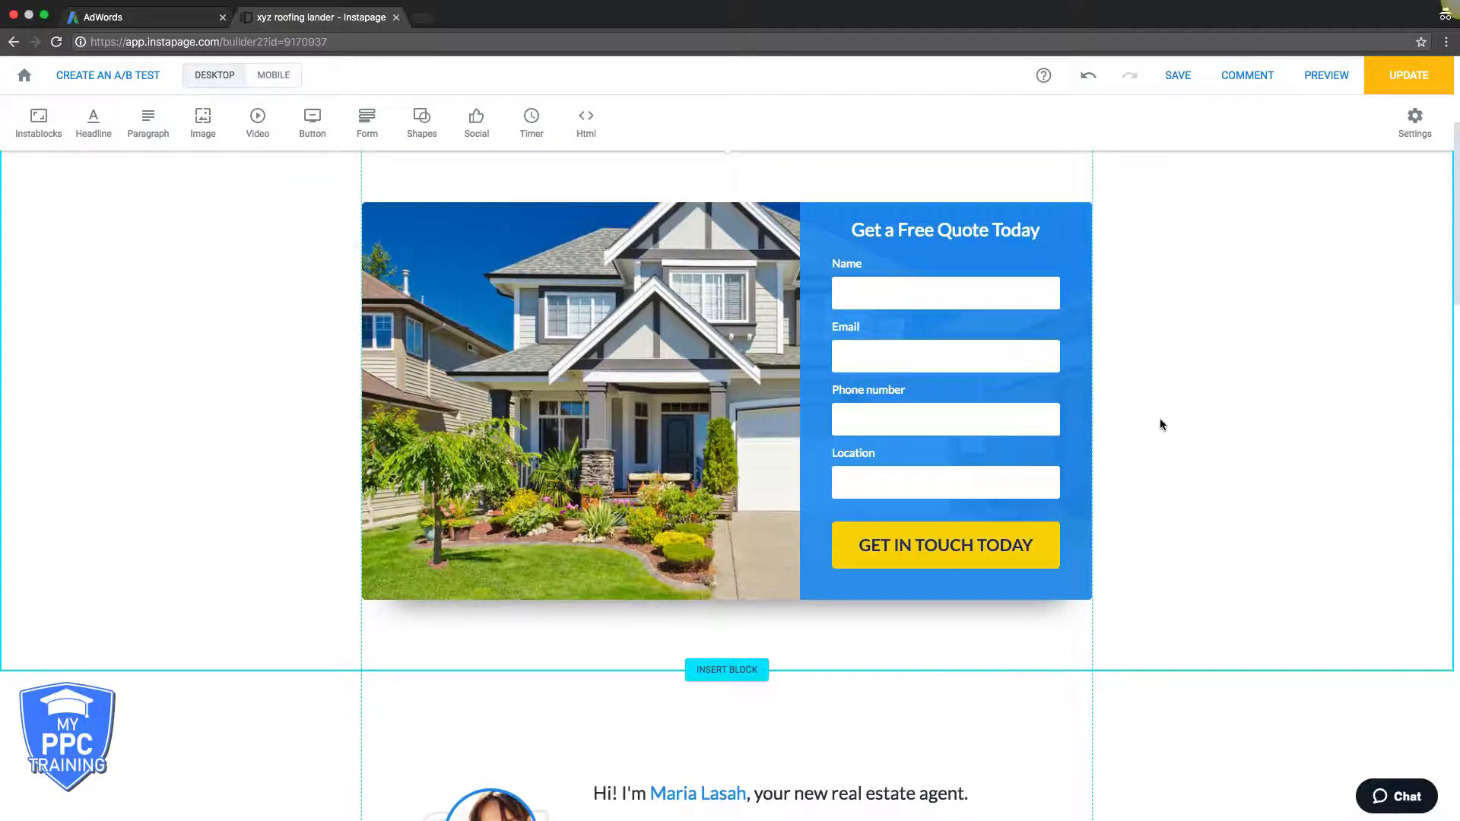
pyautogui.scroll(-4, 1161, 424)
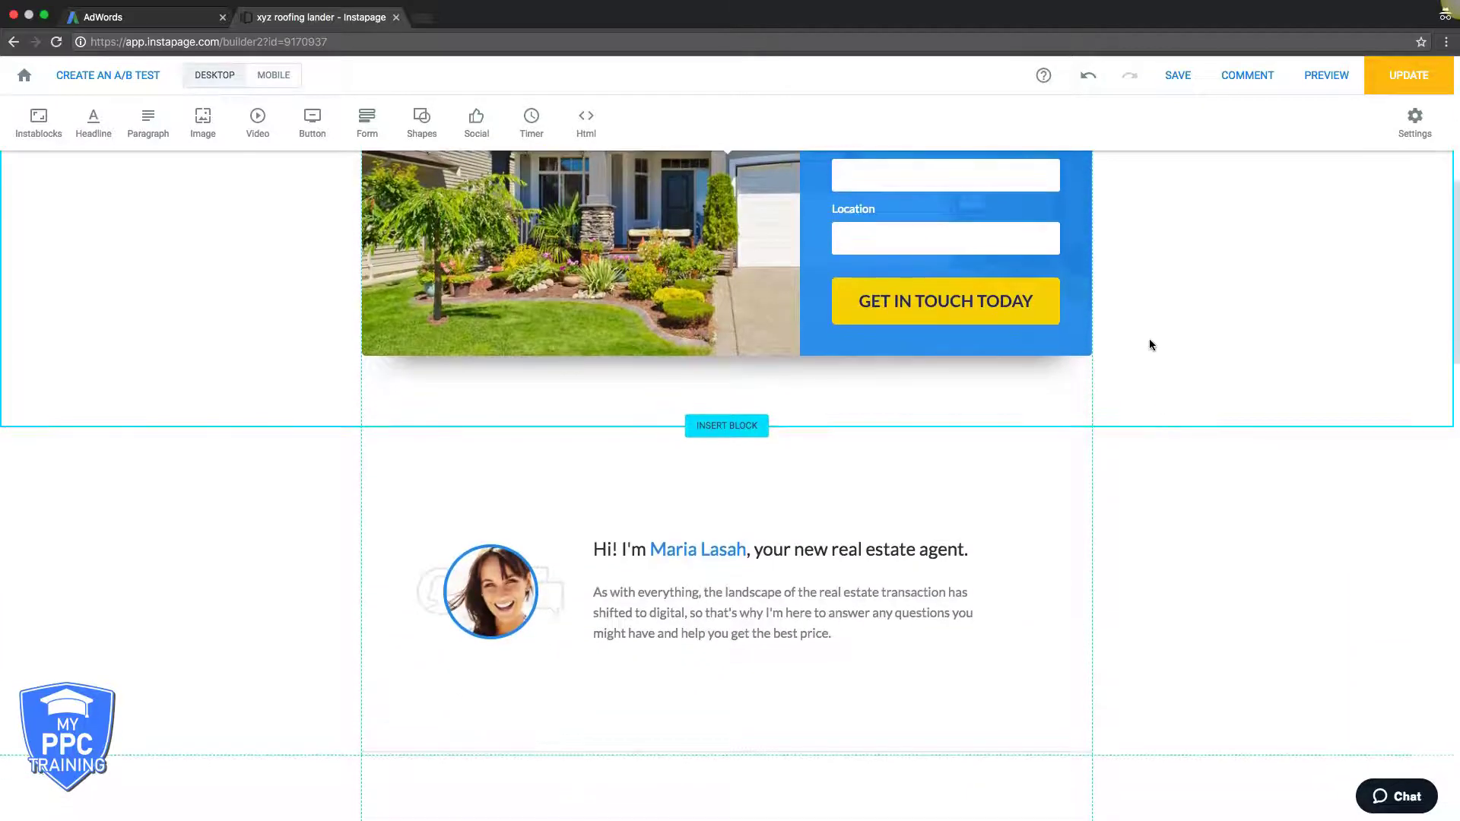
pyautogui.scroll(-1, 1148, 343)
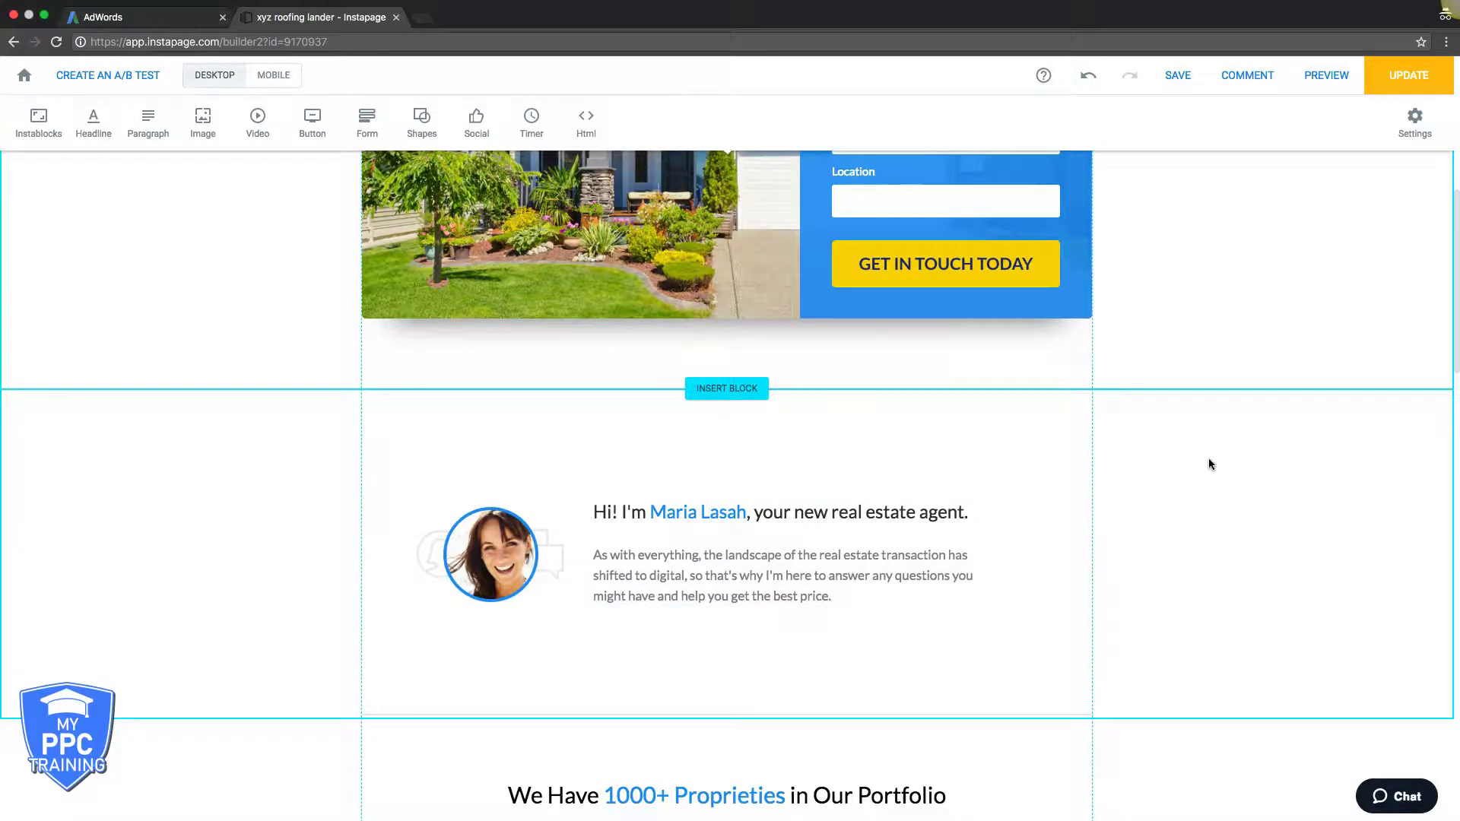
pyautogui.scroll(-10, 1211, 464)
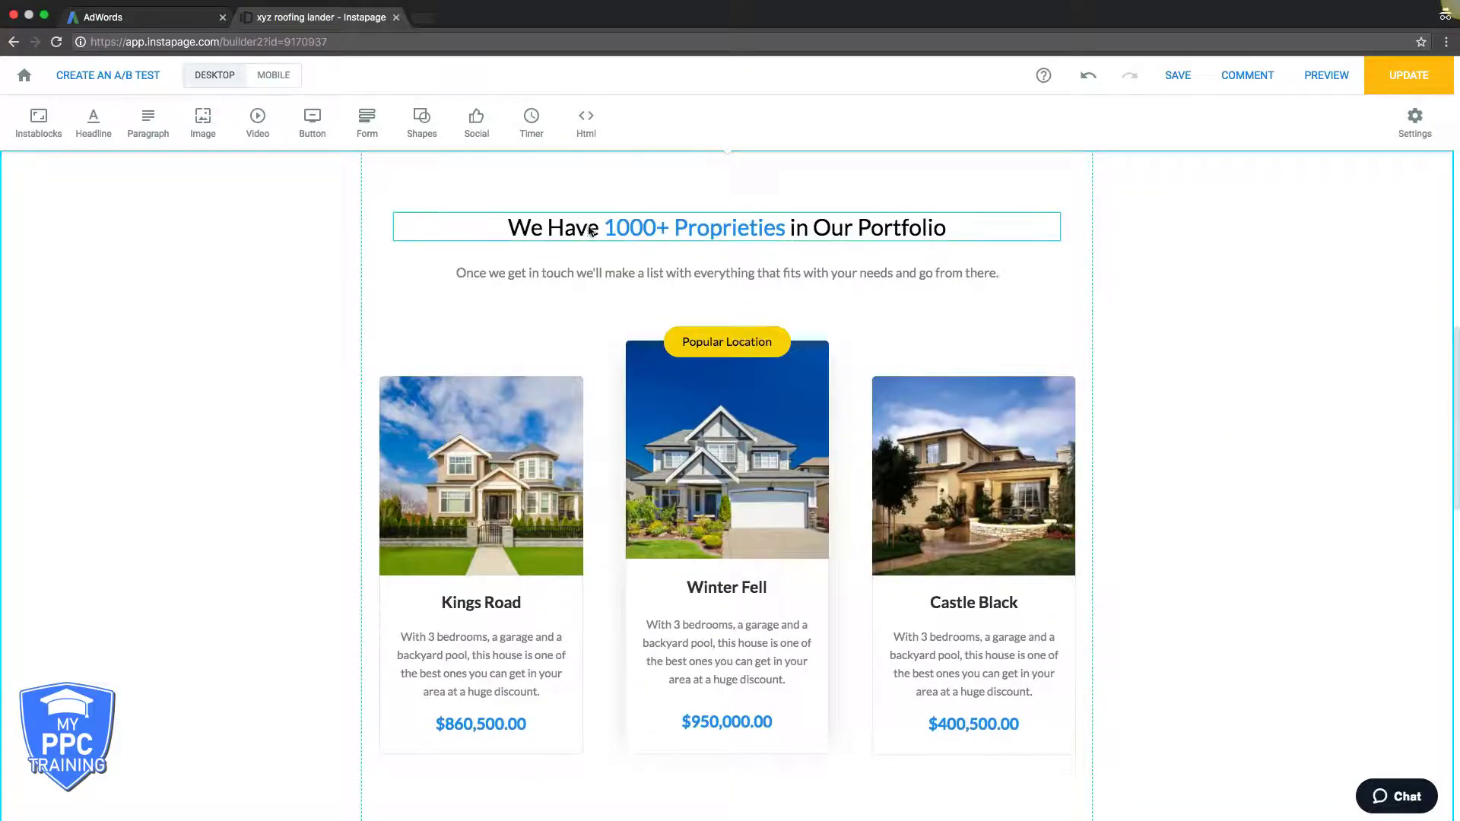
pyautogui.scroll(2, 878, 241)
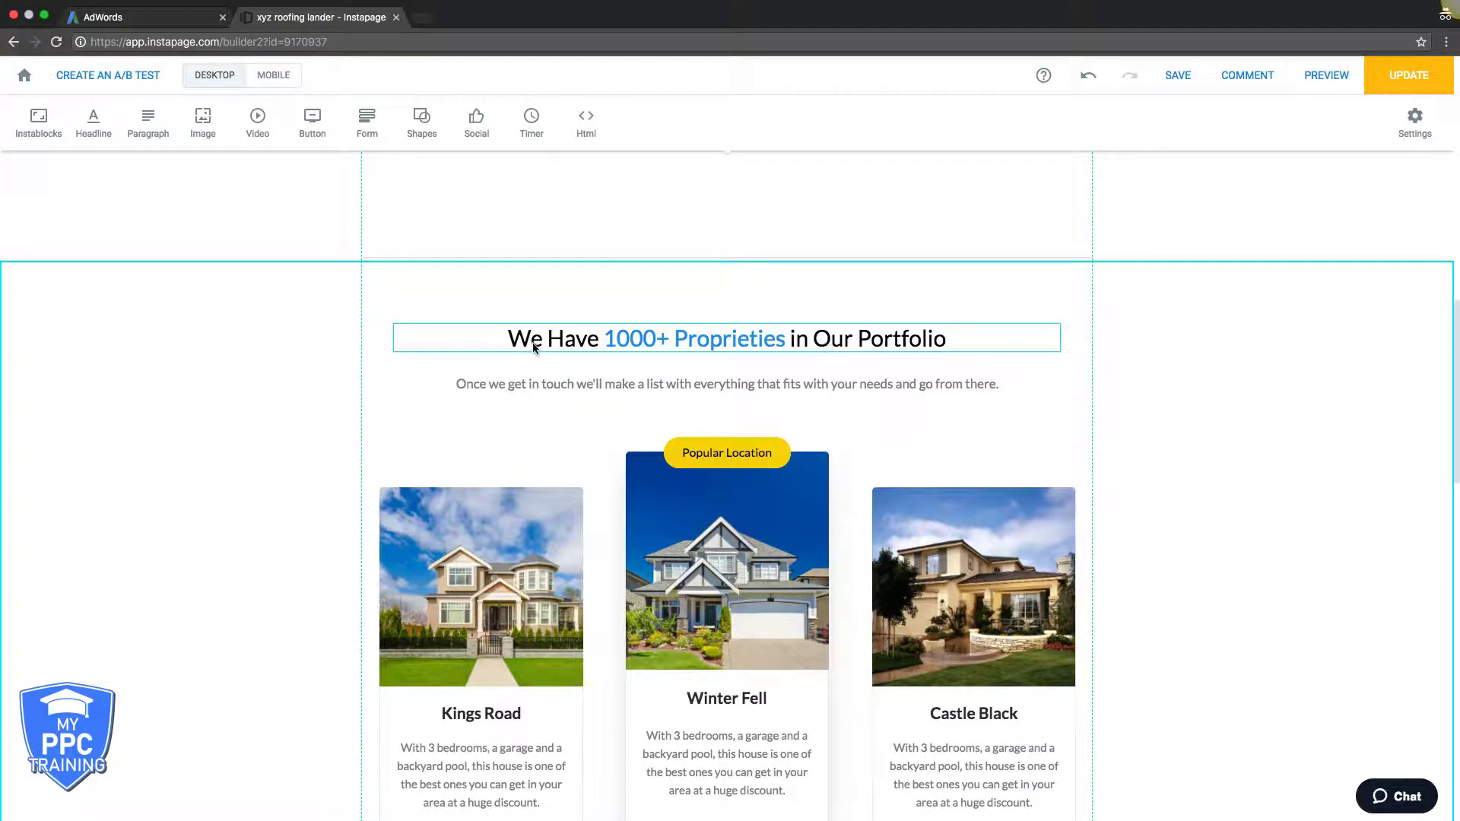
pyautogui.scroll(-3, 659, 488)
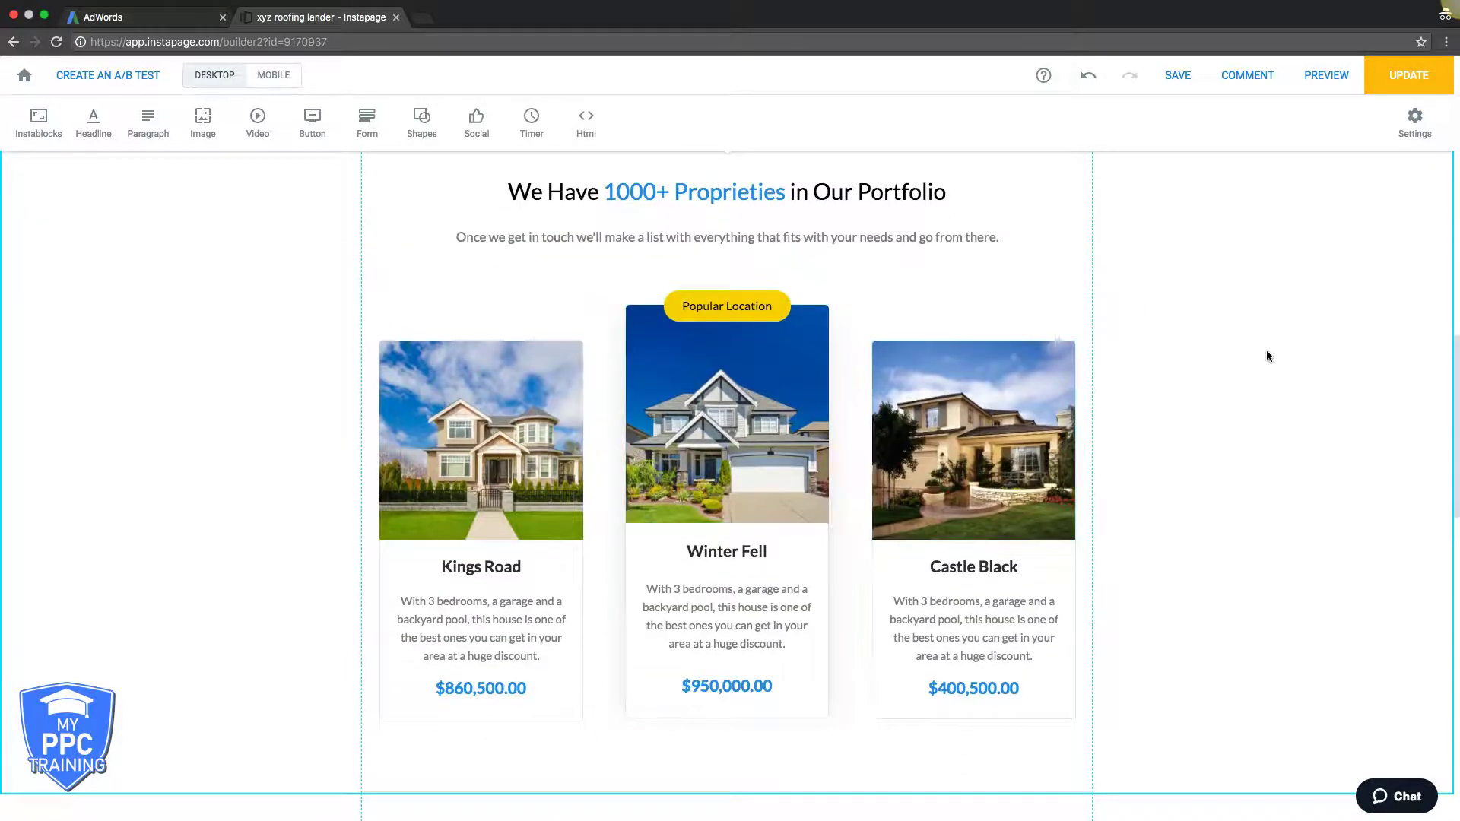
pyautogui.scroll(-8, 1267, 354)
pyautogui.scroll(-2, 1266, 356)
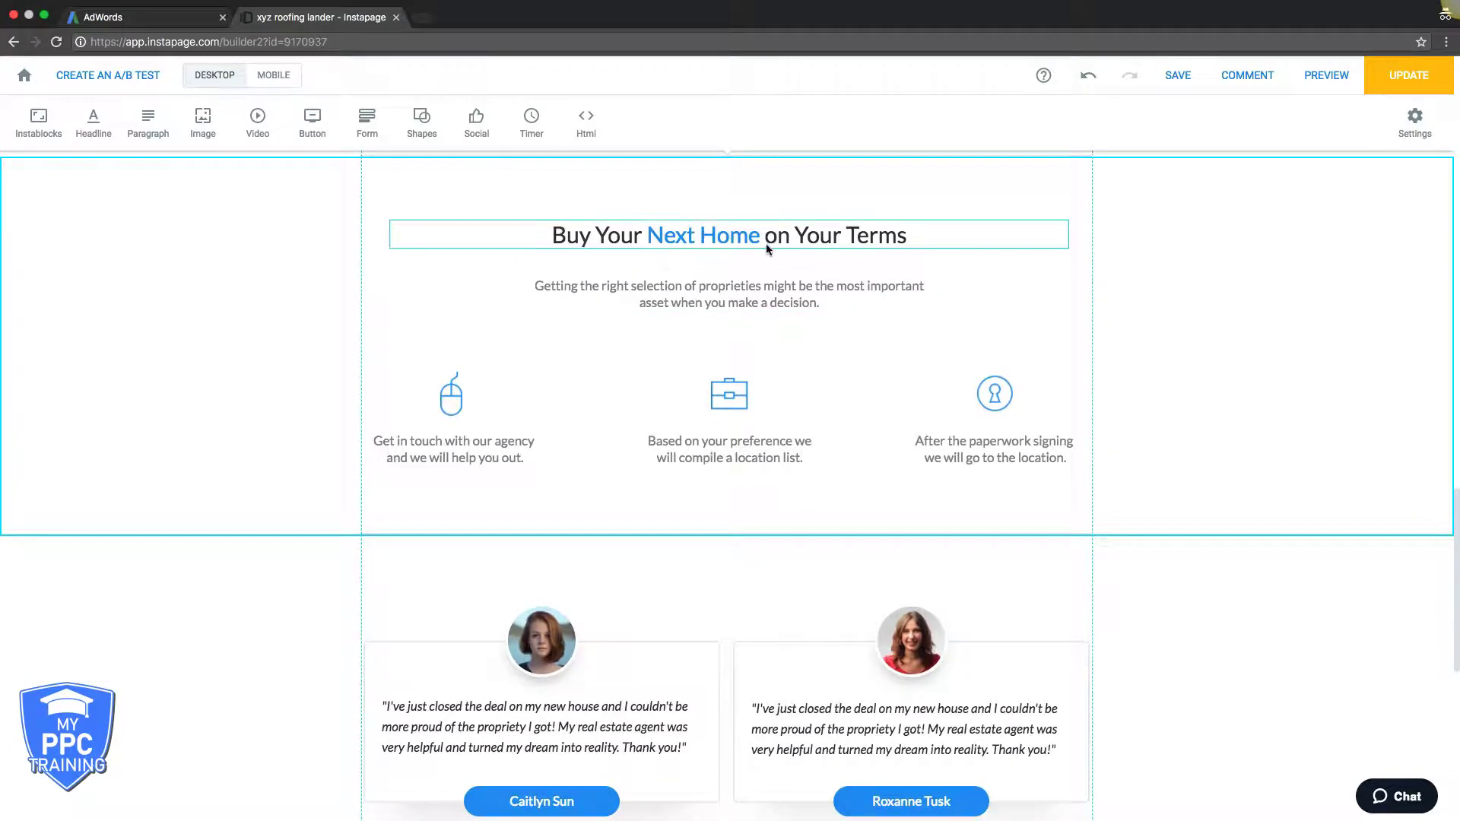
pyautogui.scroll(-4, 774, 424)
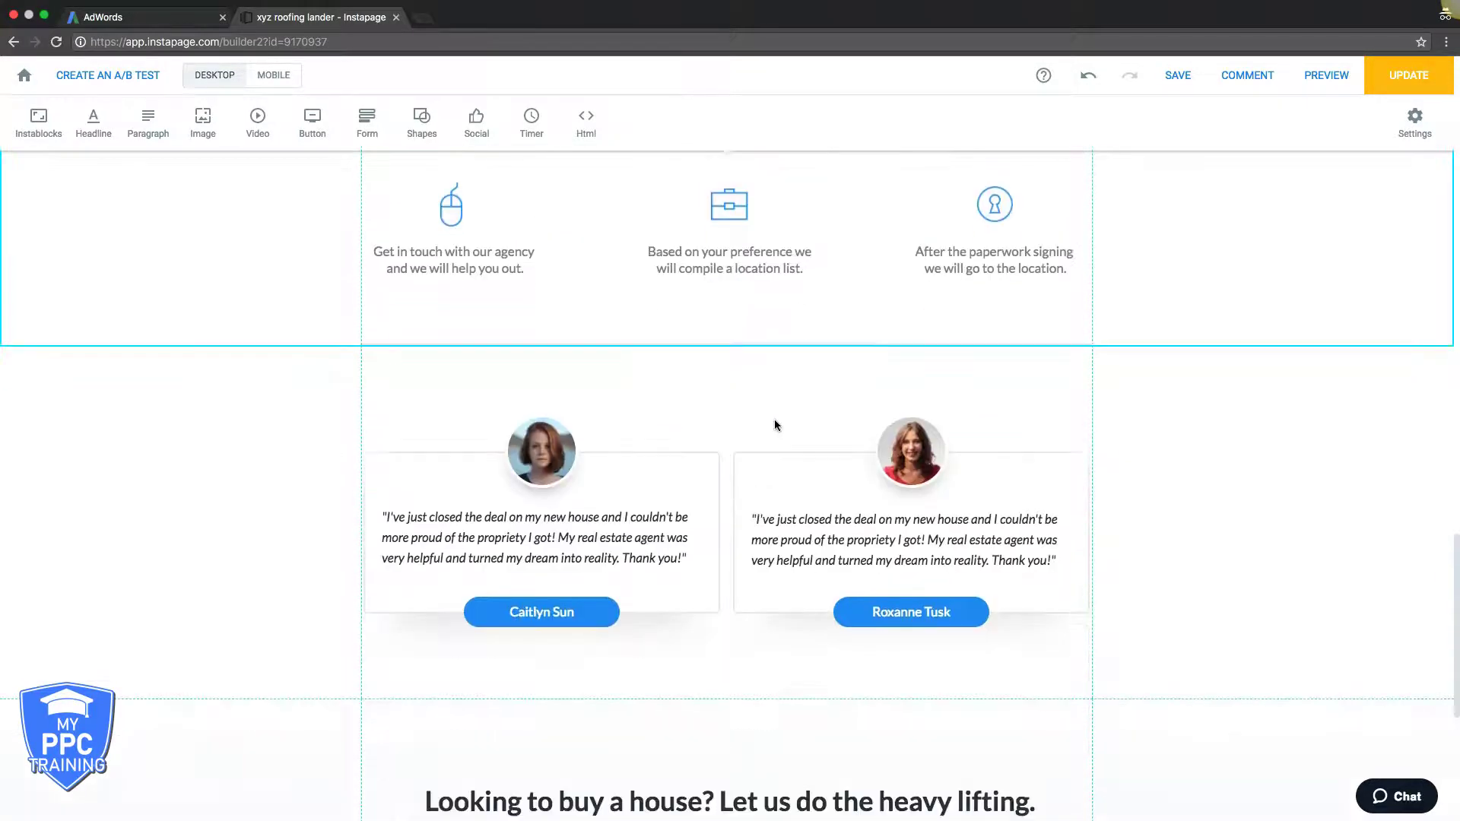
pyautogui.scroll(-5, 704, 466)
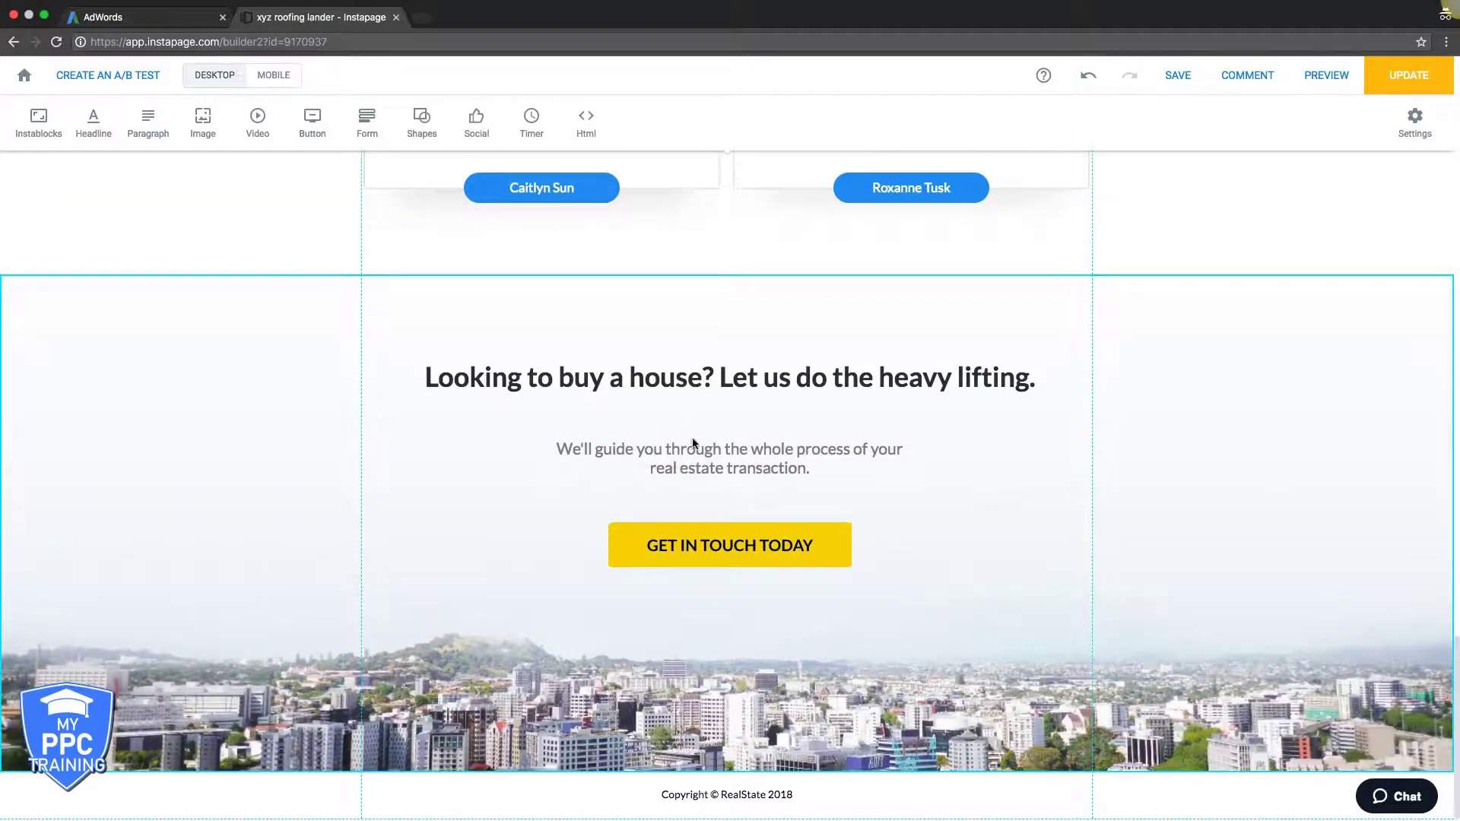
# Link the closing section's GET IN TOUCH TODAY button to a pop up and narrow the pop-up window.
pyautogui.click(727, 547)
pyautogui.click(727, 493)
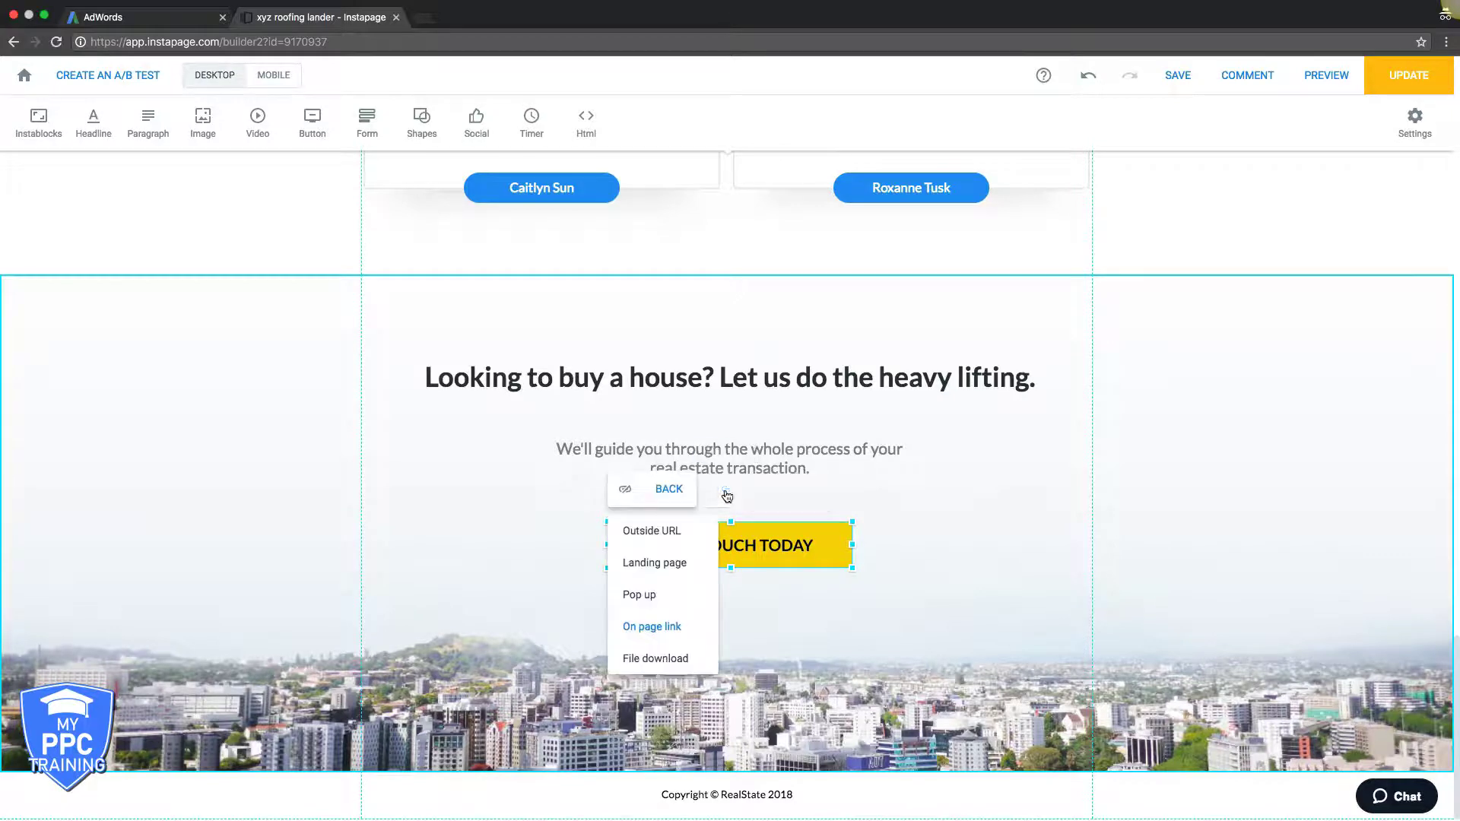
pyautogui.click(640, 595)
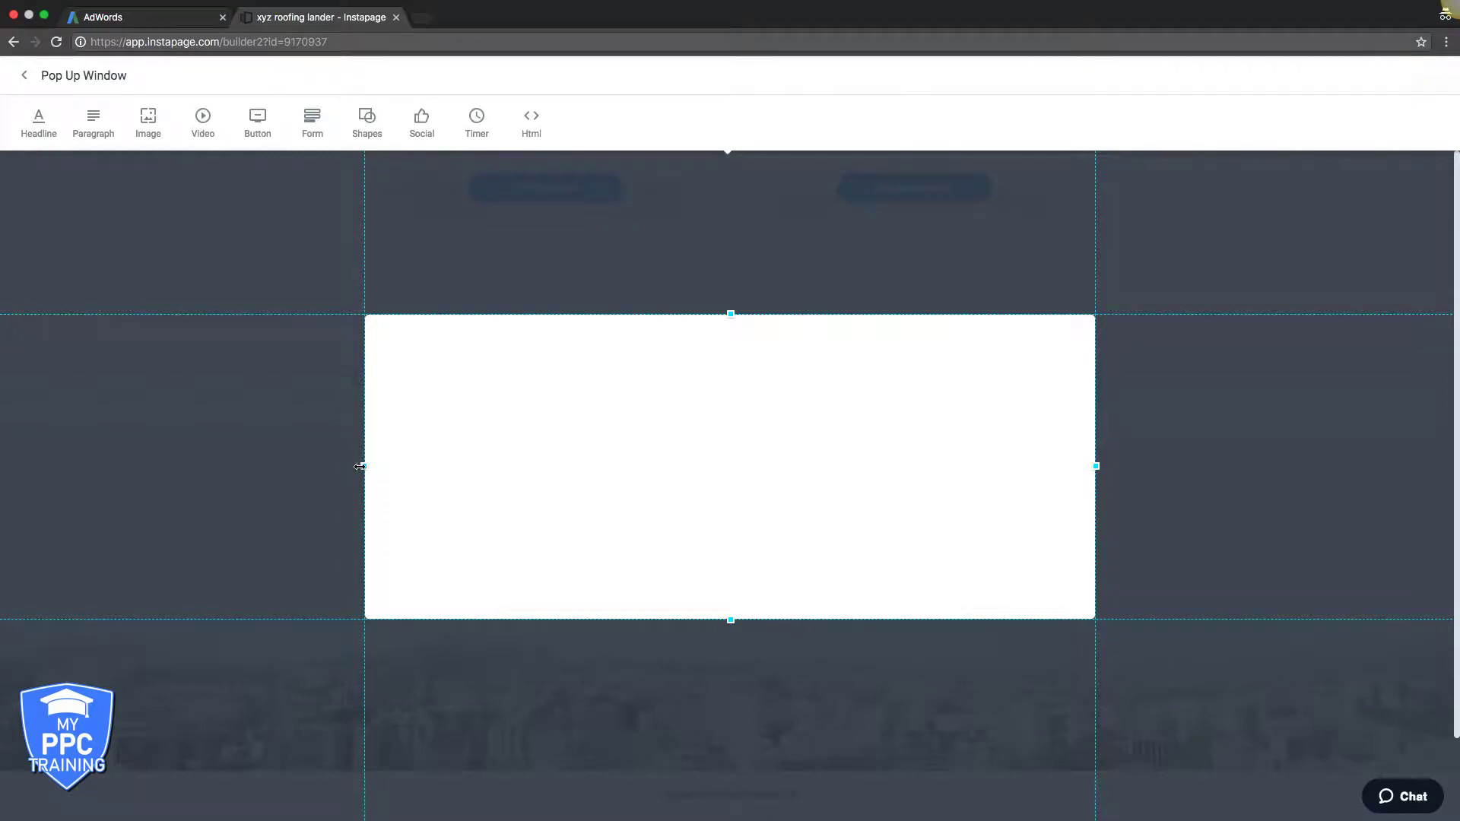
pyautogui.moveTo(360, 466); pyautogui.dragTo(513, 464)
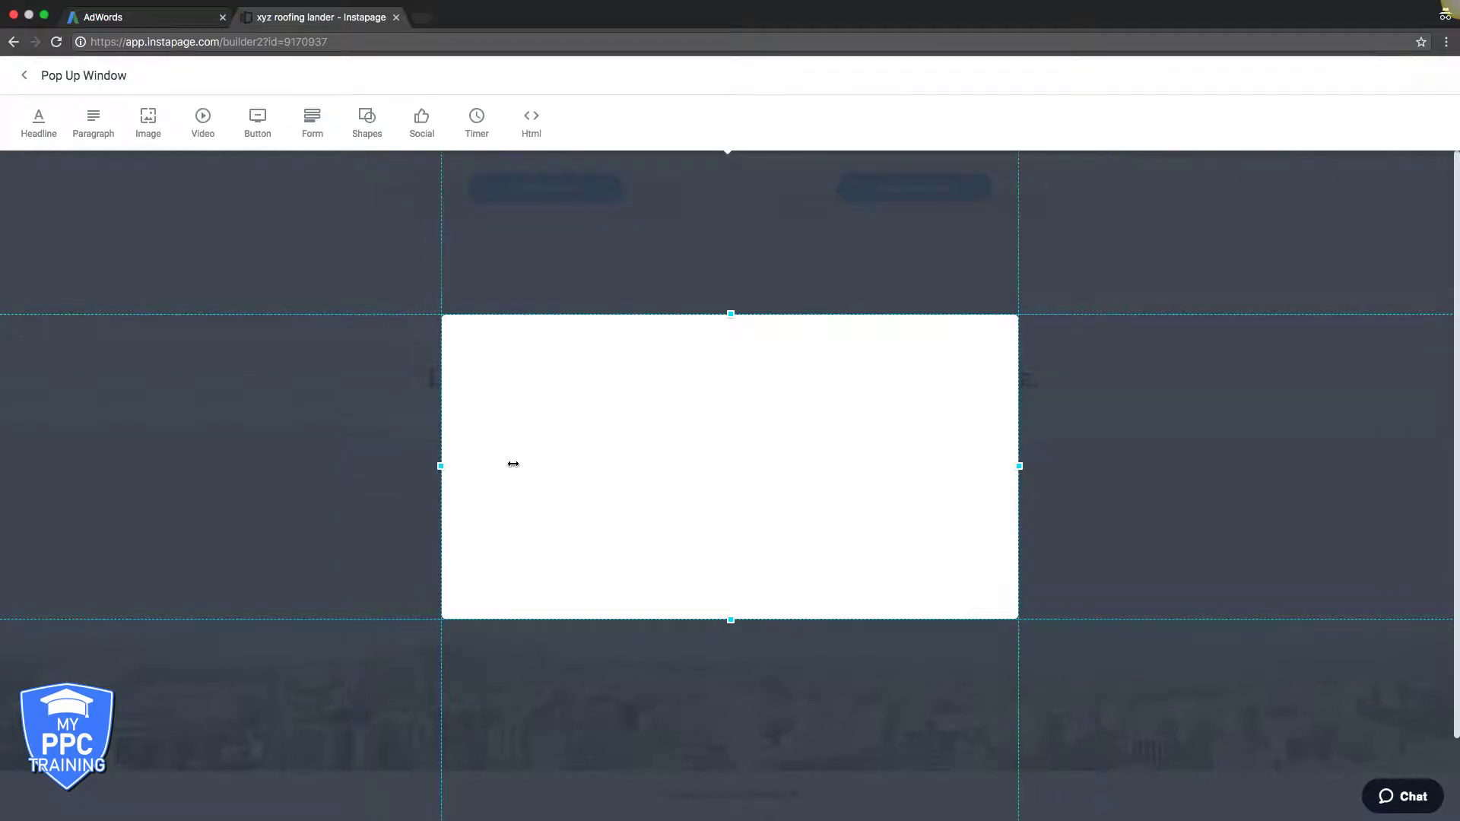
# Add a headline to the pop up, centre its text and move it near the pop up's upper edge.
pyautogui.click(44, 131)
pyautogui.click(675, 426)
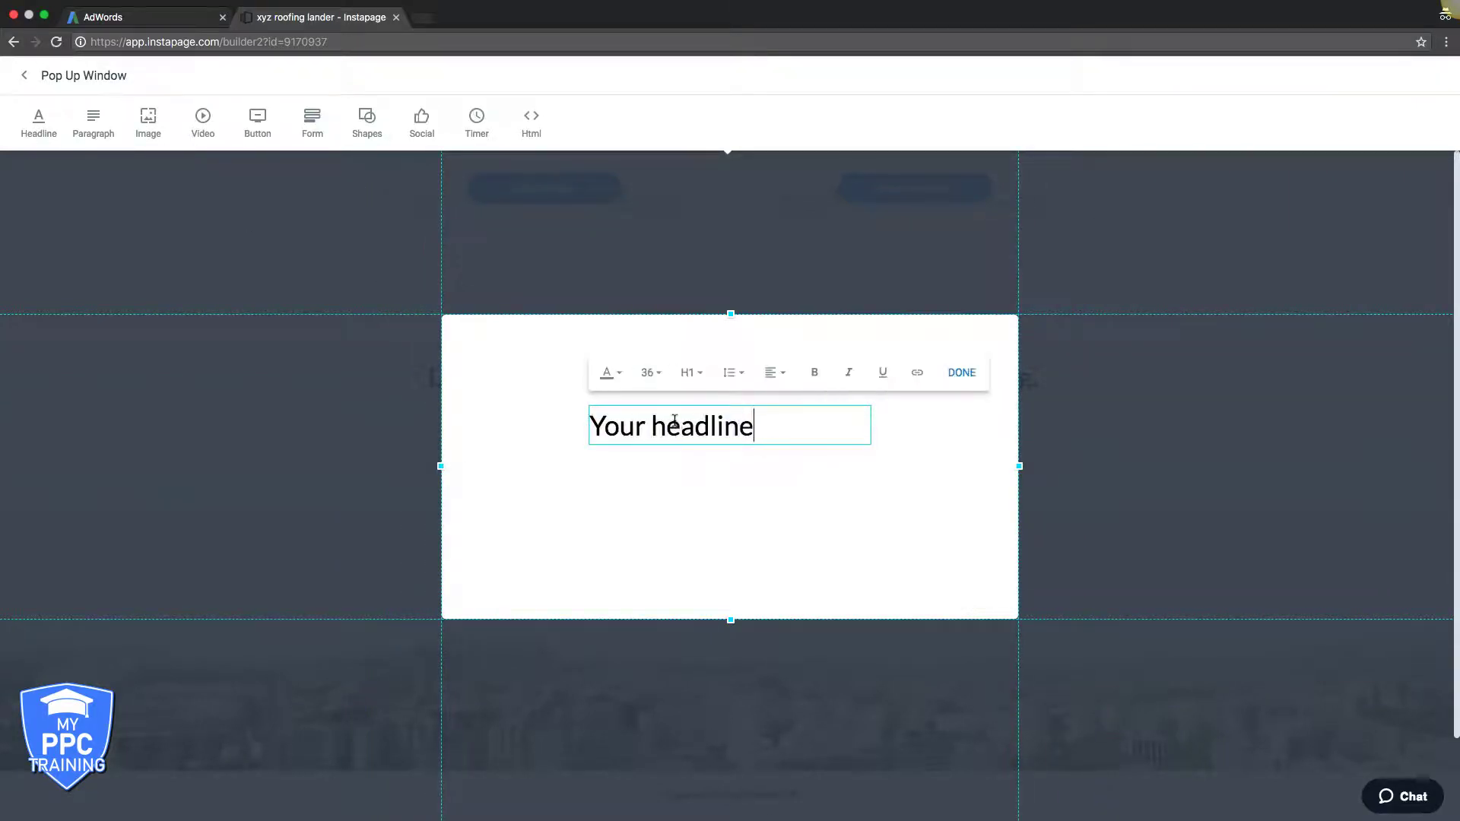
pyautogui.click(775, 373)
pyautogui.click(776, 444)
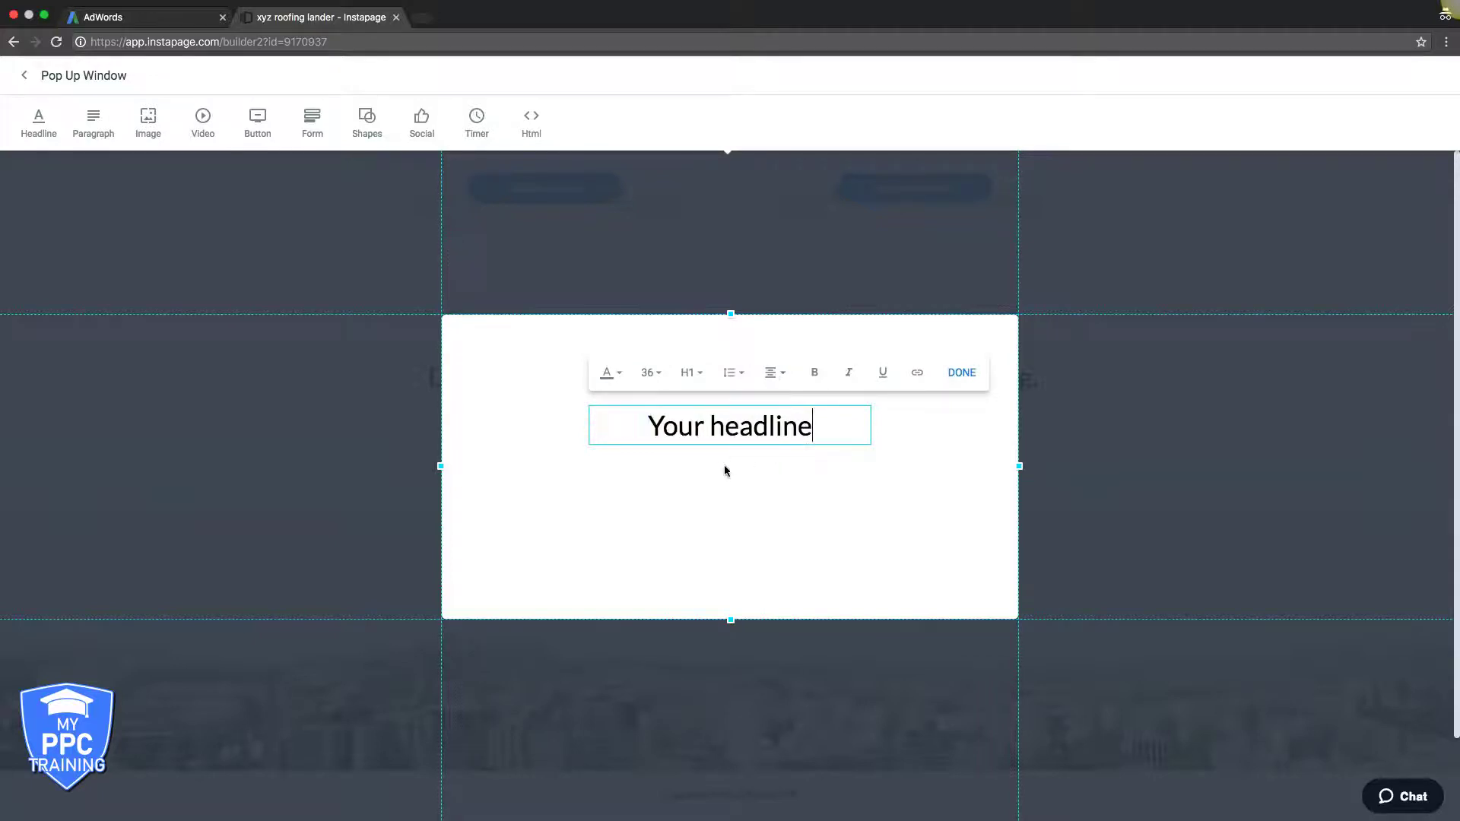
pyautogui.click(721, 466)
pyautogui.moveTo(718, 426); pyautogui.dragTo(720, 355)
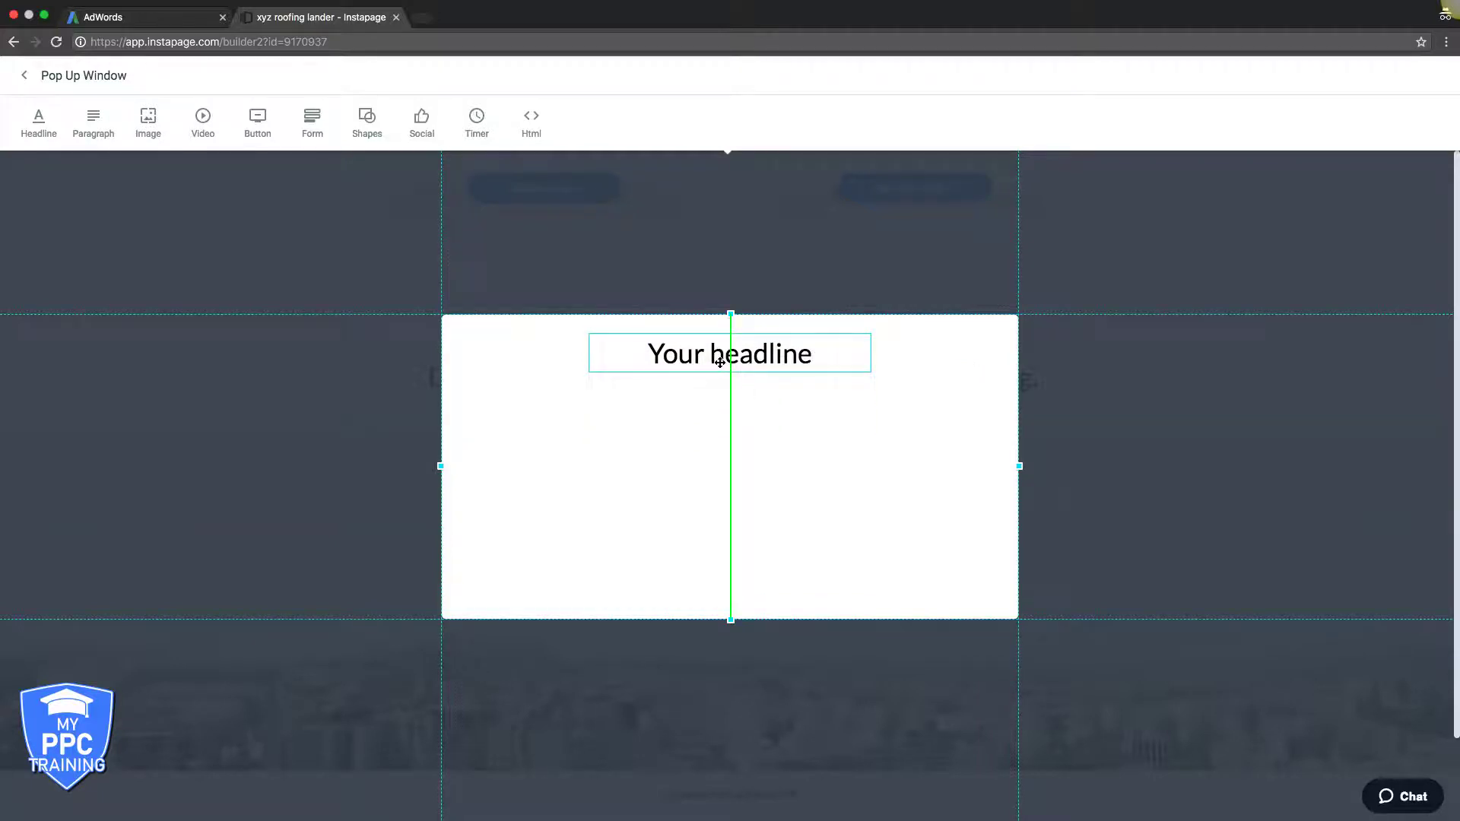
# Add a Name and Email form below the pop up's headline, widen its fields and button, centre it and return to the page.
pyautogui.click(312, 120)
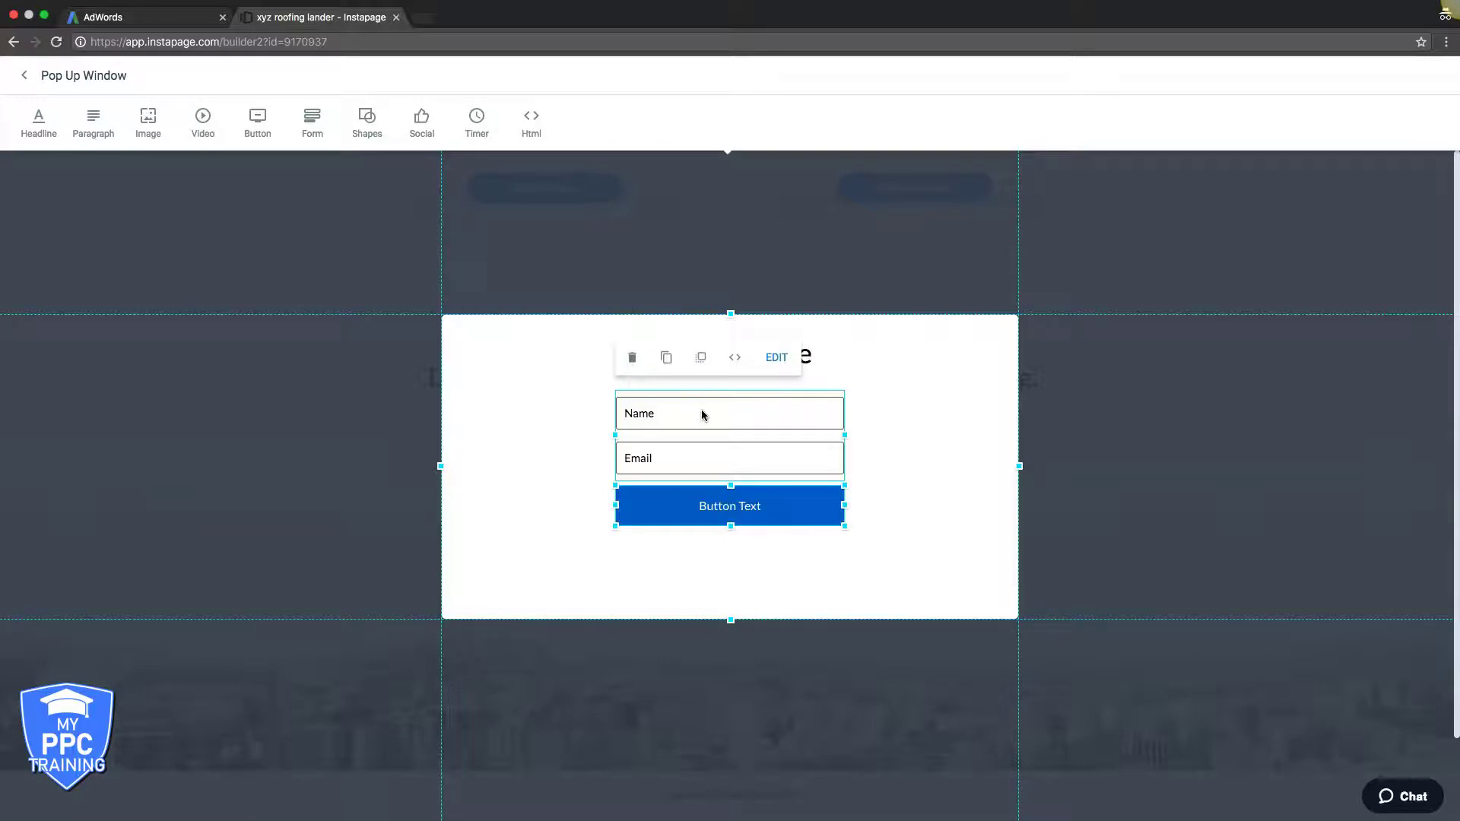
pyautogui.moveTo(612, 437); pyautogui.dragTo(539, 437)
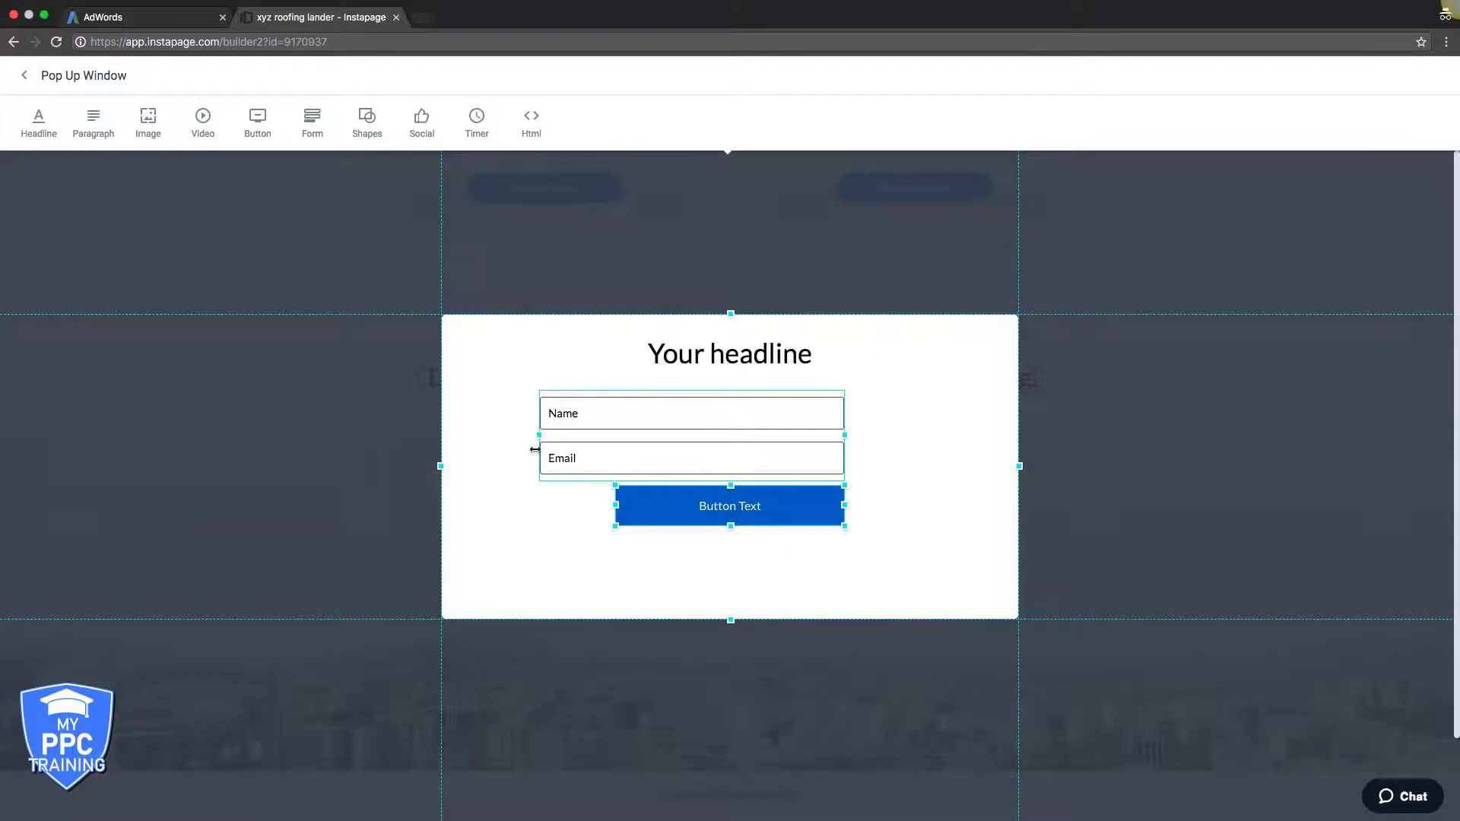
pyautogui.moveTo(616, 507); pyautogui.dragTo(540, 508)
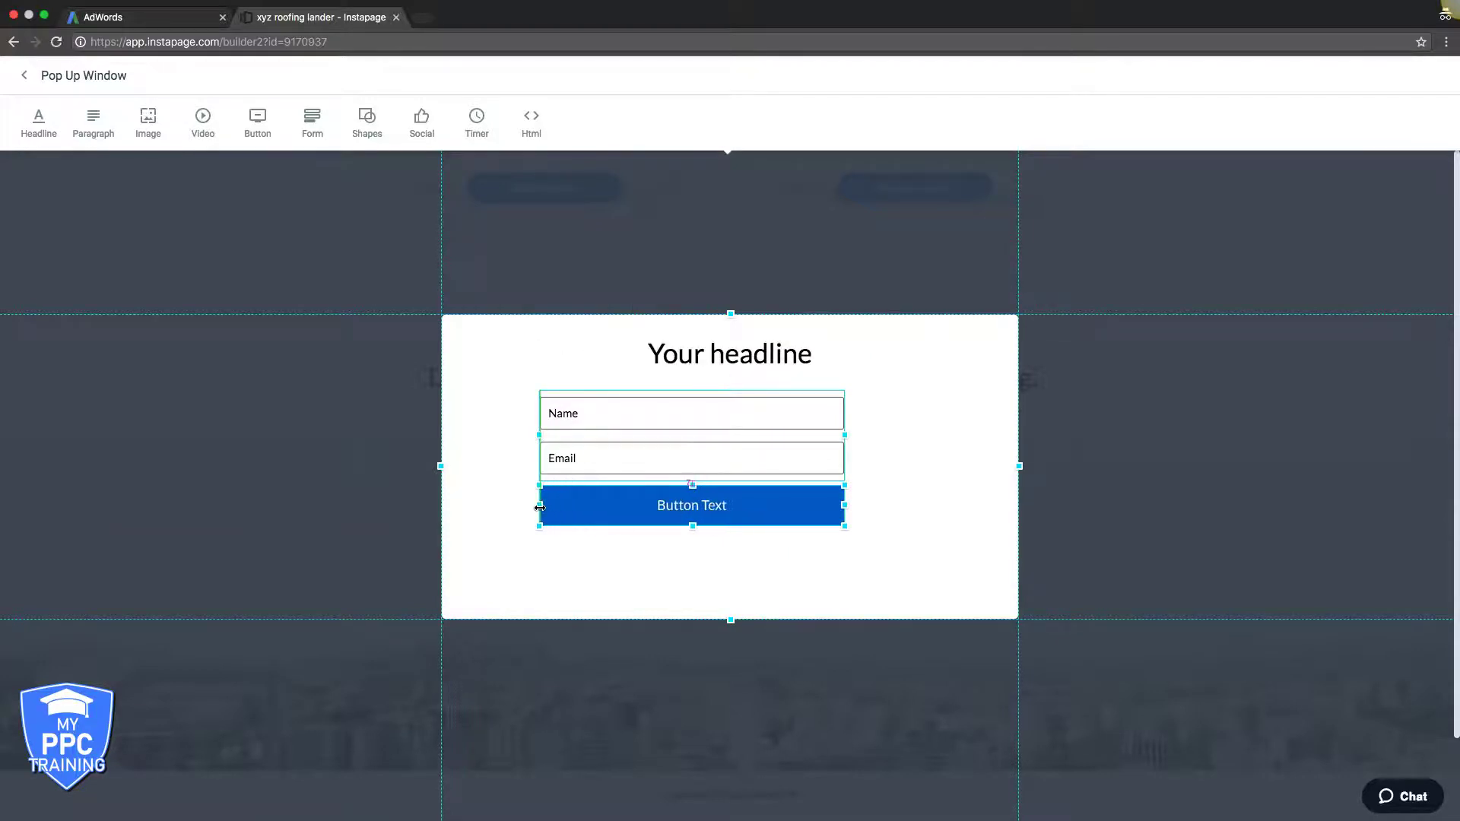
pyautogui.moveTo(636, 418); pyautogui.dragTo(677, 419)
pyautogui.click(527, 474)
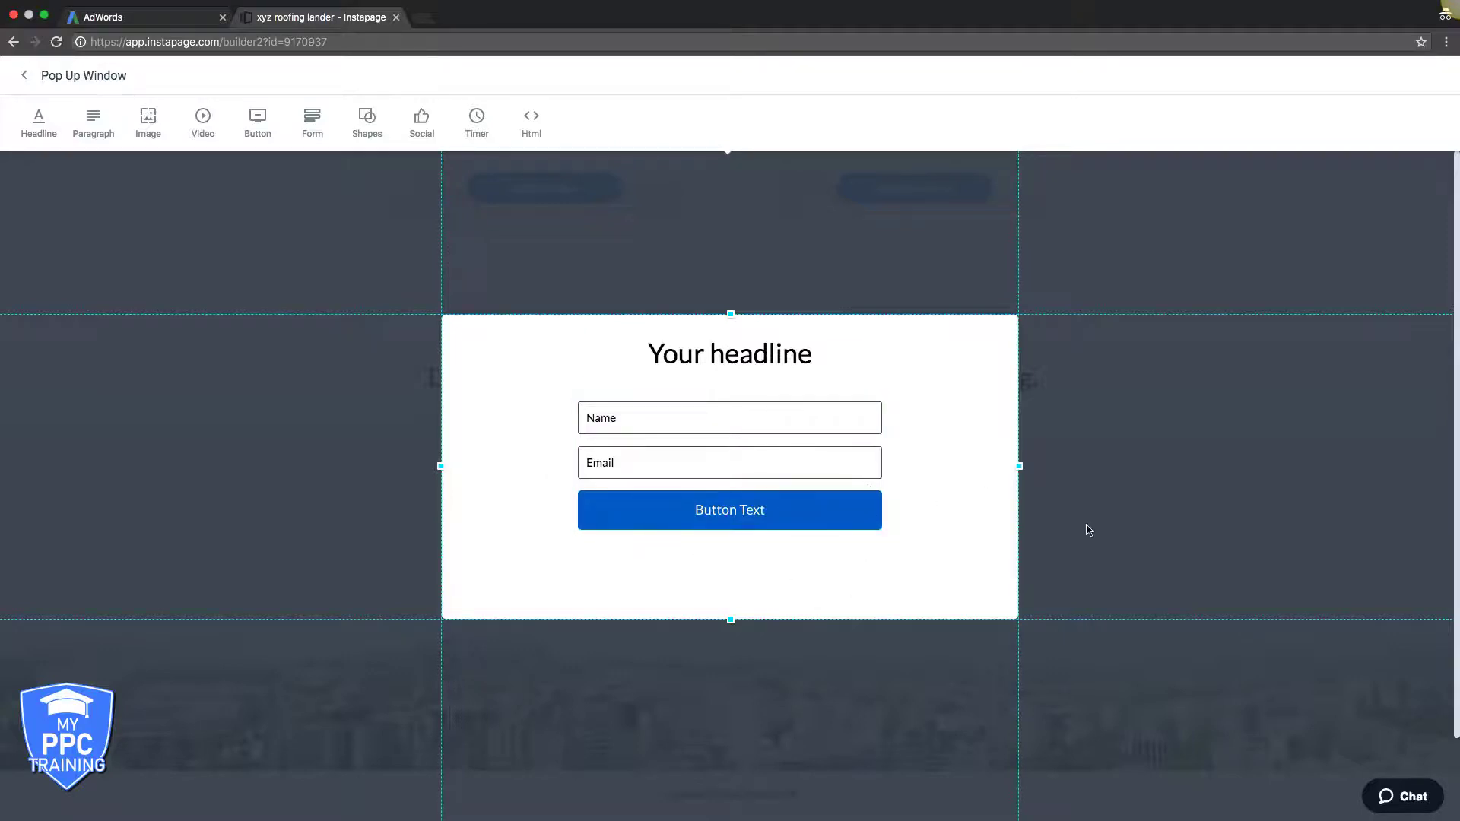
pyautogui.click(1169, 547)
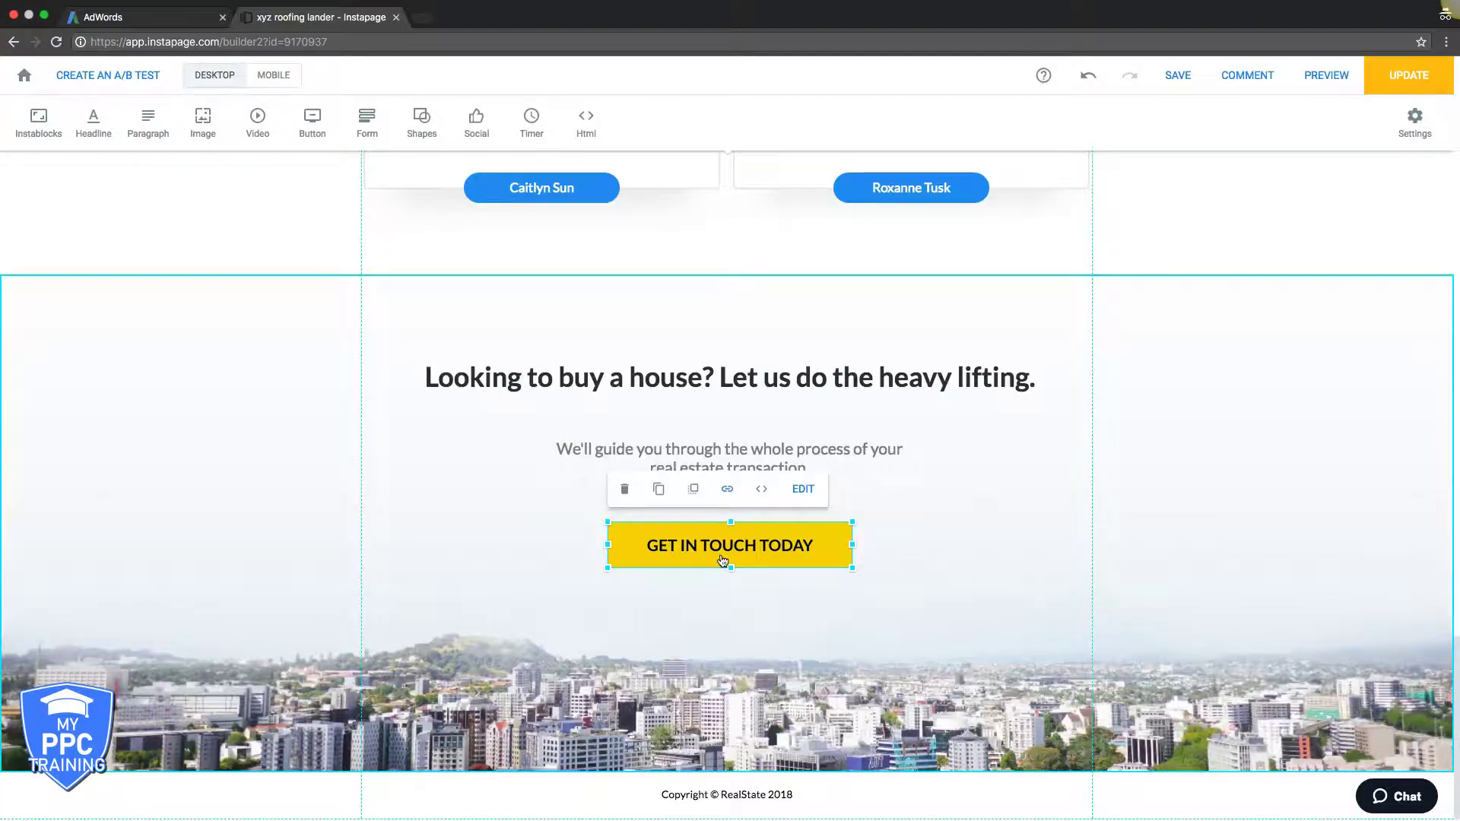
# Reopen the pop up linked to the closing section's GET IN TOUCH TODAY button to check it, and return to the page.
pyautogui.click(727, 489)
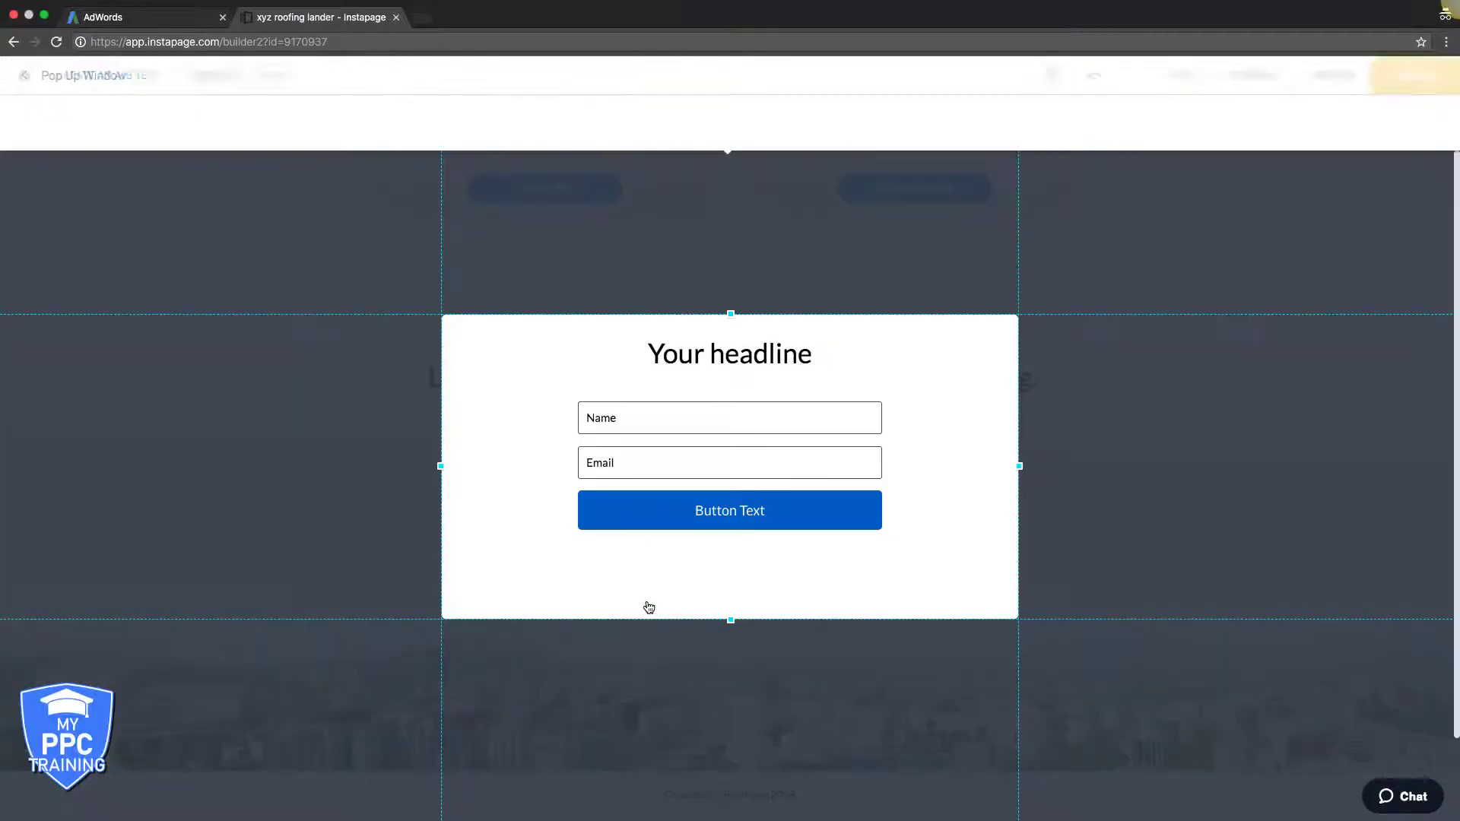
pyautogui.click(649, 608)
pyautogui.click(1160, 541)
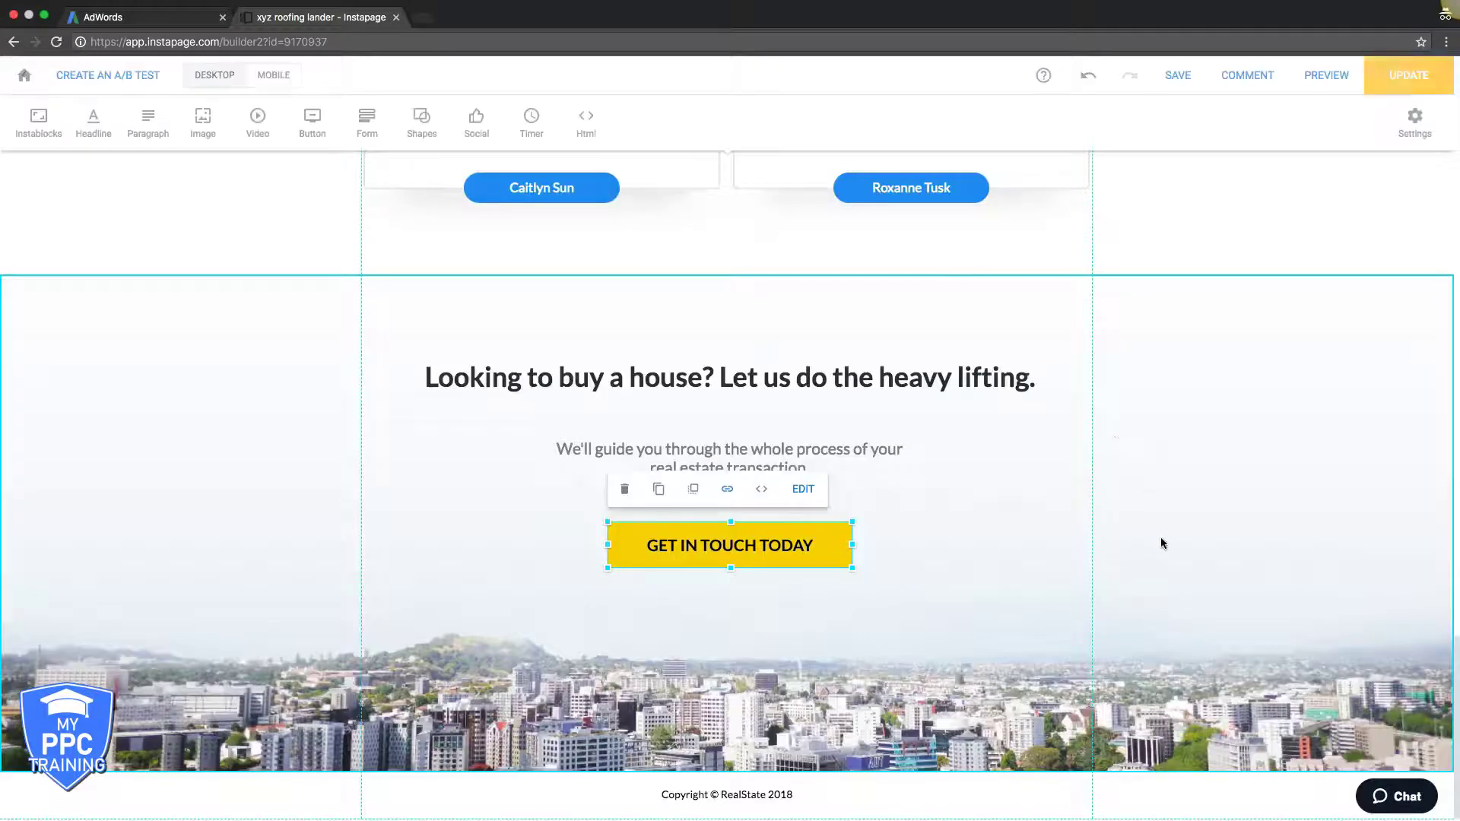
# Duplicate the closing GET IN TOUCH TODAY button directly below the original and change the copy's text to "Call" plus the business phone number.
pyautogui.click(659, 489)
pyautogui.moveTo(699, 566); pyautogui.dragTo(676, 608)
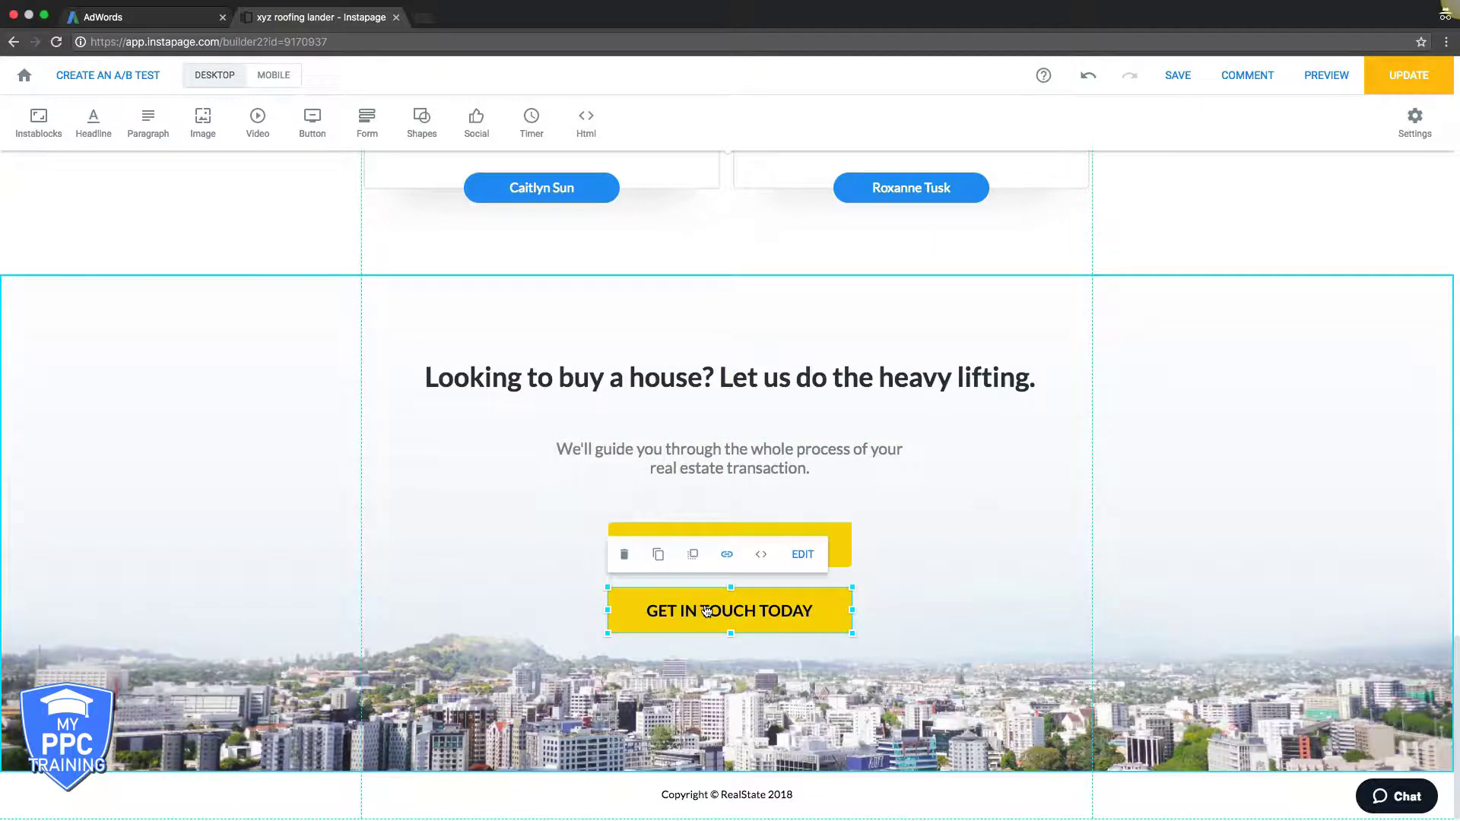
pyautogui.doubleClick(706, 611)
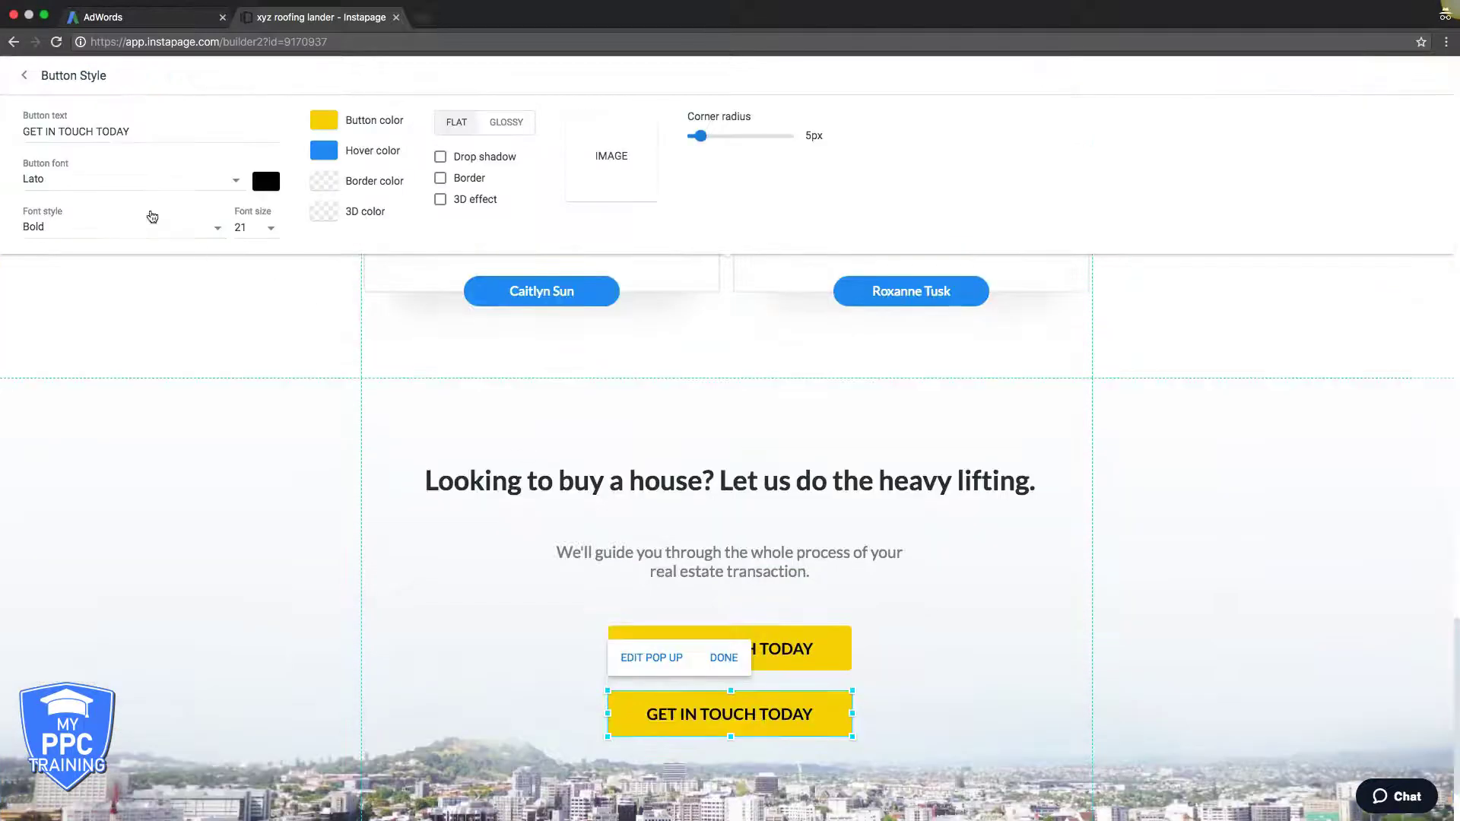
pyautogui.tripleClick(73, 131)
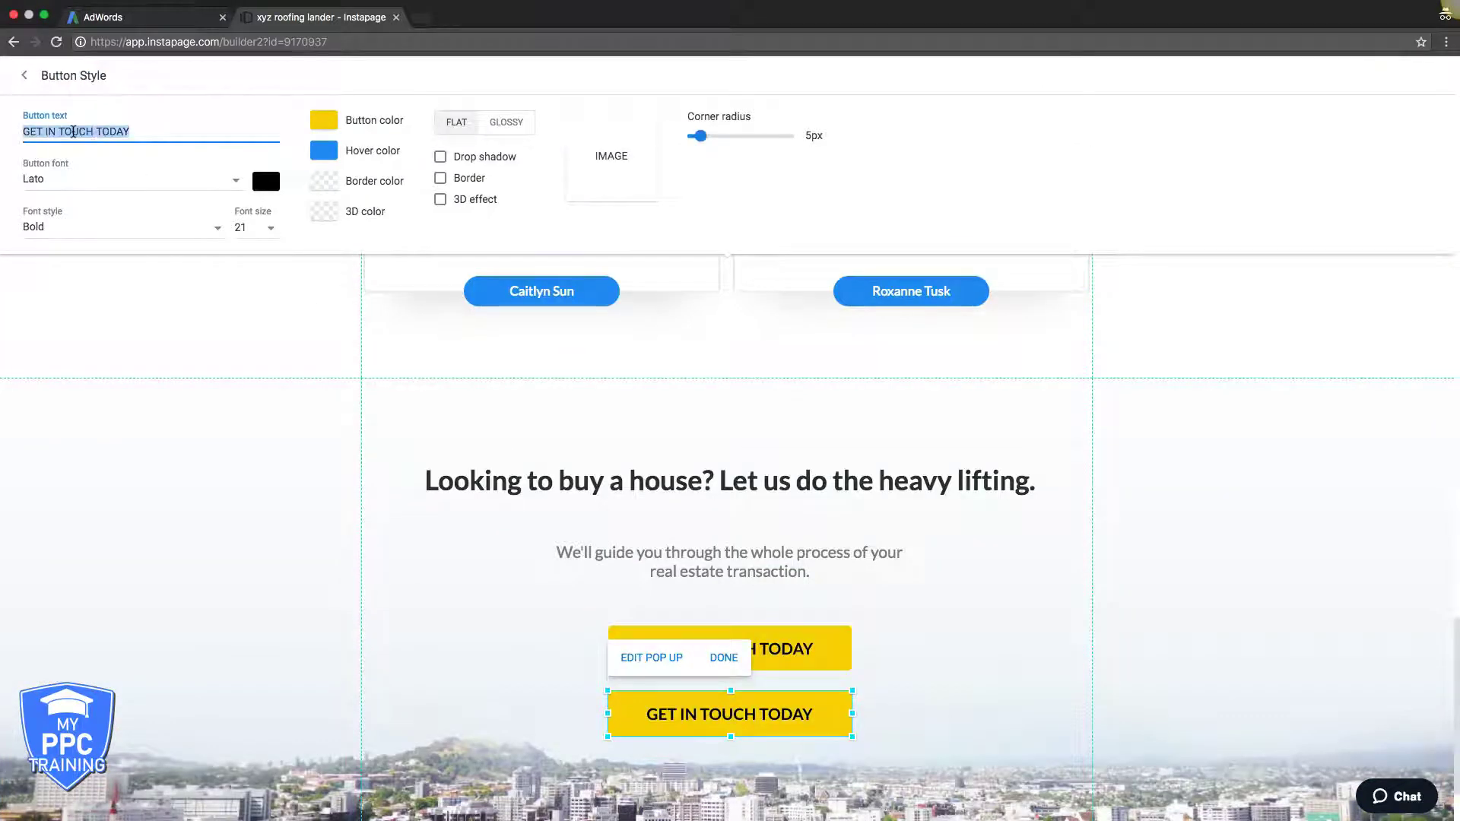
pyautogui.write('Call (555) 555')
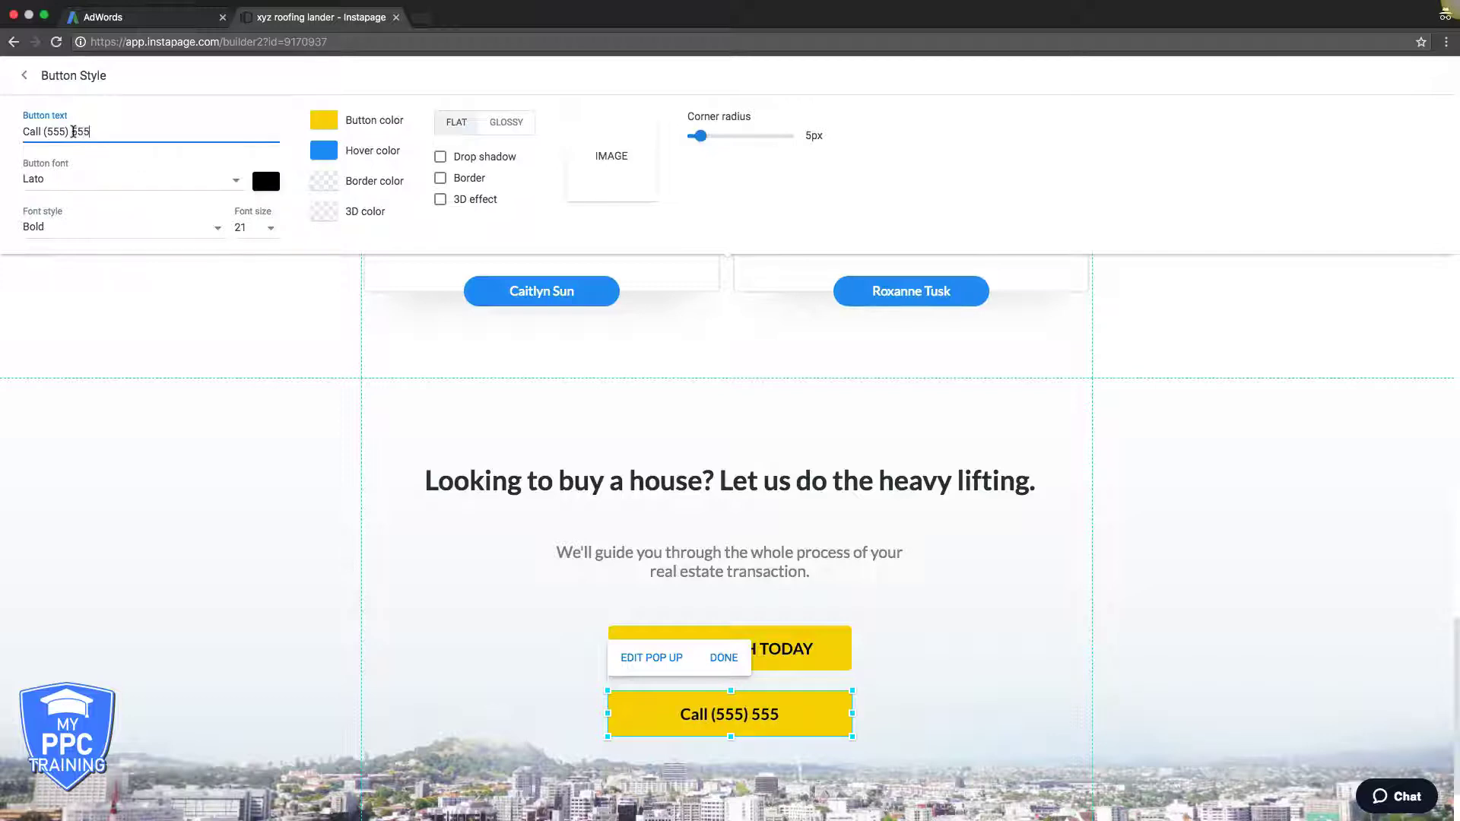
pyautogui.write('-5555')
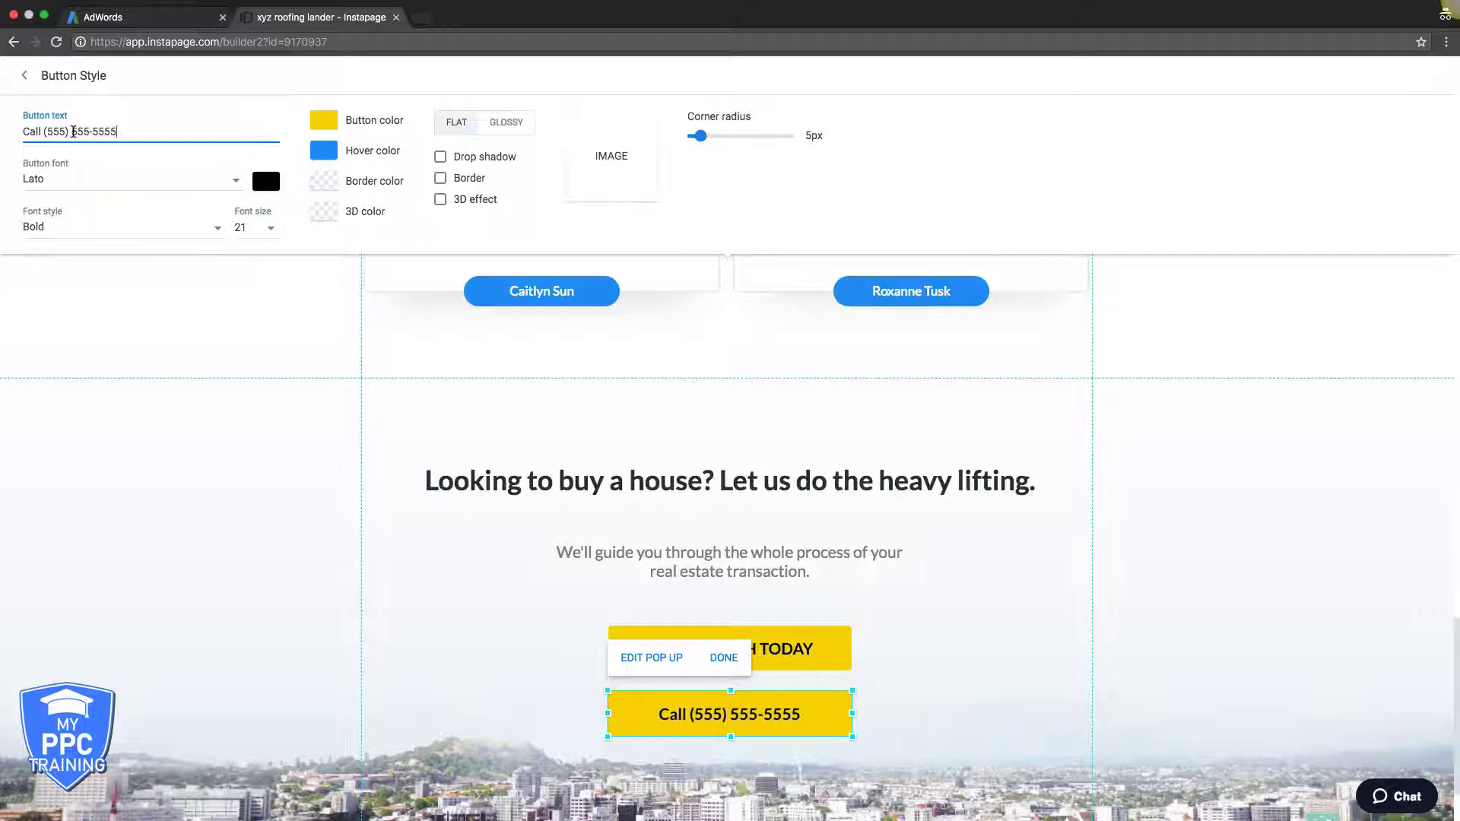
pyautogui.click(352, 539)
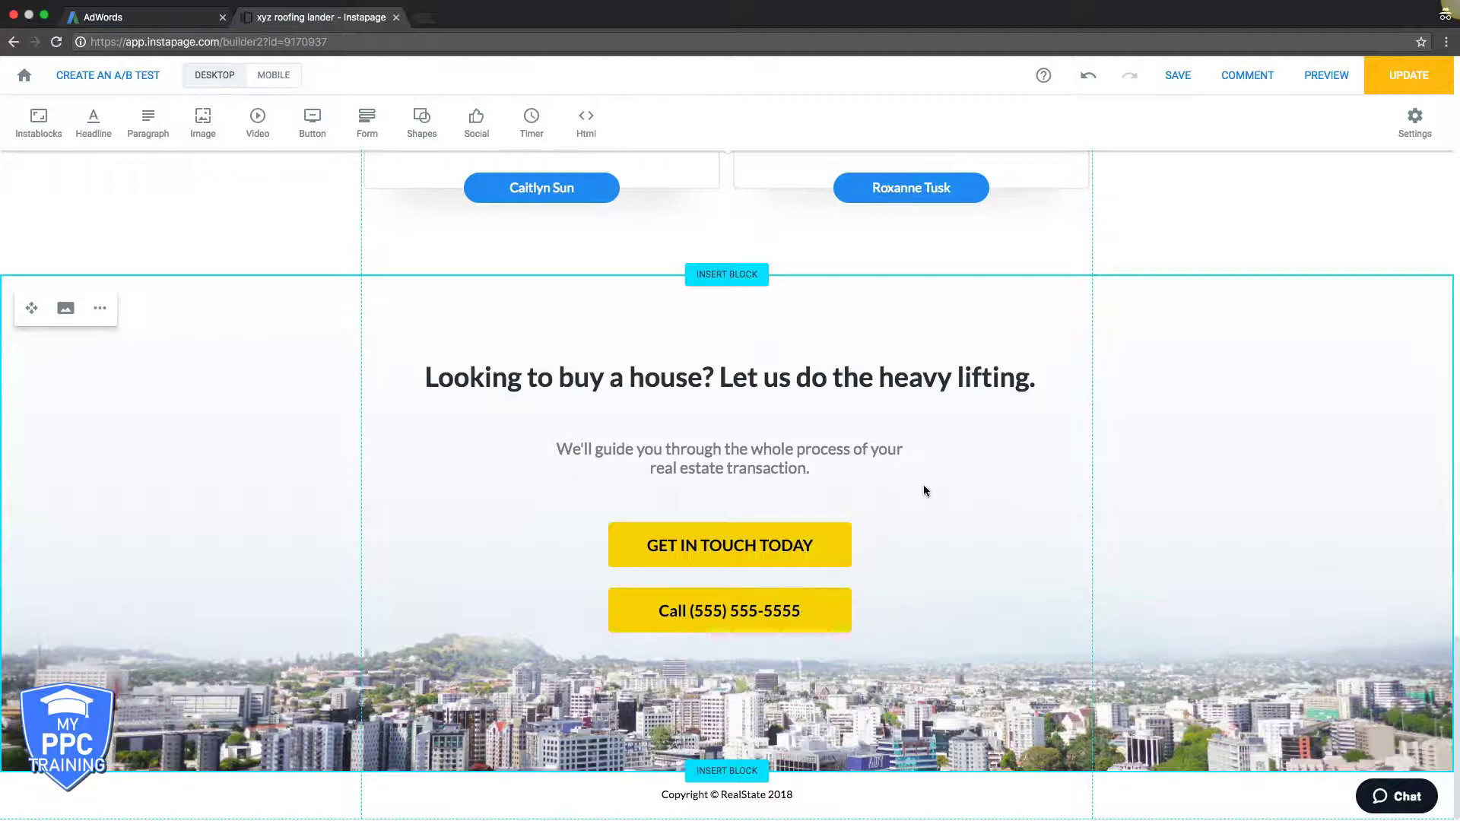
# Switch to the mobile version of the landing page and regenerate it from the desktop changes.
pyautogui.scroll(15, 925, 490)
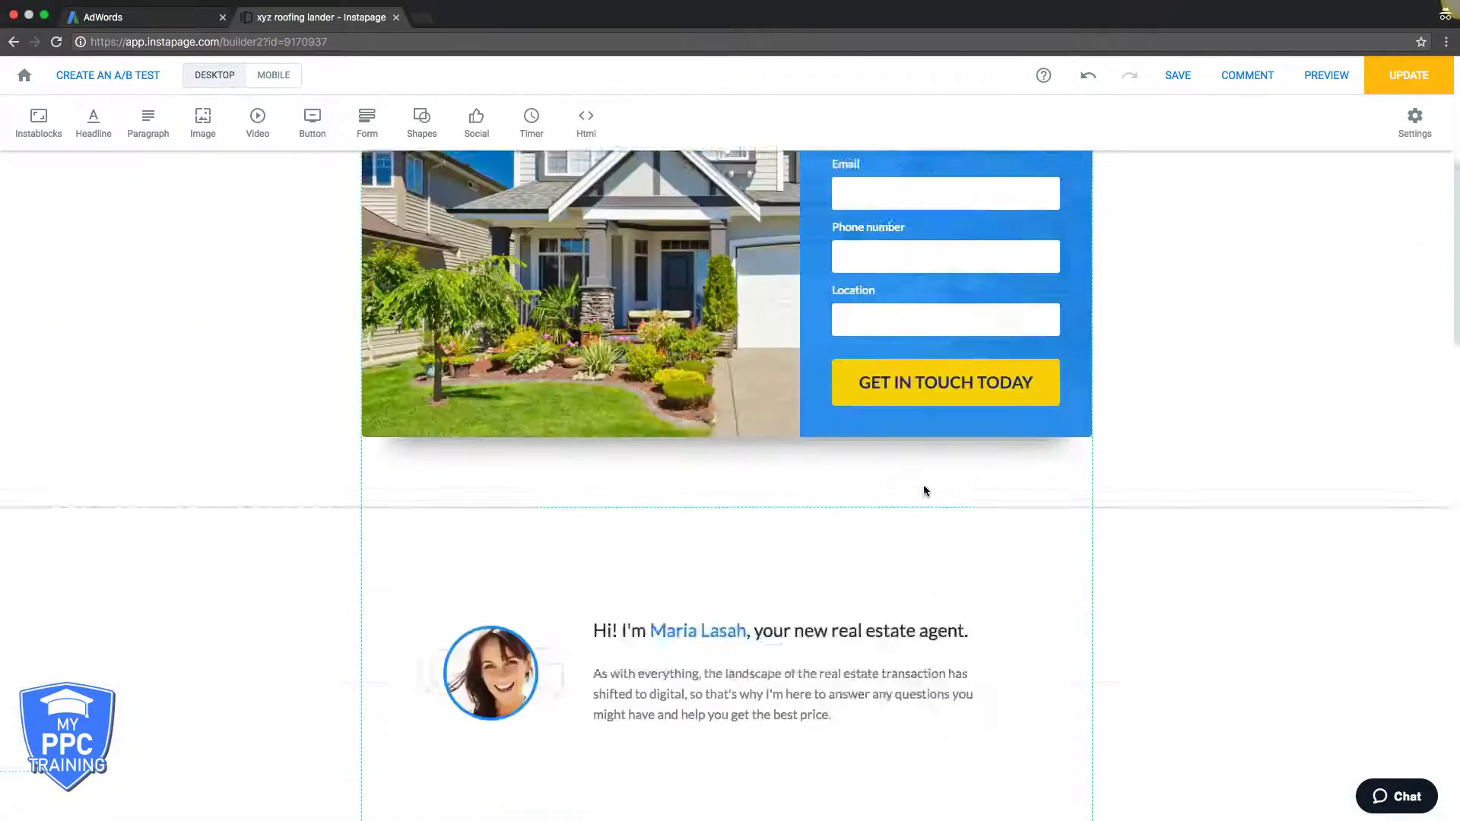
pyautogui.scroll(10, 925, 490)
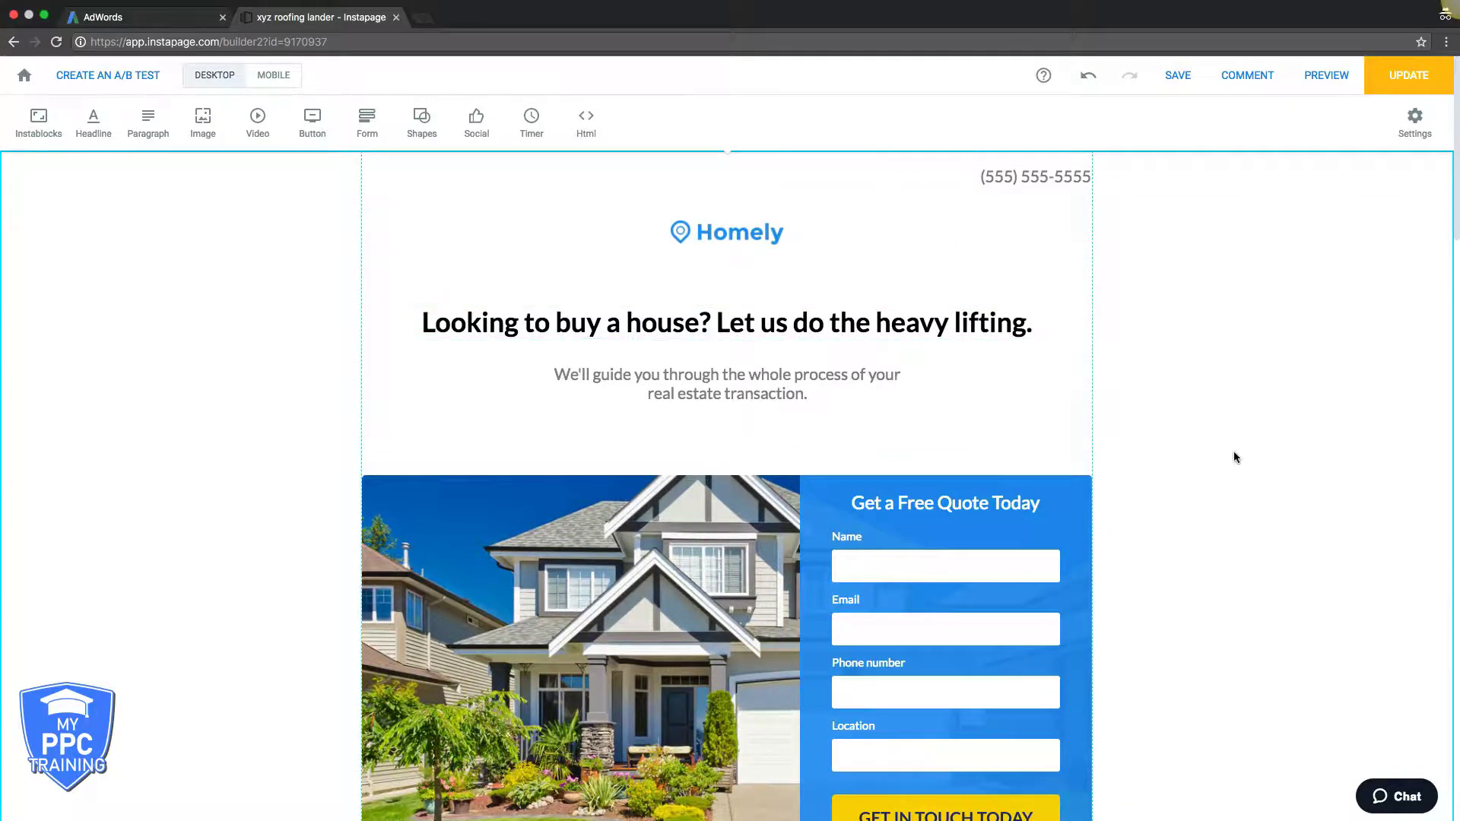
pyautogui.scroll(-15, 1234, 456)
pyautogui.scroll(6, 1234, 457)
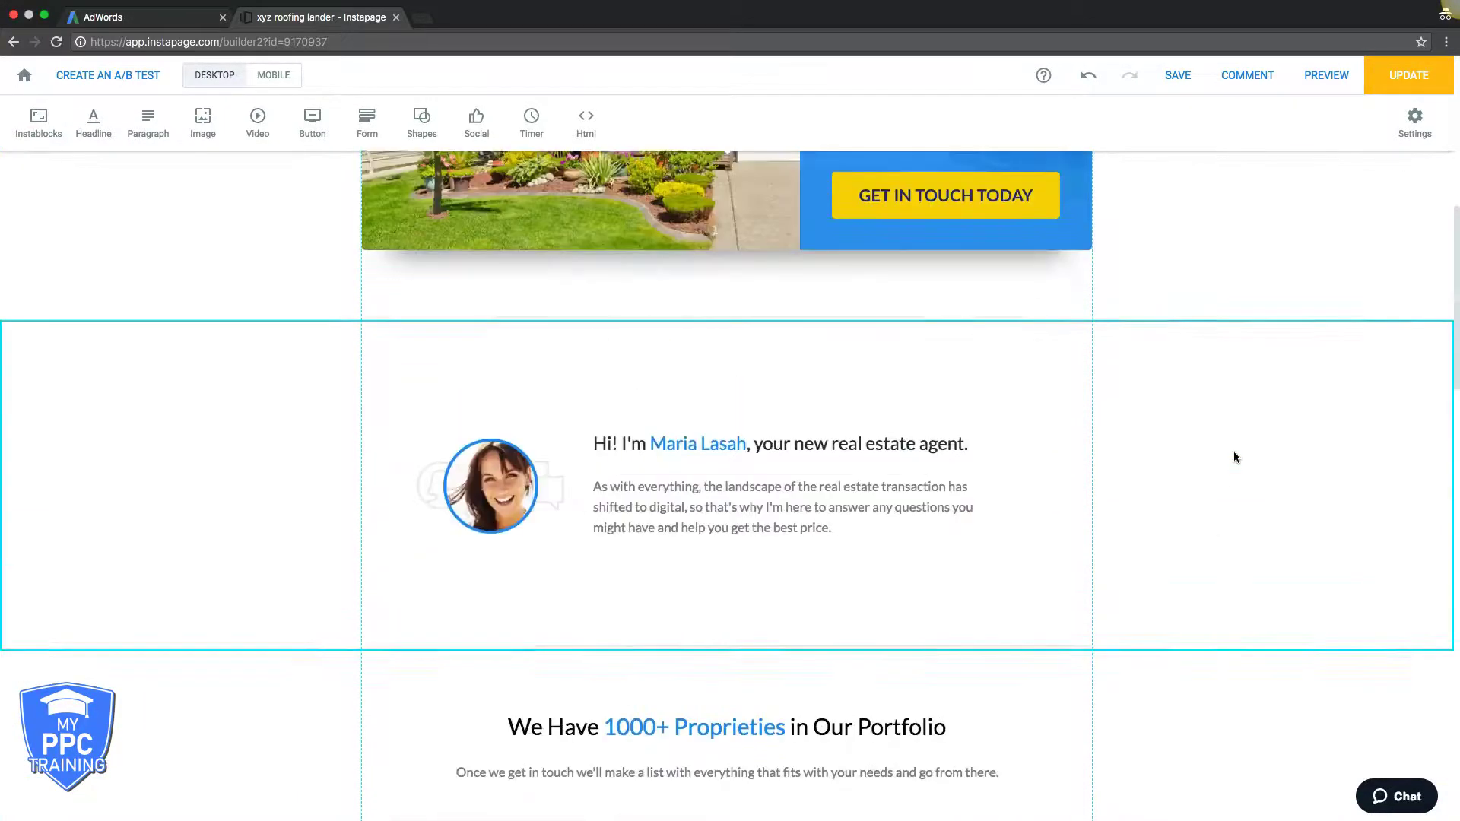
pyautogui.scroll(-5, 1234, 450)
pyautogui.scroll(15, 1233, 450)
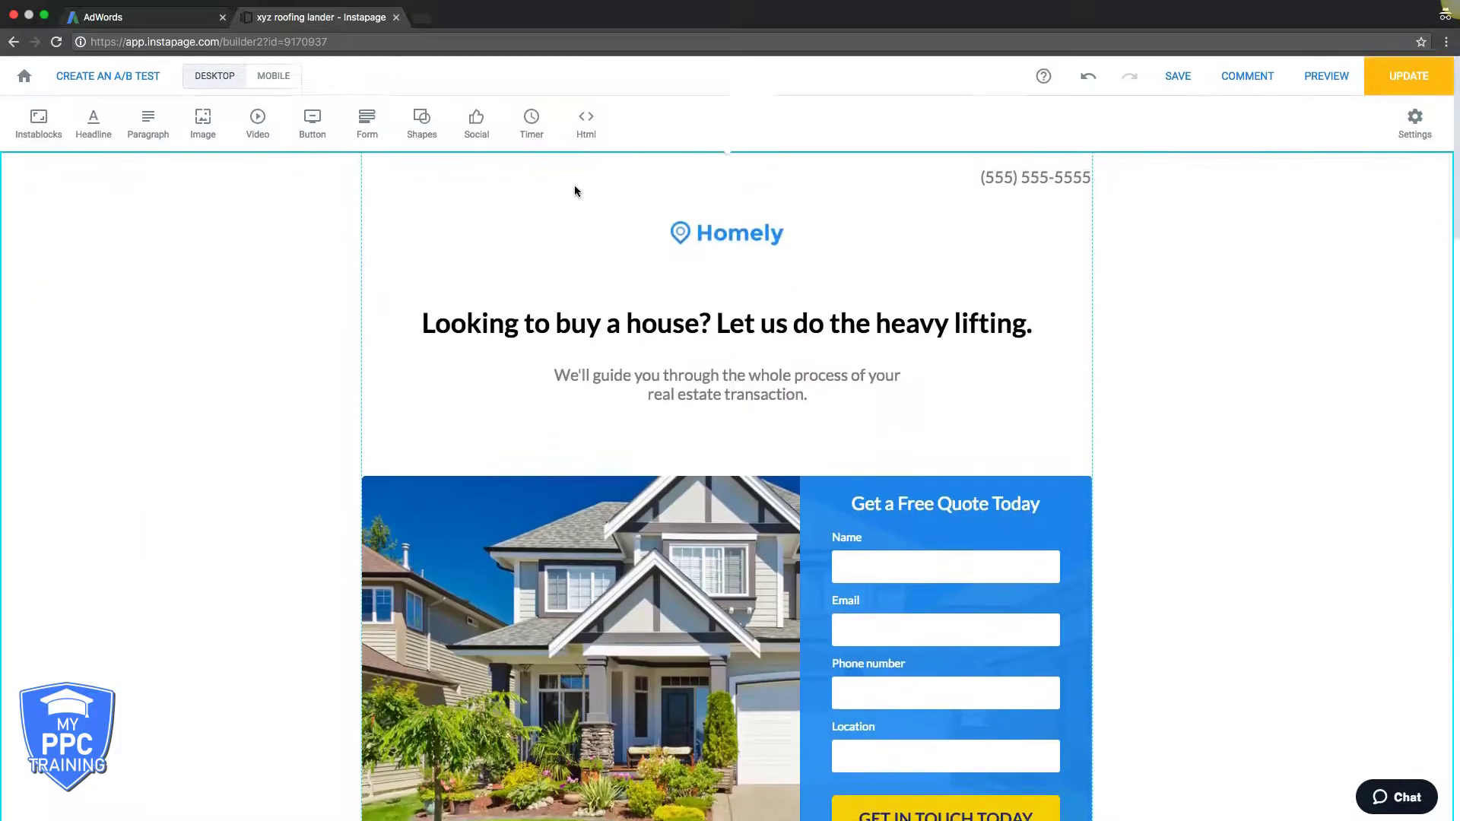
pyautogui.click(273, 77)
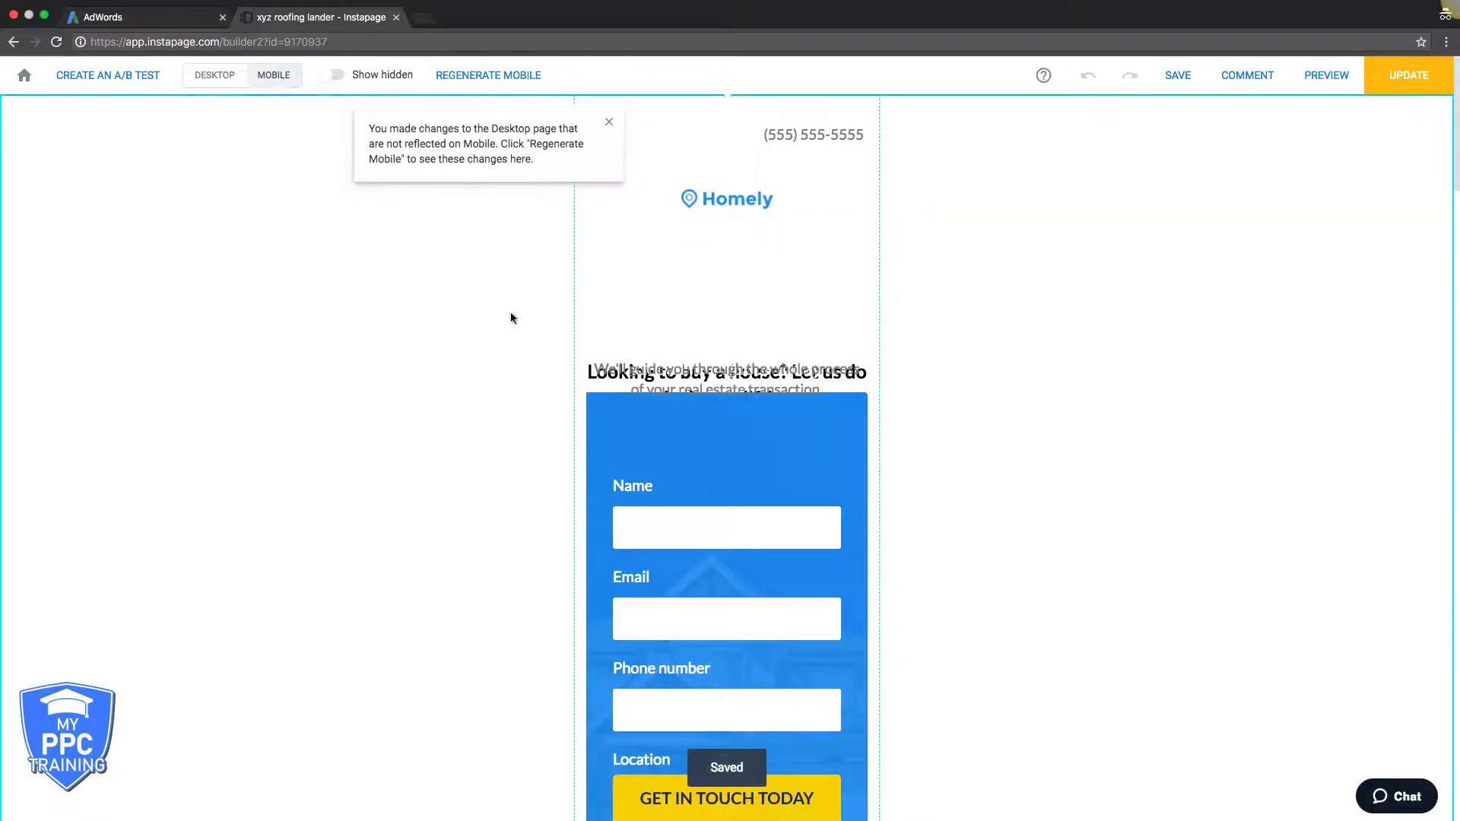
pyautogui.click(609, 121)
pyautogui.click(489, 77)
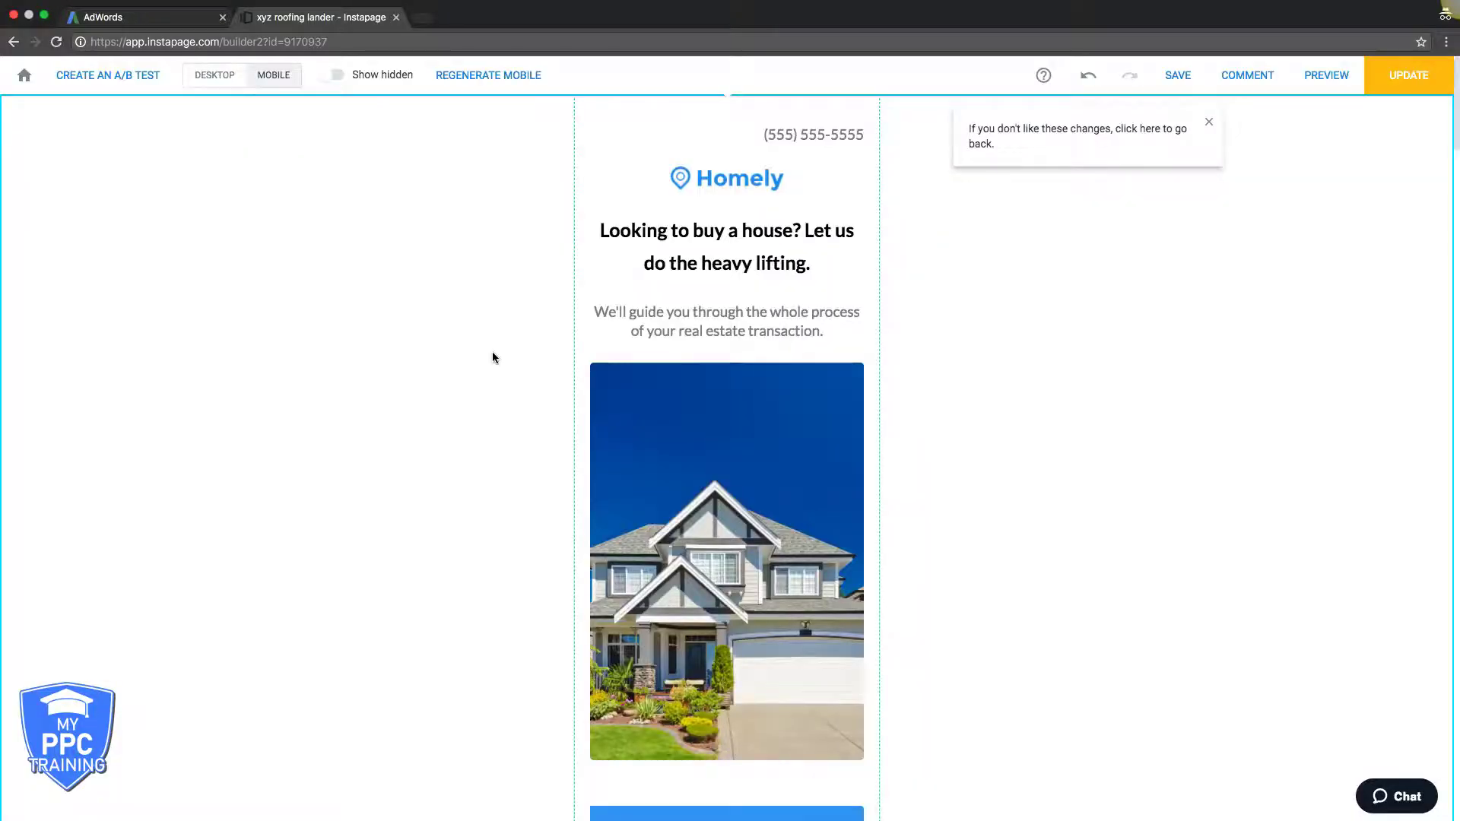
# Narrow the phone number's text box on the mobile page and centre it above the Homely logo.
pyautogui.click(833, 135)
pyautogui.moveTo(800, 137); pyautogui.dragTo(724, 137)
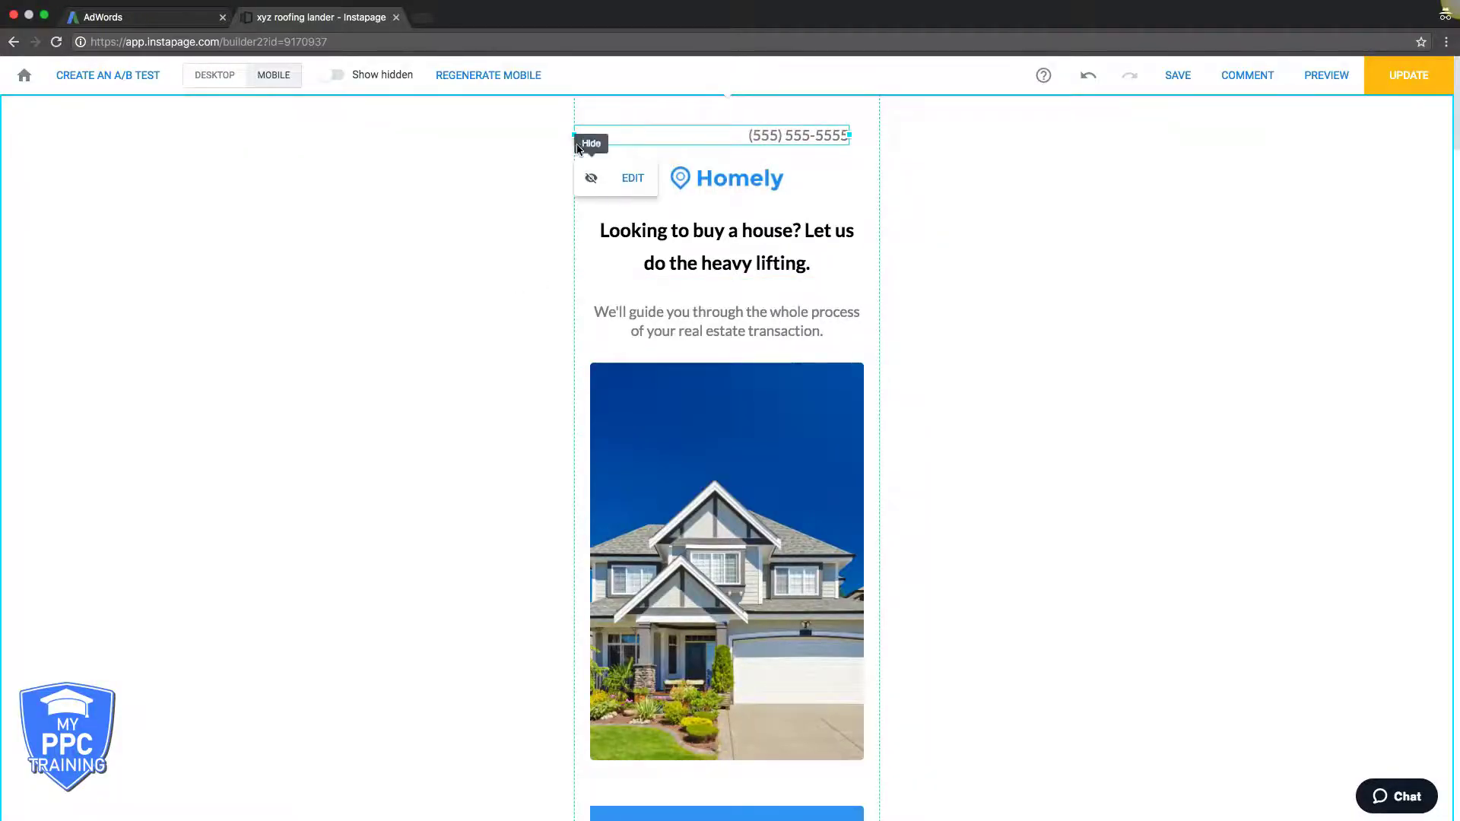
pyautogui.moveTo(574, 135); pyautogui.dragTo(740, 130)
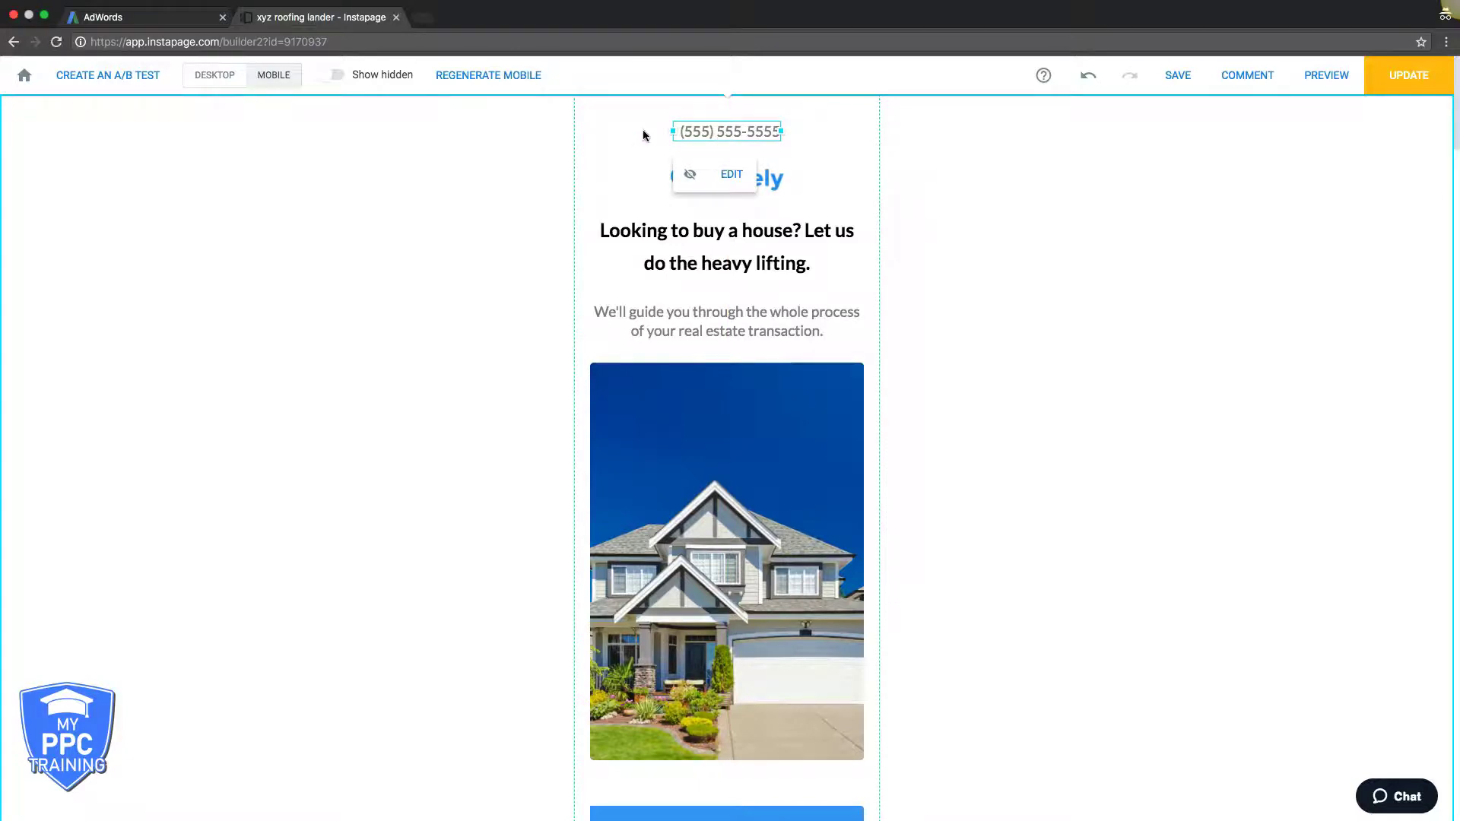
# Widen the mobile page's house photo on both sides to fill the full page width.
pyautogui.scroll(-4, 990, 331)
pyautogui.click(734, 441)
pyautogui.moveTo(589, 283); pyautogui.dragTo(574, 283)
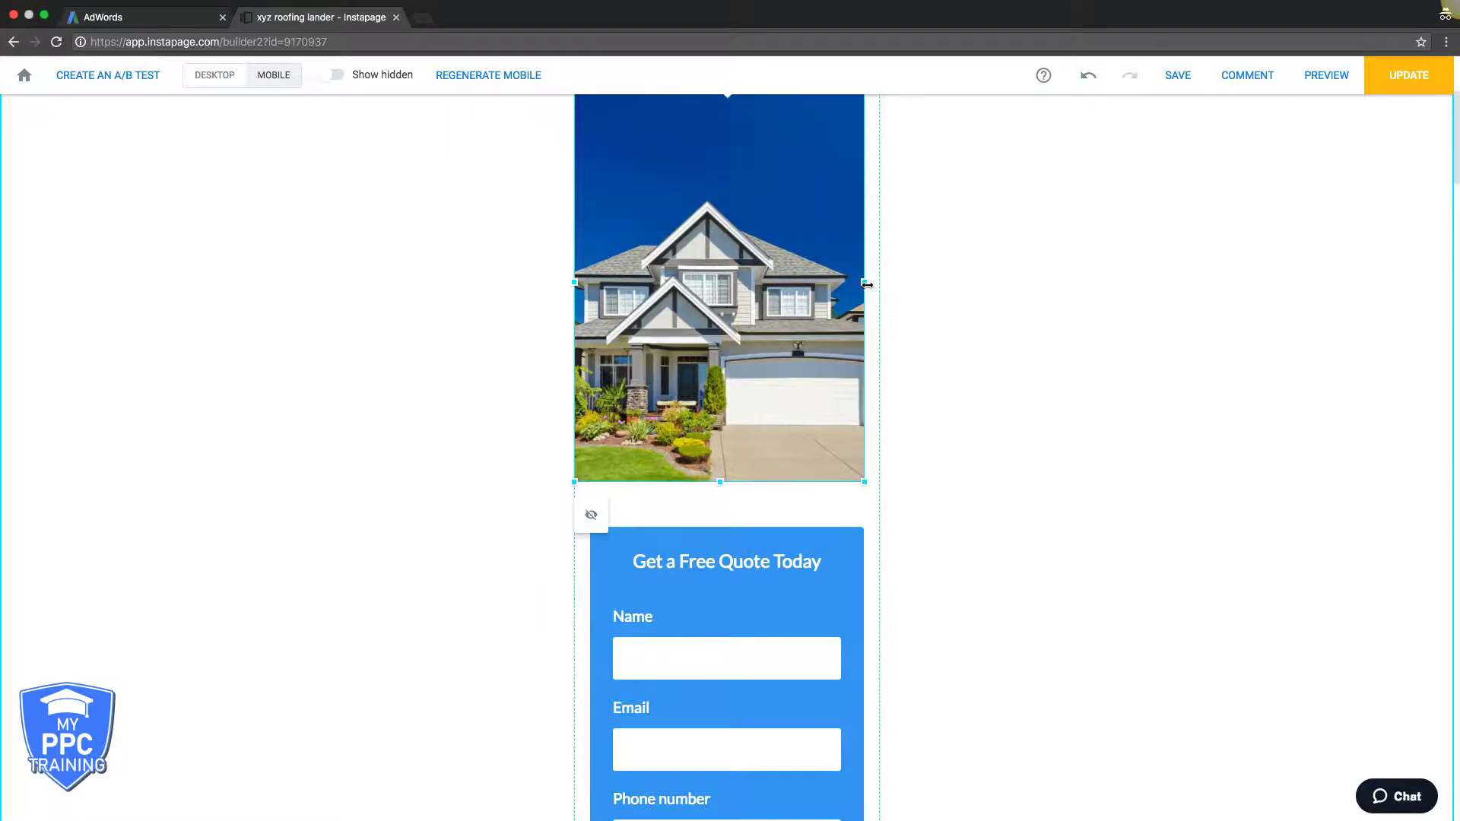
pyautogui.moveTo(866, 284); pyautogui.dragTo(890, 284)
# Move the grey shadow shape up behind the bottom edge of the mobile quote form.
pyautogui.scroll(-10, 995, 365)
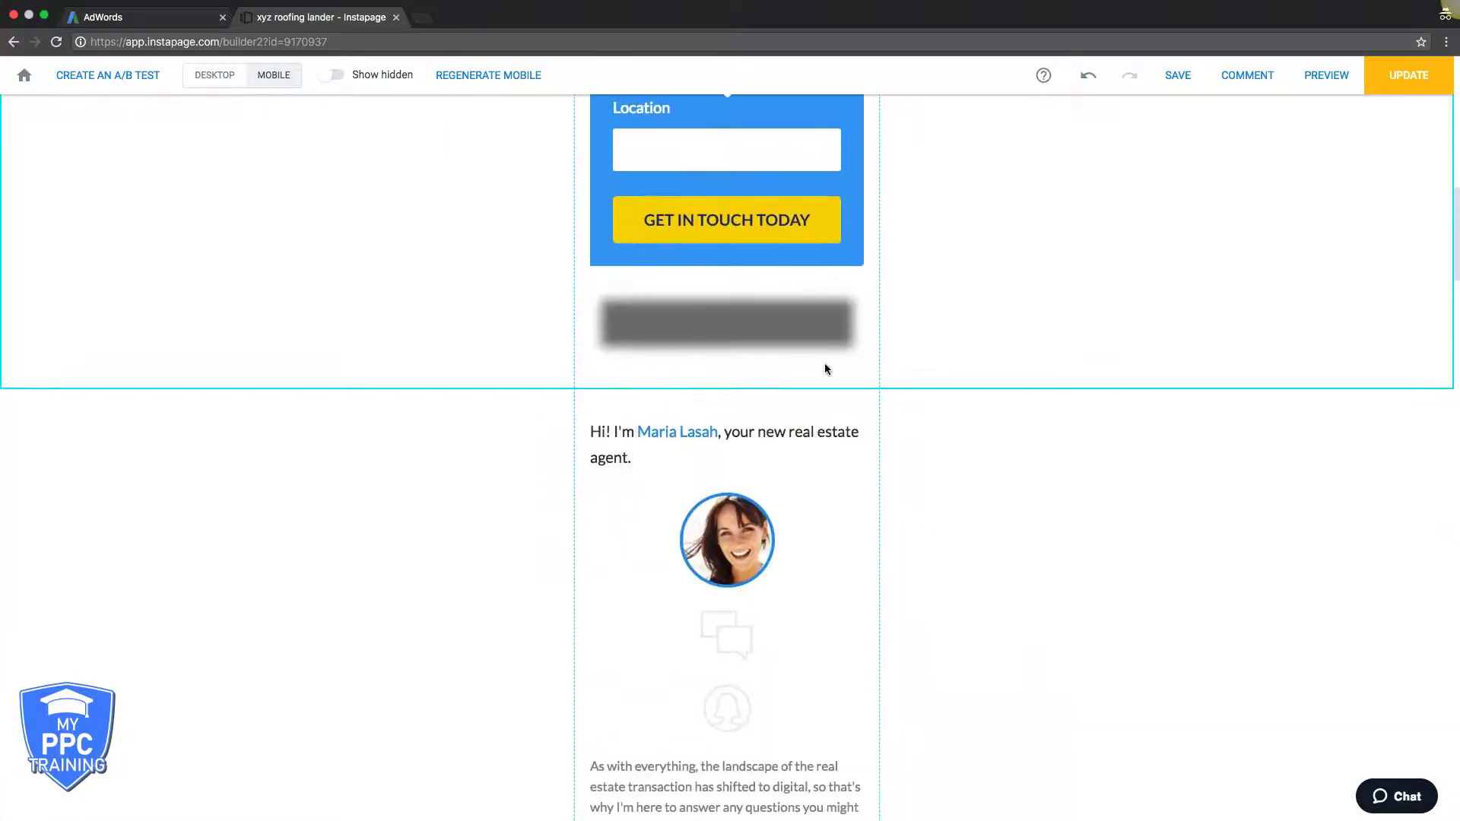
pyautogui.moveTo(706, 317); pyautogui.dragTo(706, 278)
pyautogui.click(933, 349)
# Look over the rest of the mobile layout and switch back to the desktop version.
pyautogui.scroll(-15, 991, 335)
pyautogui.scroll(-10, 991, 338)
pyautogui.scroll(20, 992, 338)
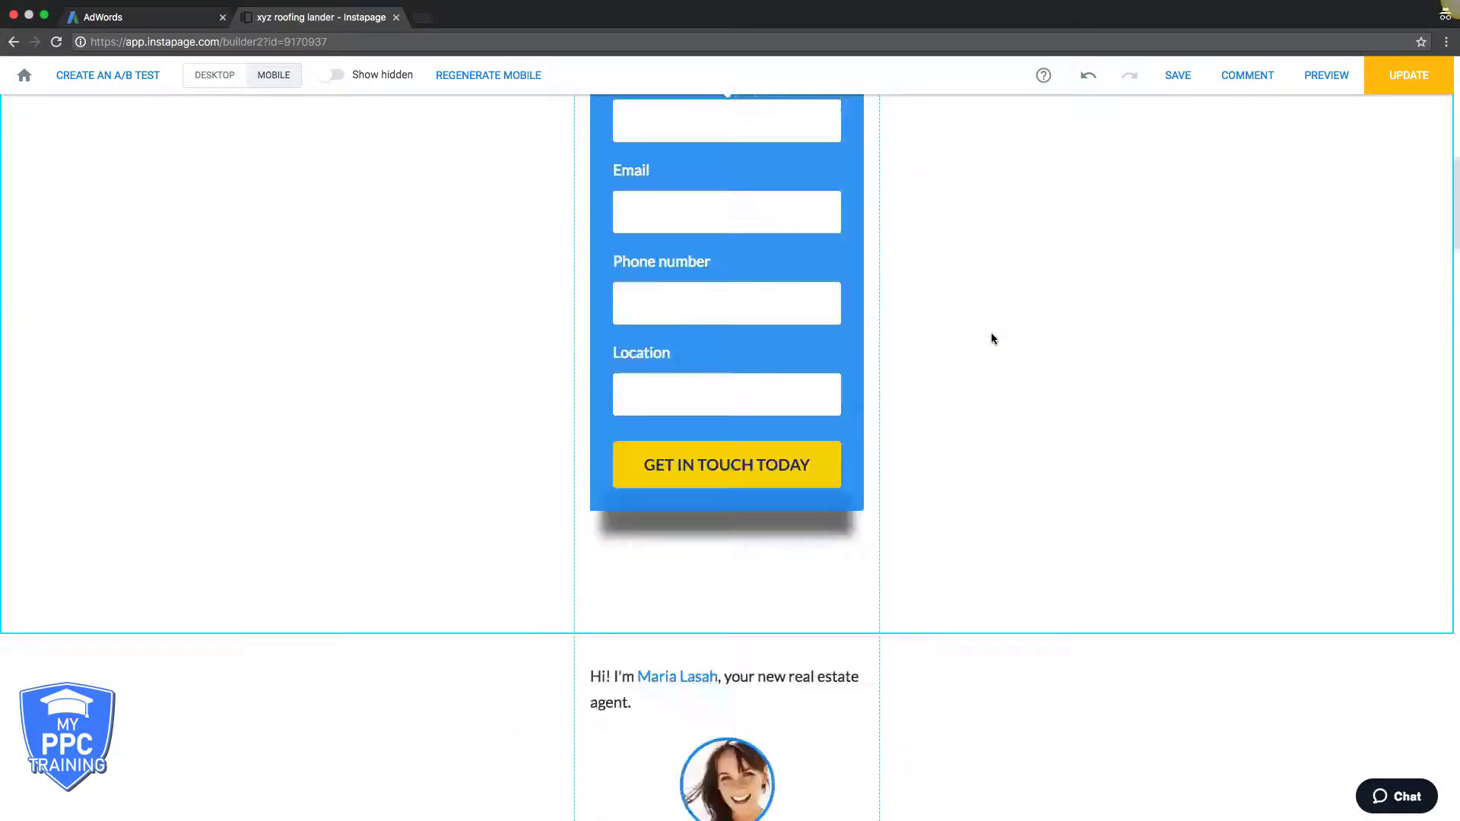
pyautogui.scroll(10, 992, 334)
pyautogui.click(216, 86)
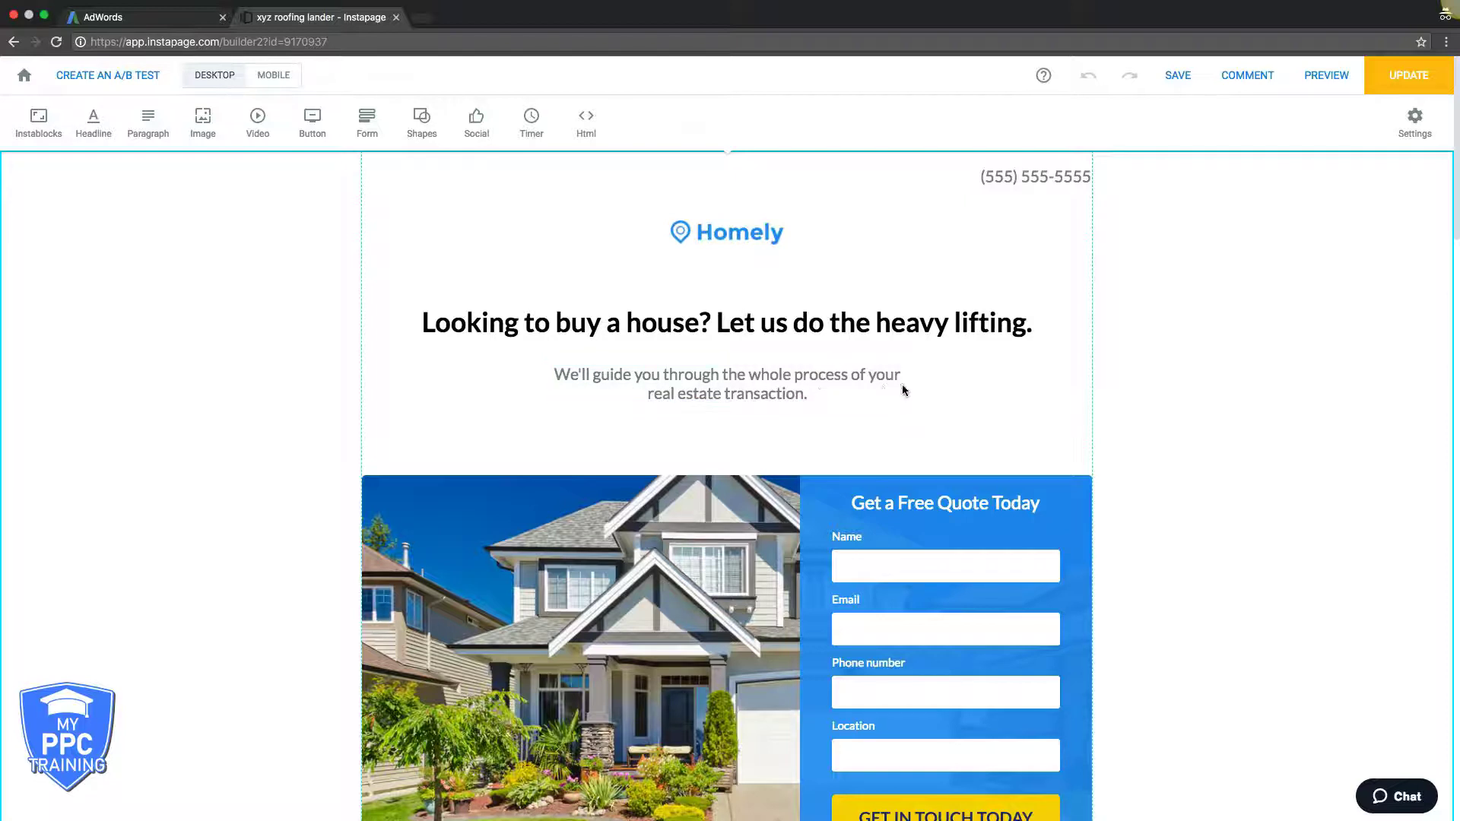
# Review the desktop page's hero form, agent introduction with portrait, property portfolio and process steps for content to adapt.
pyautogui.scroll(-2, 1232, 423)
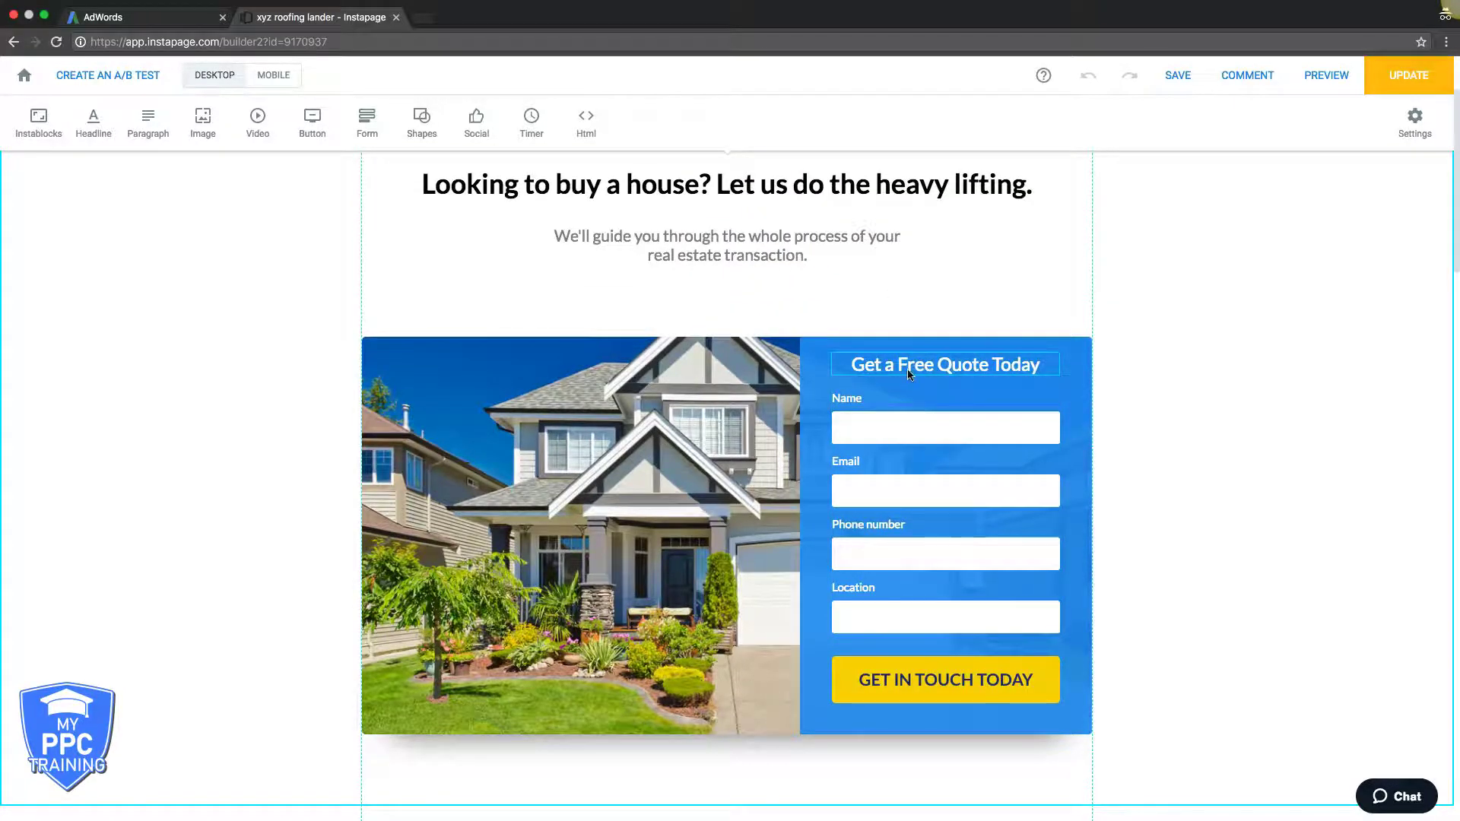
pyautogui.scroll(-5, 1221, 510)
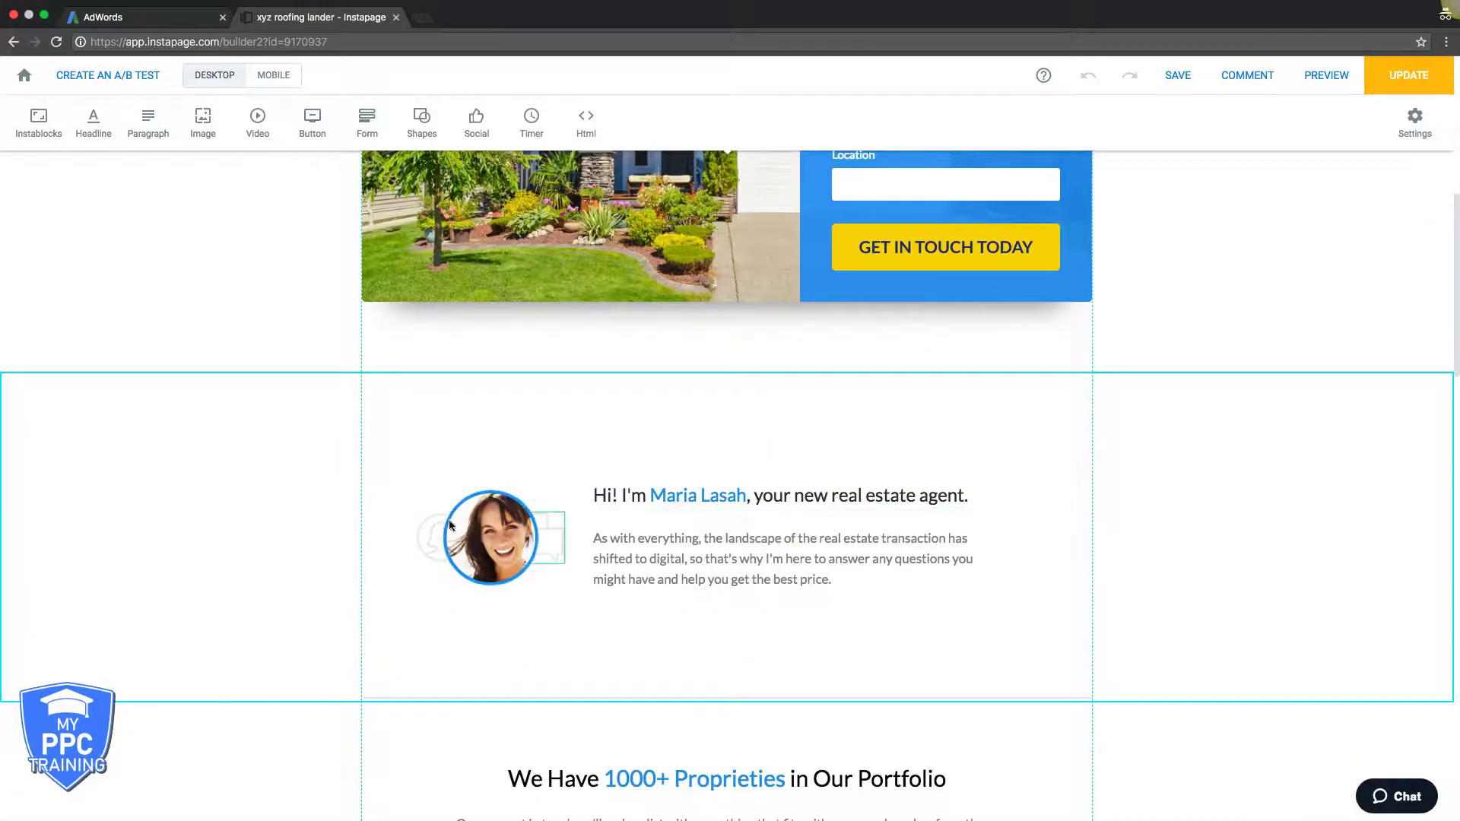
pyautogui.click(517, 538)
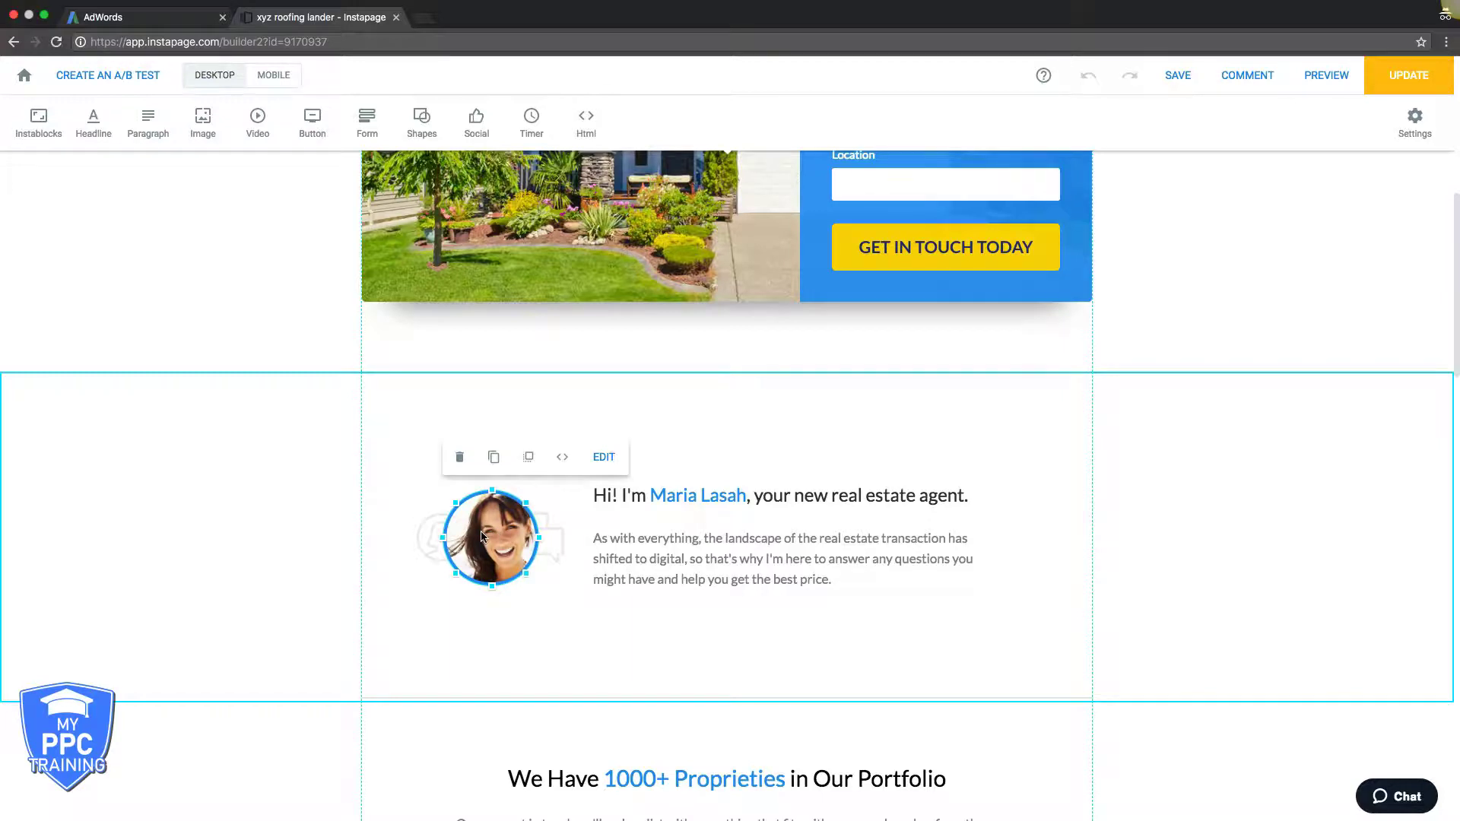
pyautogui.click(1156, 407)
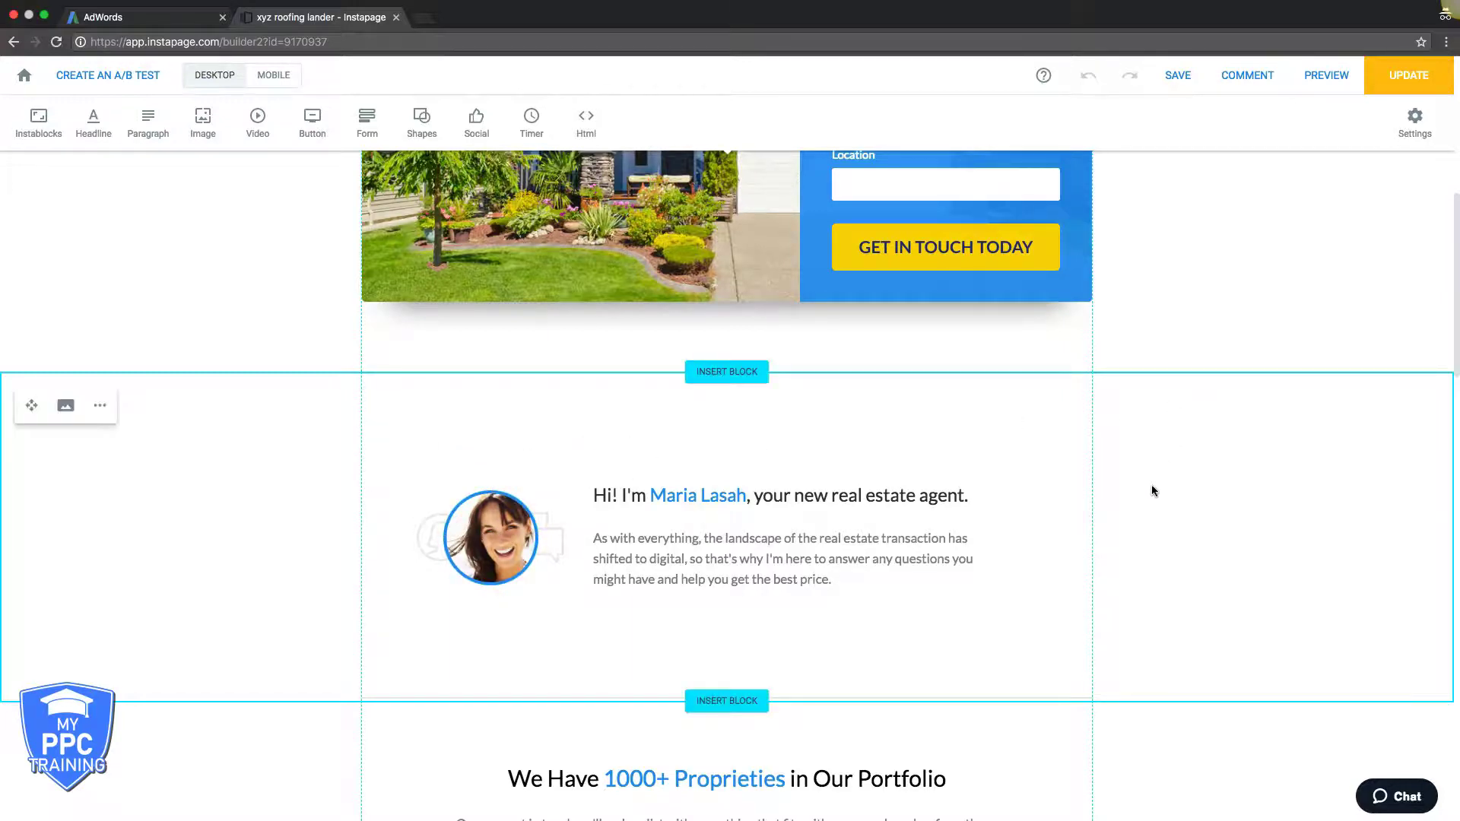
pyautogui.scroll(-1, 1151, 491)
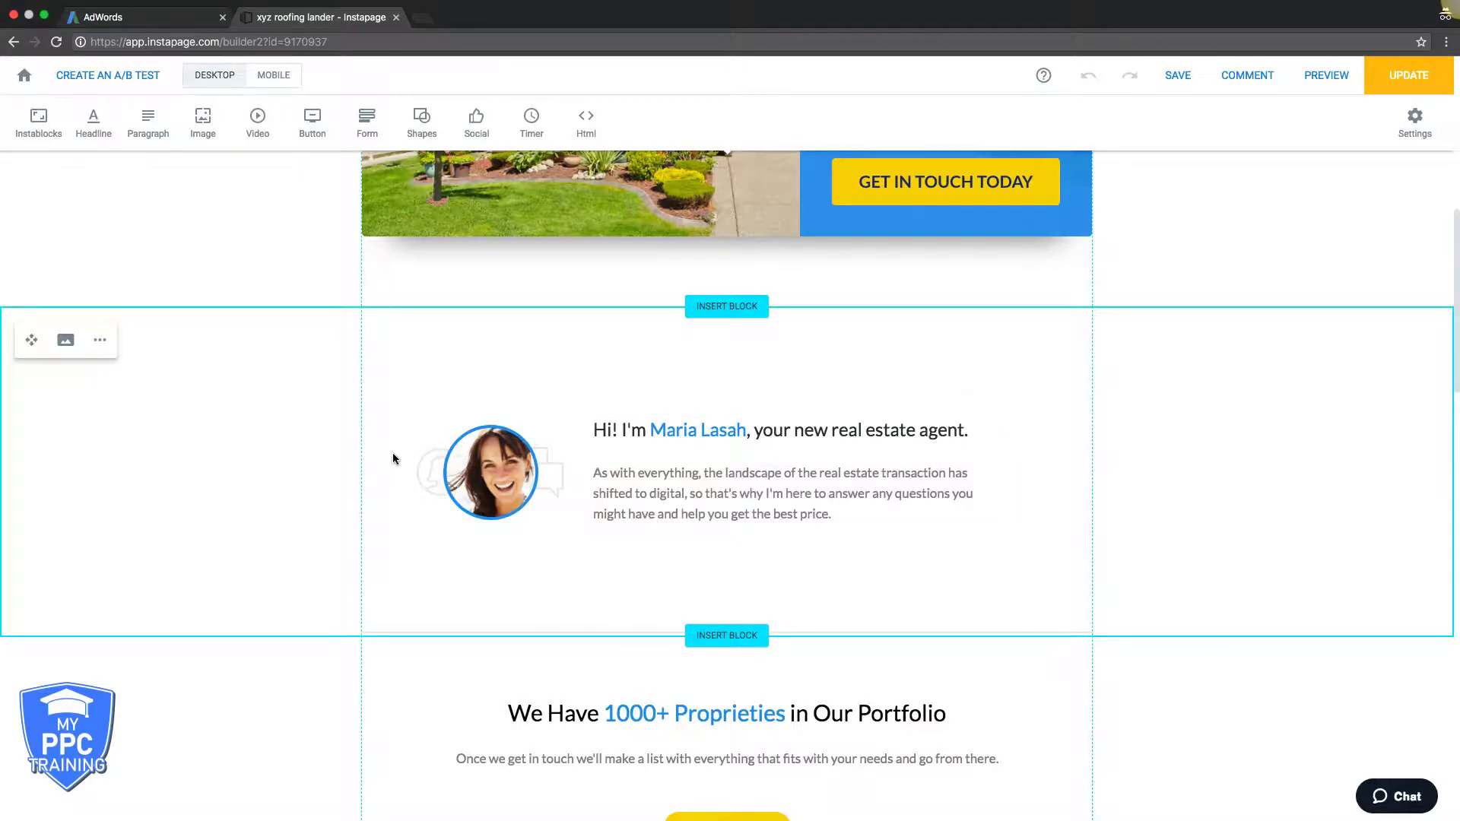
pyautogui.scroll(-5, 1218, 429)
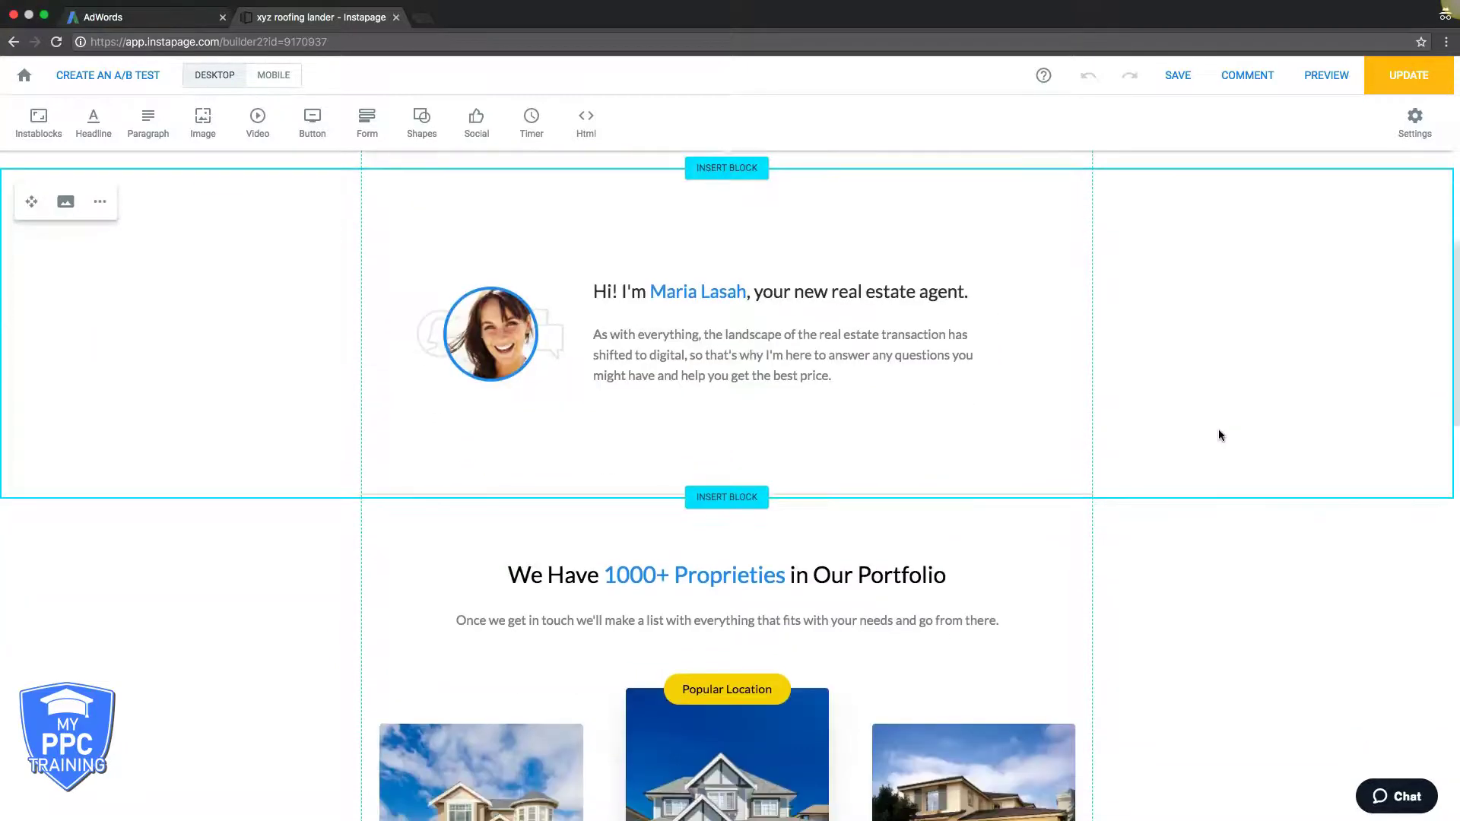
pyautogui.scroll(-1, 1169, 397)
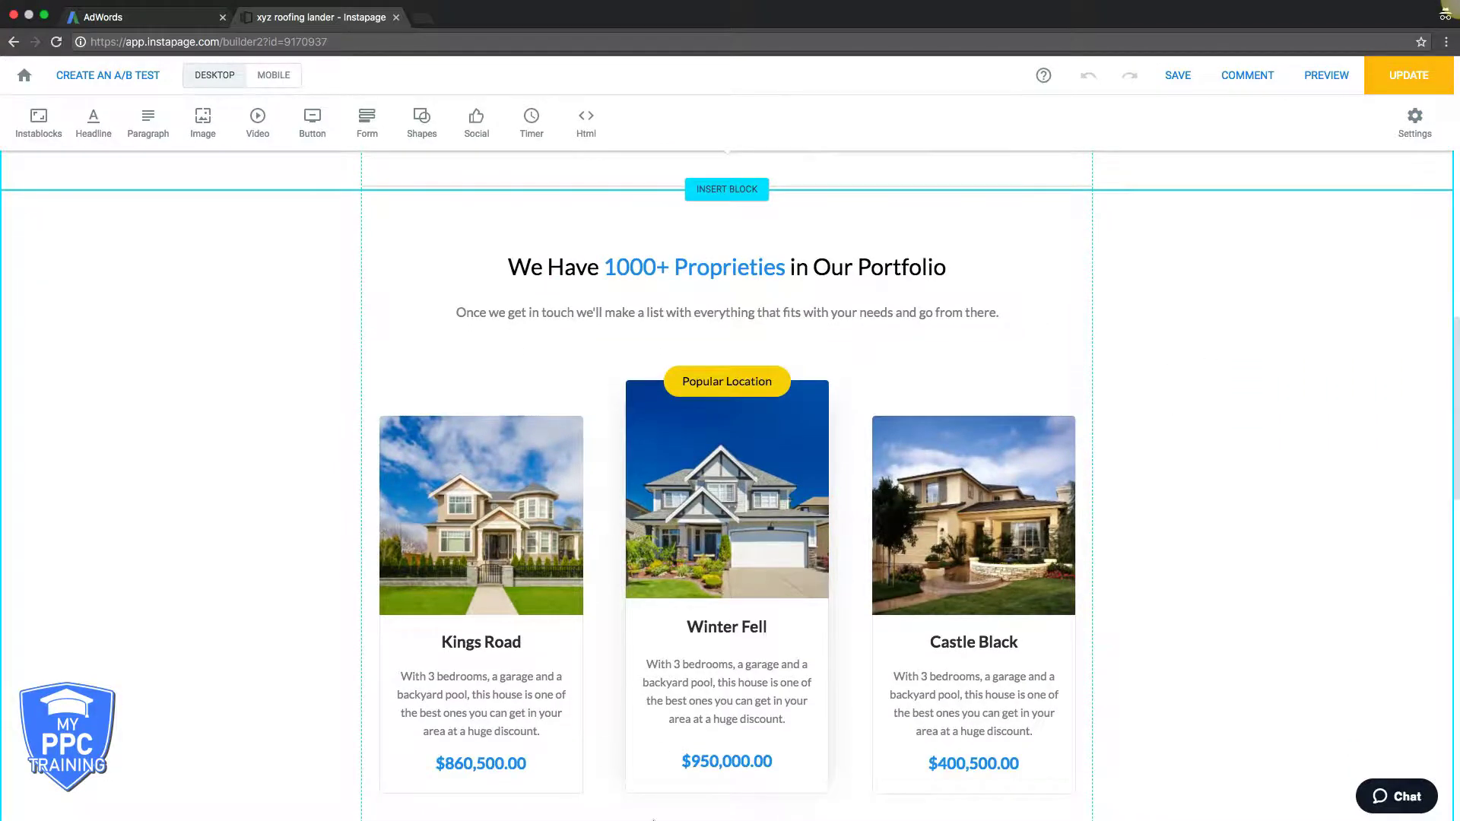
pyautogui.scroll(-10, 757, 352)
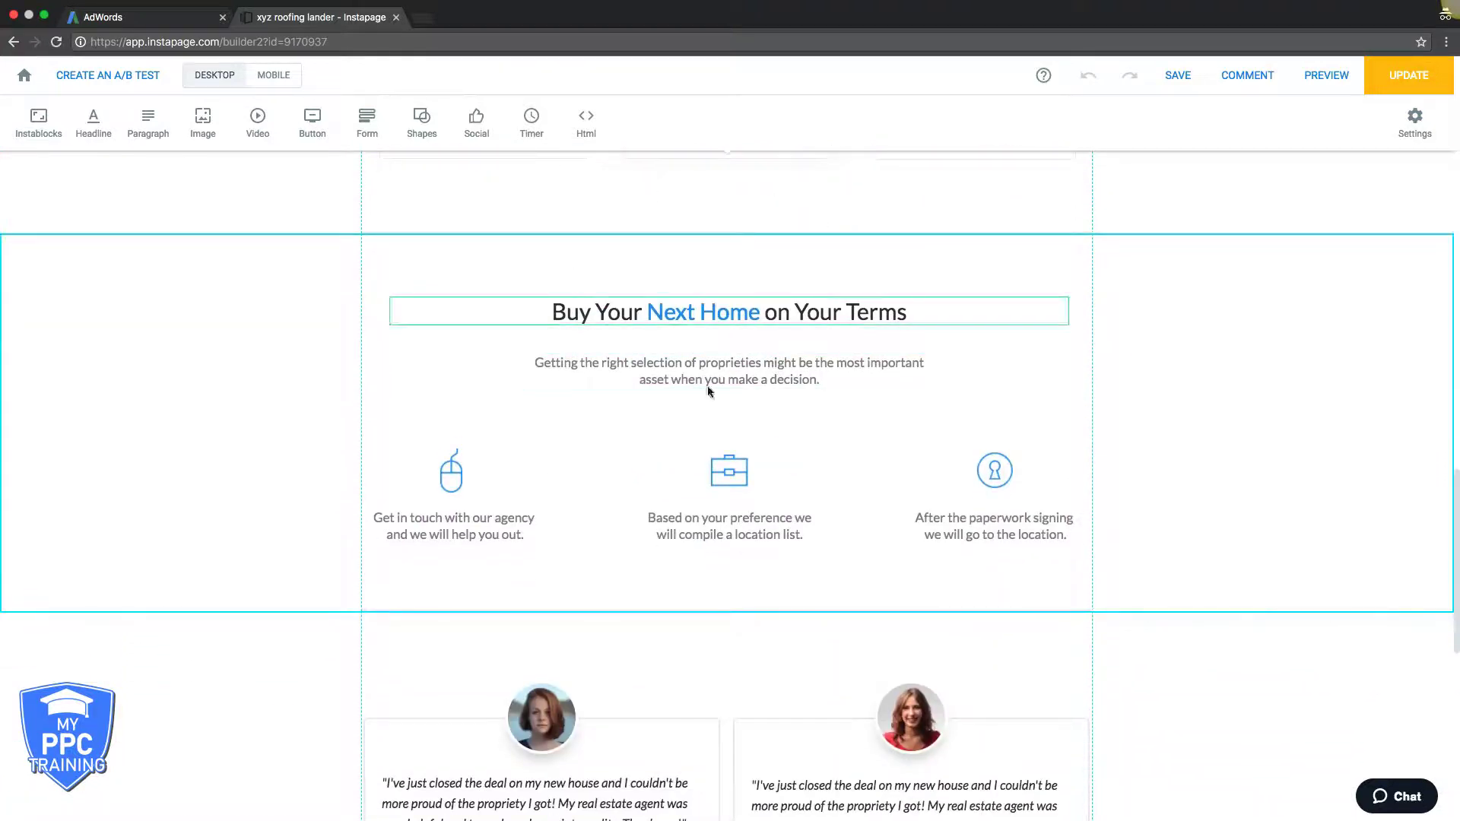
# Delete the "Buy Your Next Home on Your Terms" block between the portfolio and testimonials.
pyautogui.moveTo(277, 297)
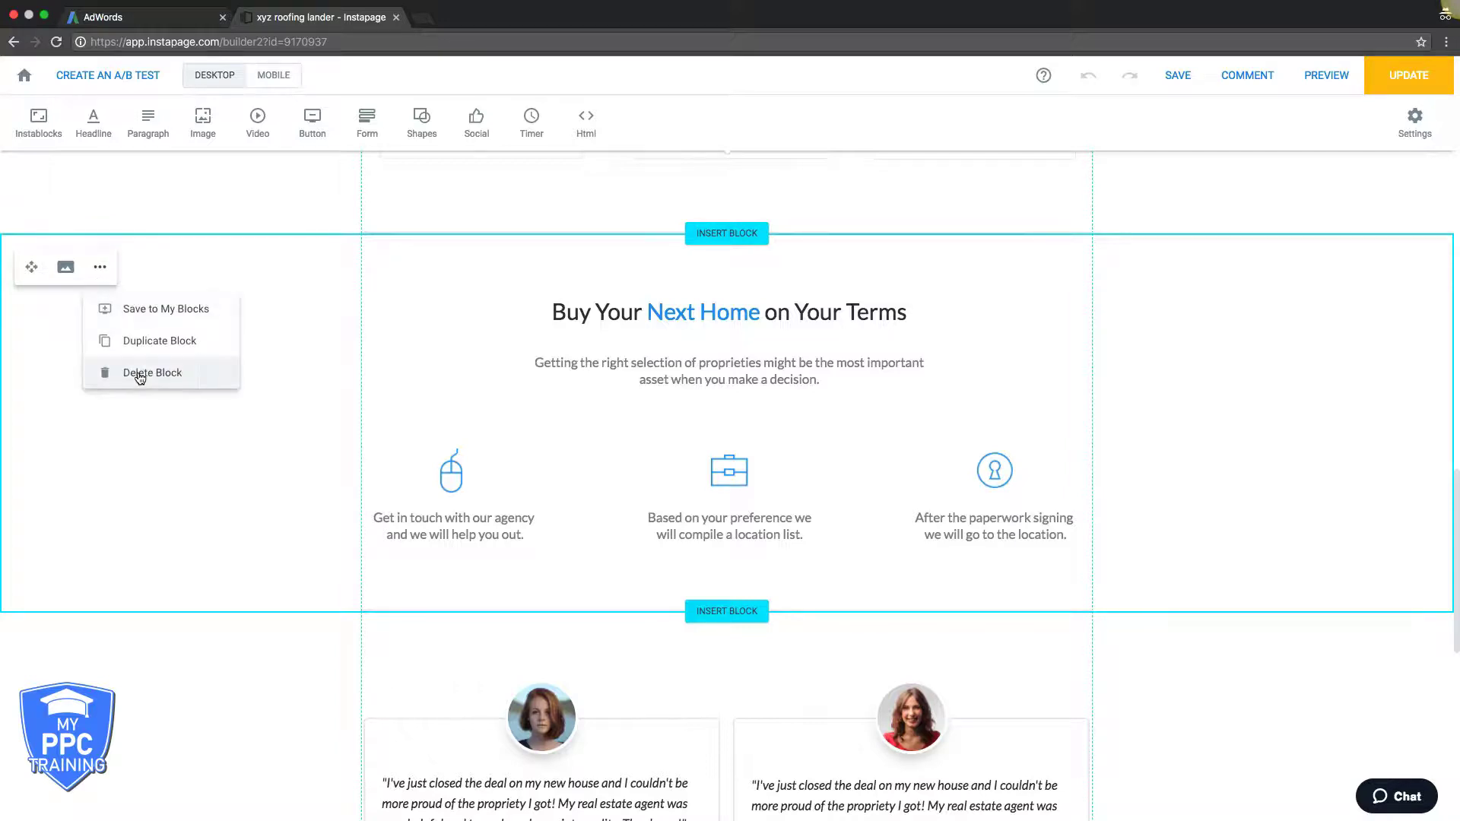
pyautogui.click(140, 374)
pyautogui.scroll(5, 1239, 255)
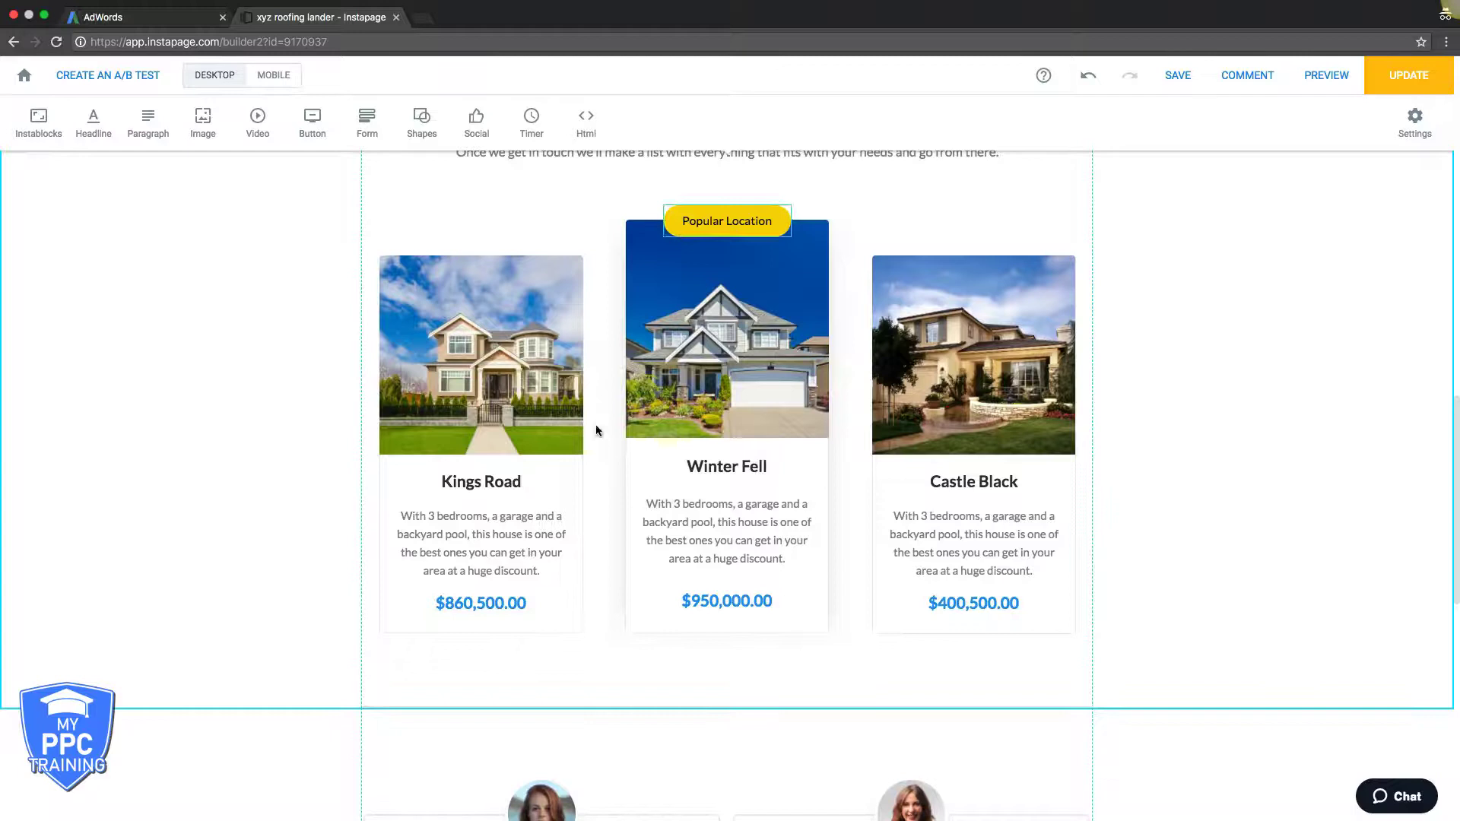
# Add "| privacy policy" after the copyright text in the page footer.
pyautogui.scroll(-2, 543, 256)
pyautogui.scroll(5, 543, 254)
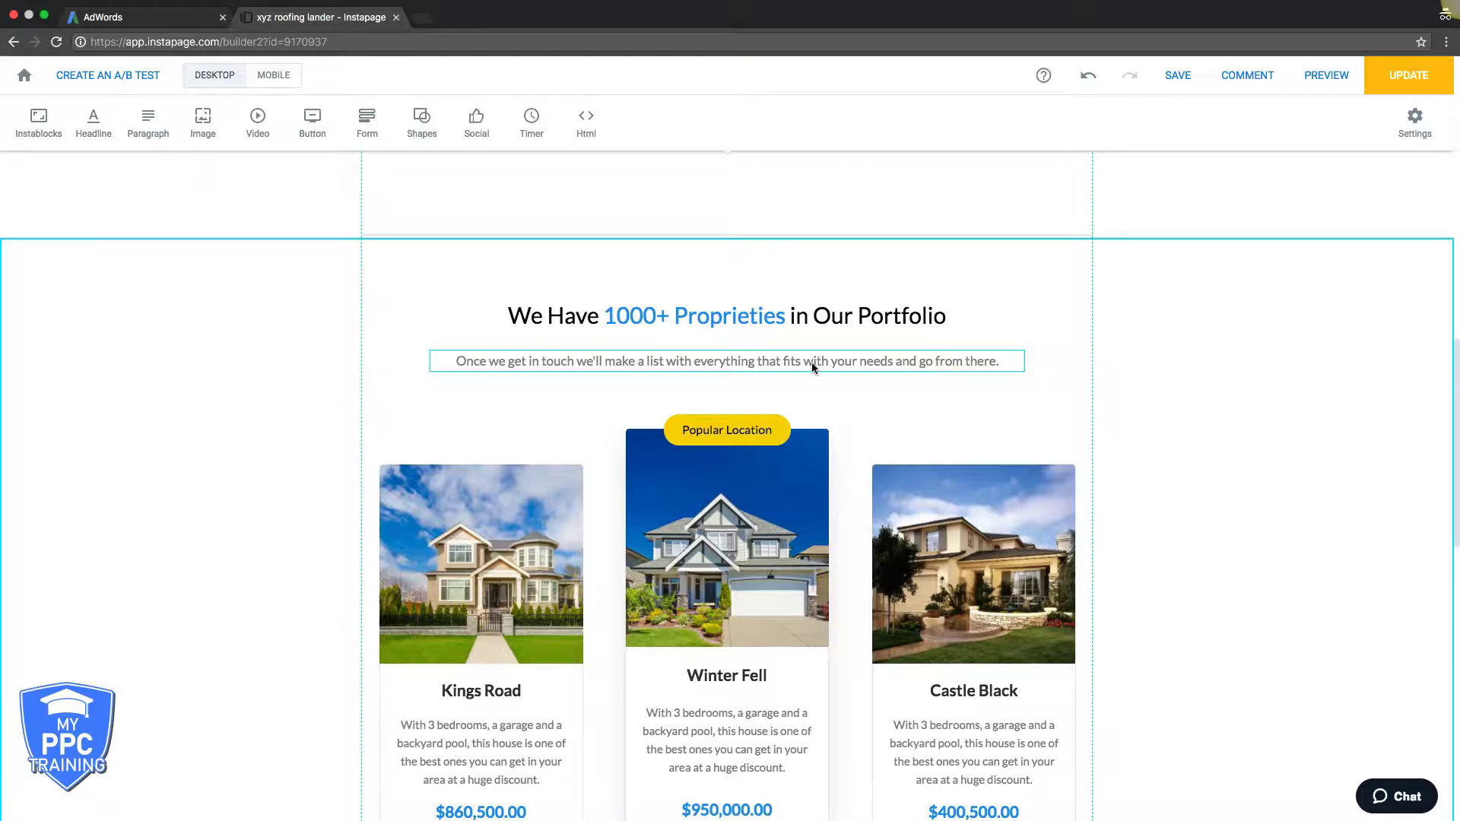
pyautogui.scroll(-6, 1130, 425)
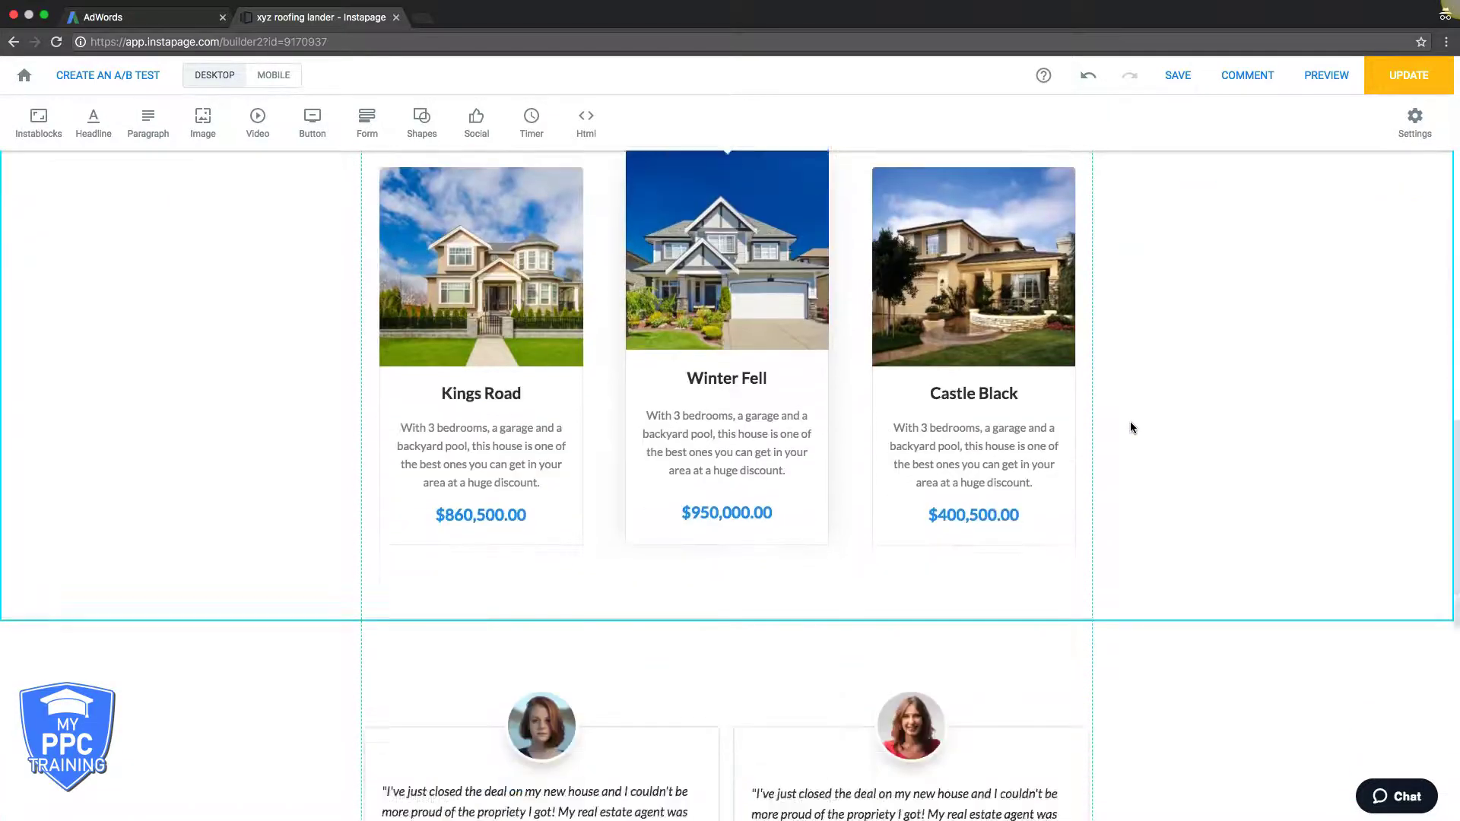
pyautogui.scroll(-1, 1130, 427)
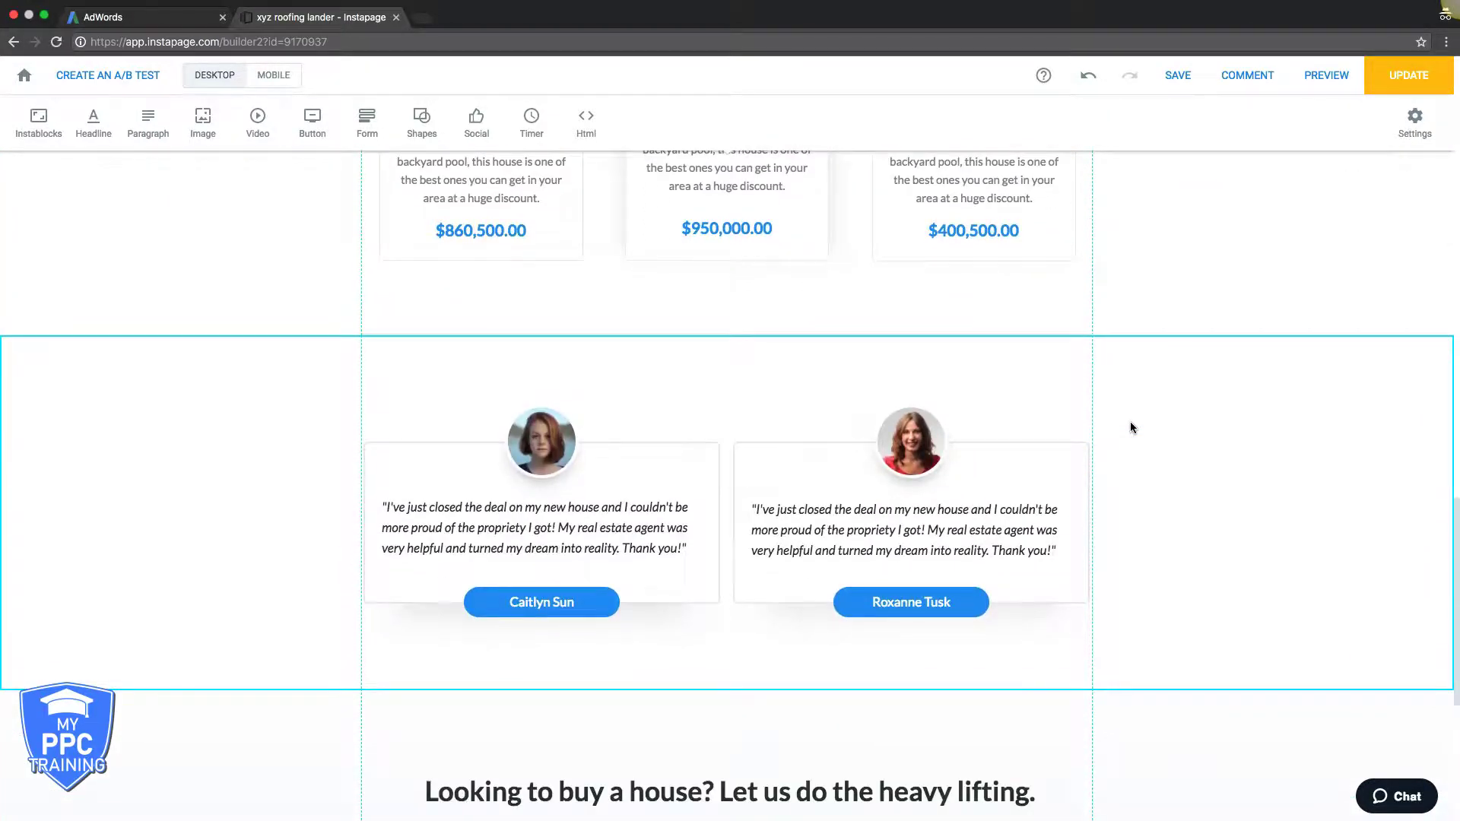
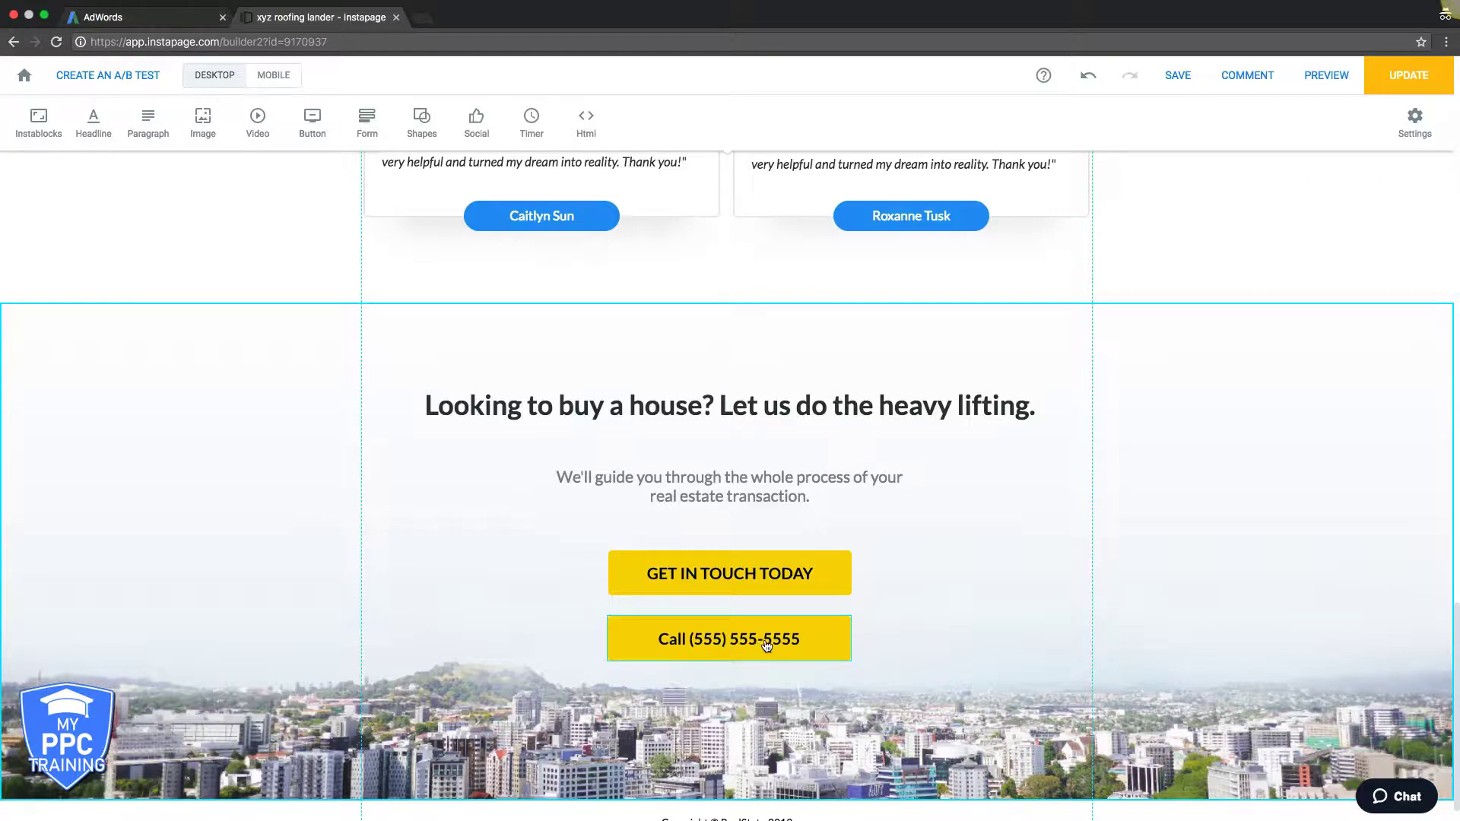
pyautogui.scroll(-1, 1053, 559)
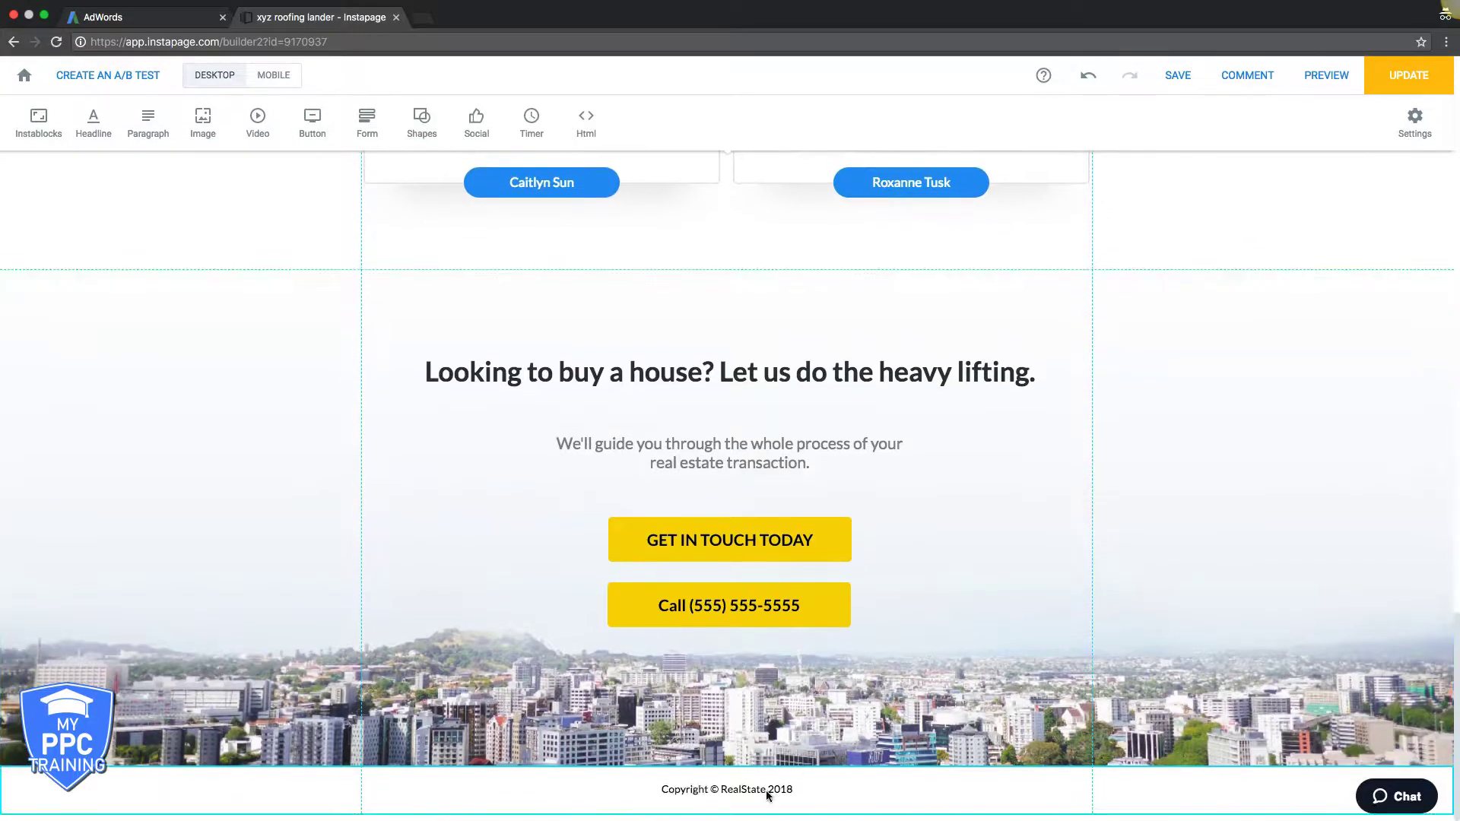
pyautogui.click(798, 789)
pyautogui.write('| privacy policy')
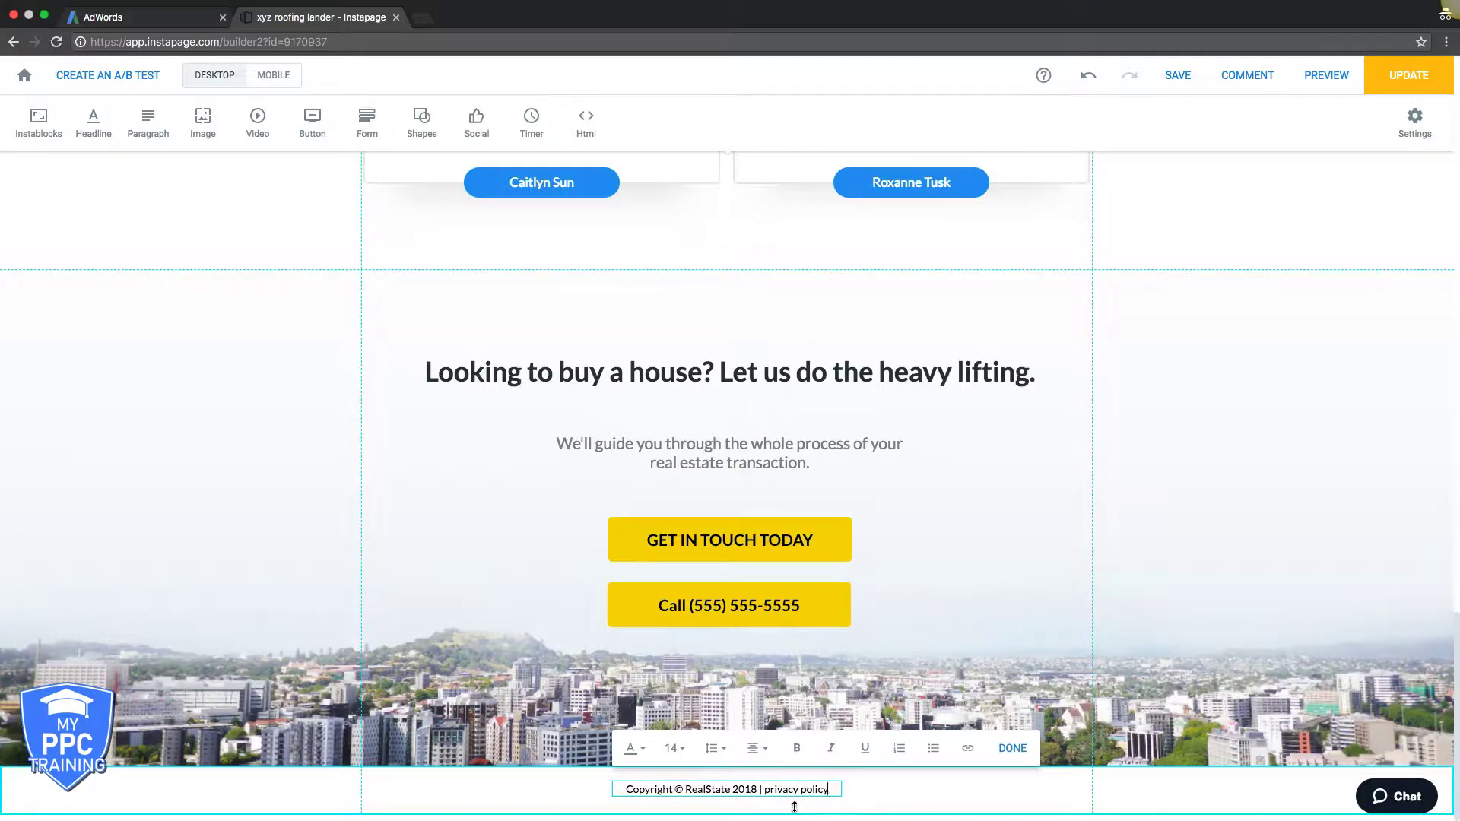
pyautogui.moveTo(831, 788); pyautogui.dragTo(765, 791)
pyautogui.click(1121, 516)
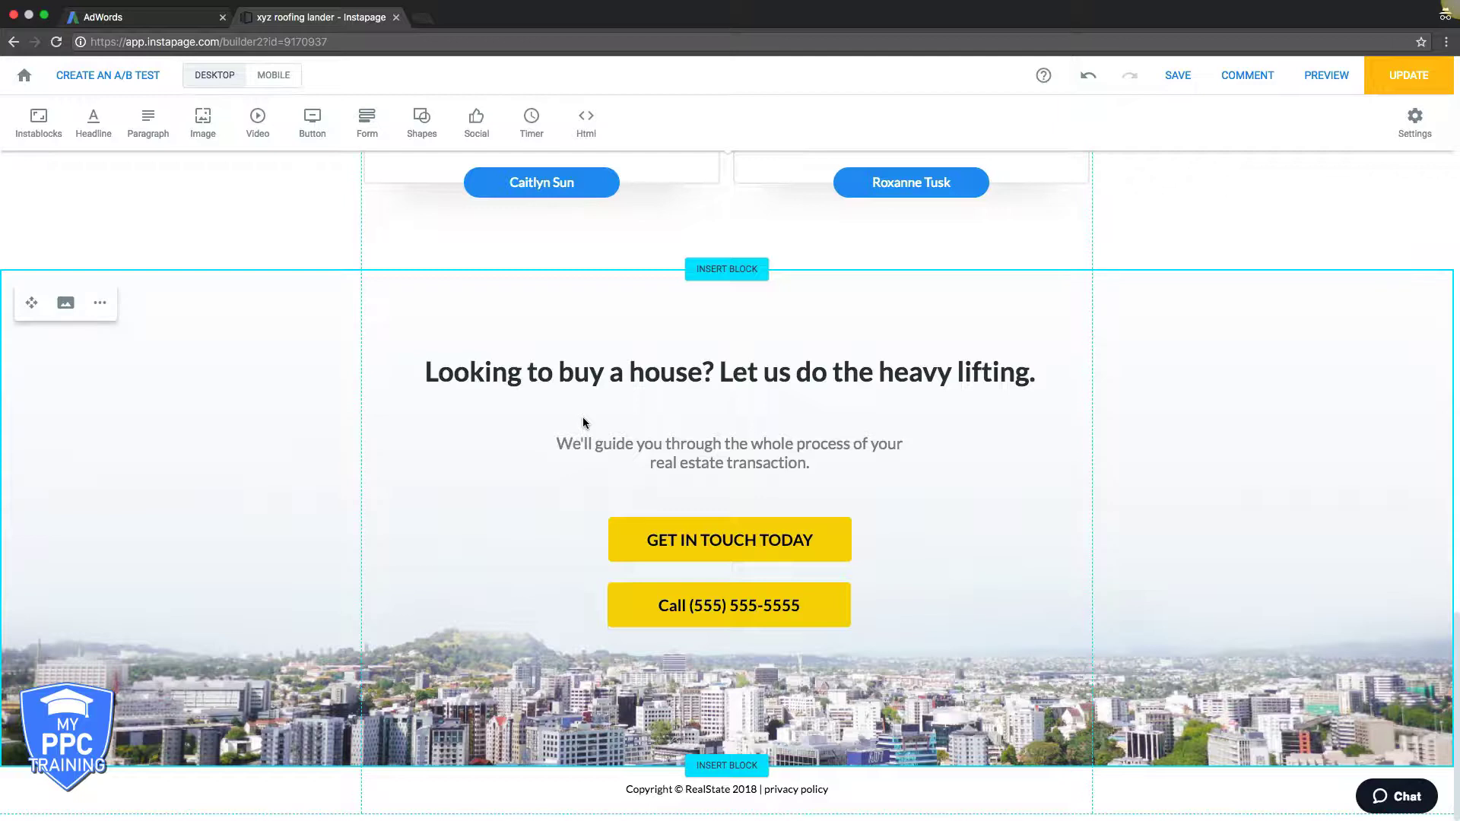
# Link the footer's "privacy policy" text to a new pop-up window, make the blank pop-up taller, and return to the page.
pyautogui.click(811, 791)
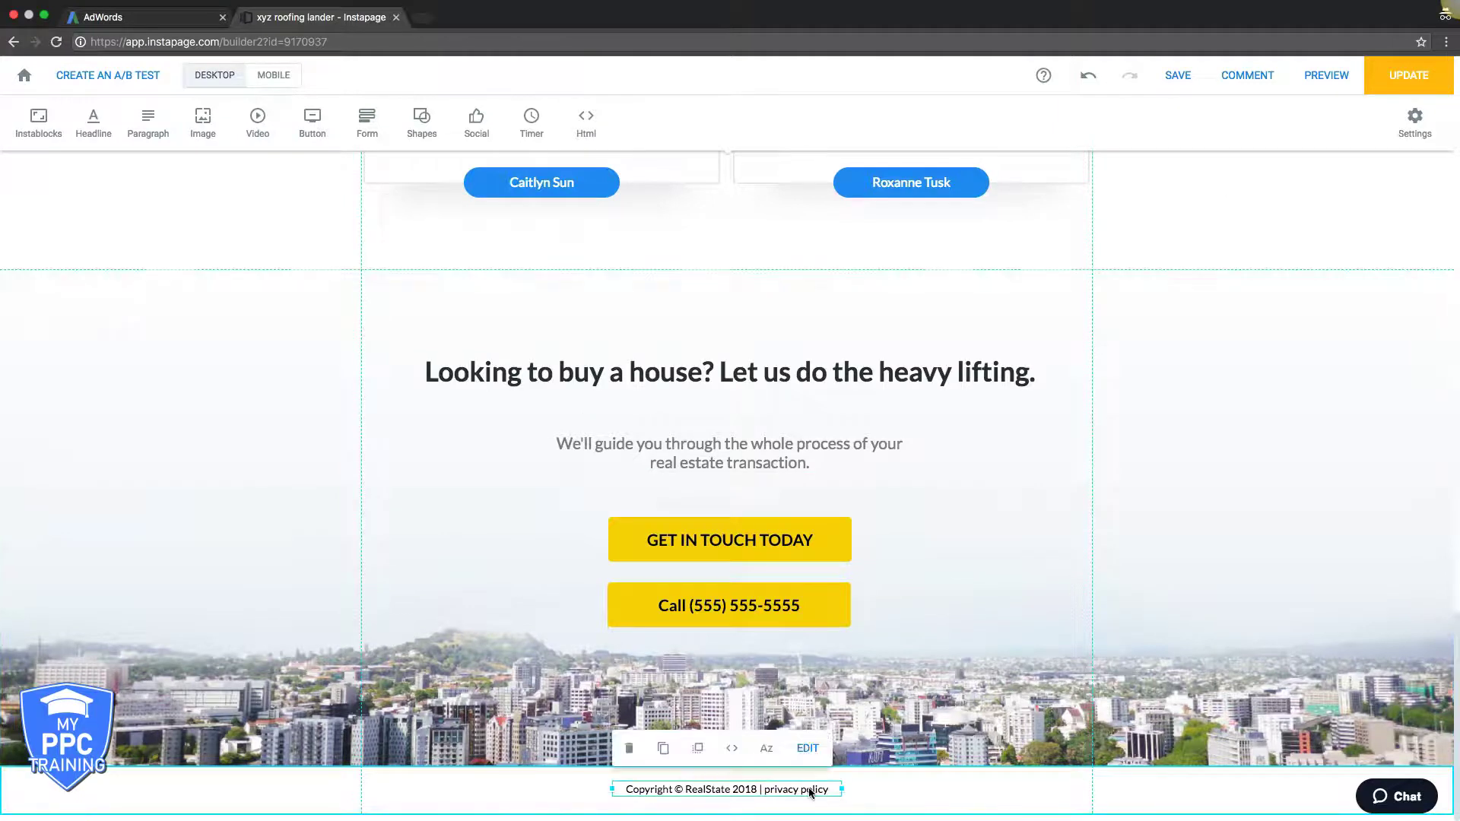
pyautogui.doubleClick(810, 791)
pyautogui.moveTo(831, 791); pyautogui.dragTo(765, 791)
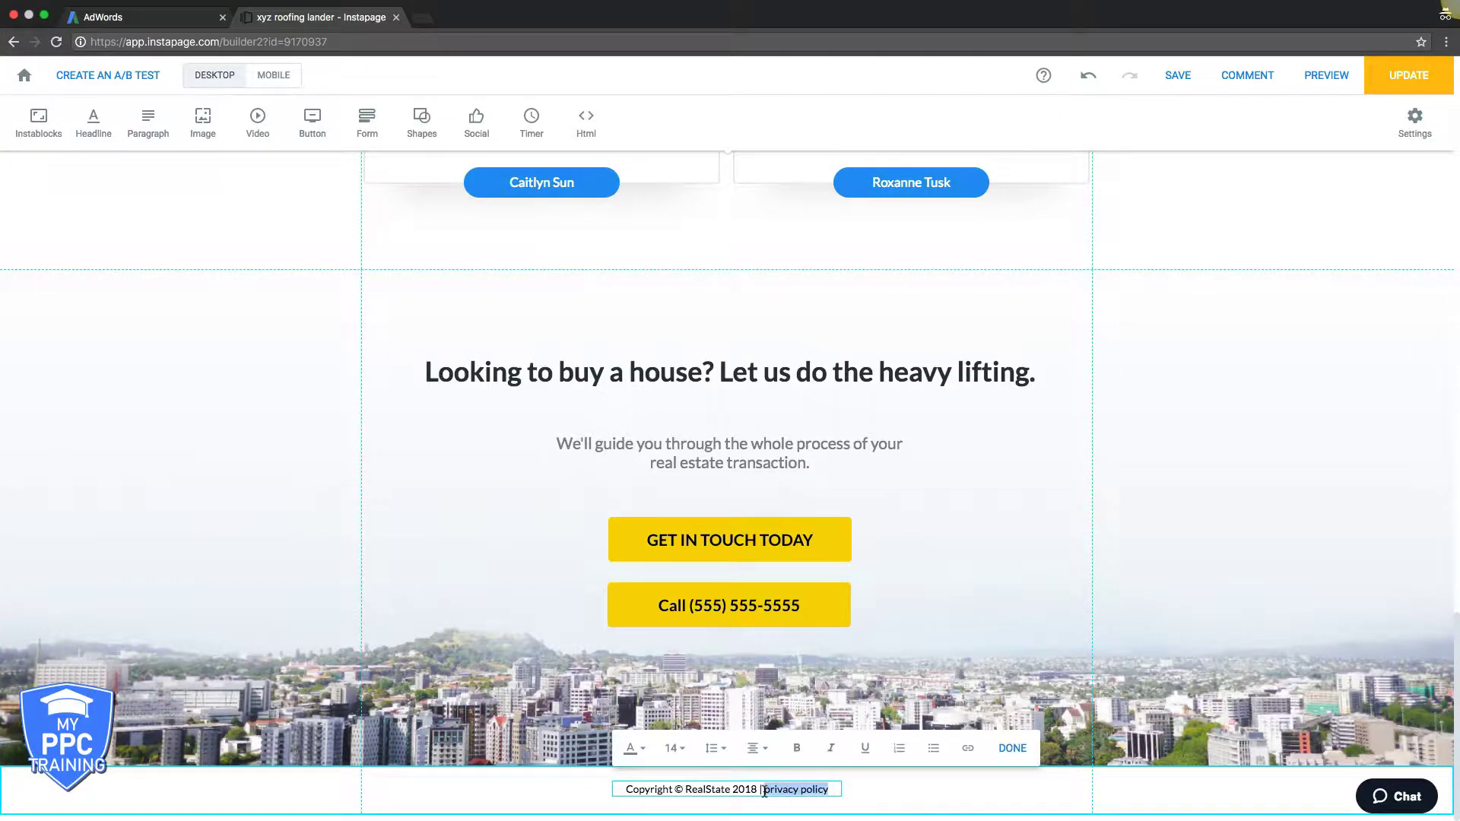
pyautogui.click(968, 748)
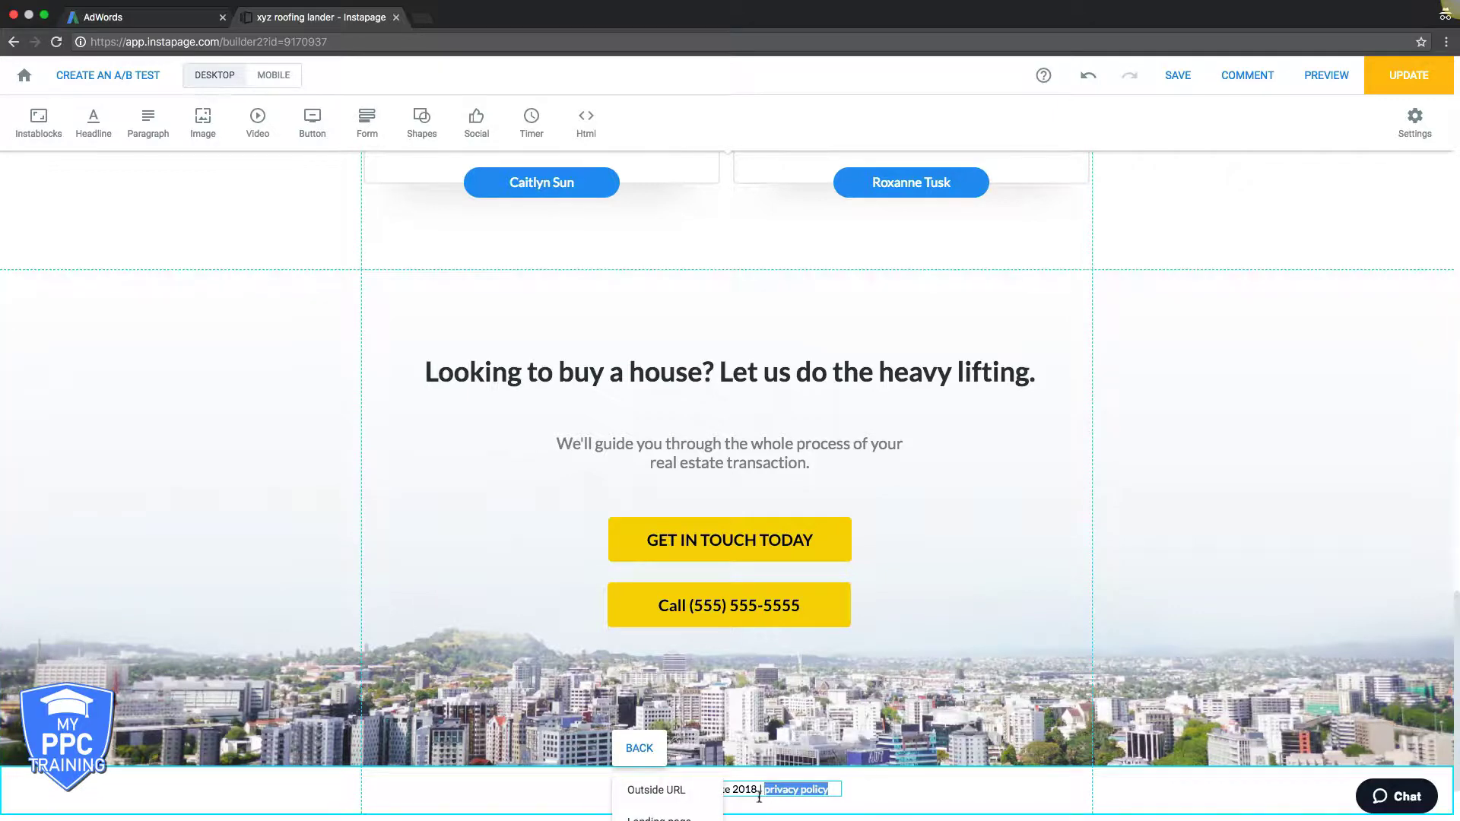
pyautogui.scroll(-2, 668, 808)
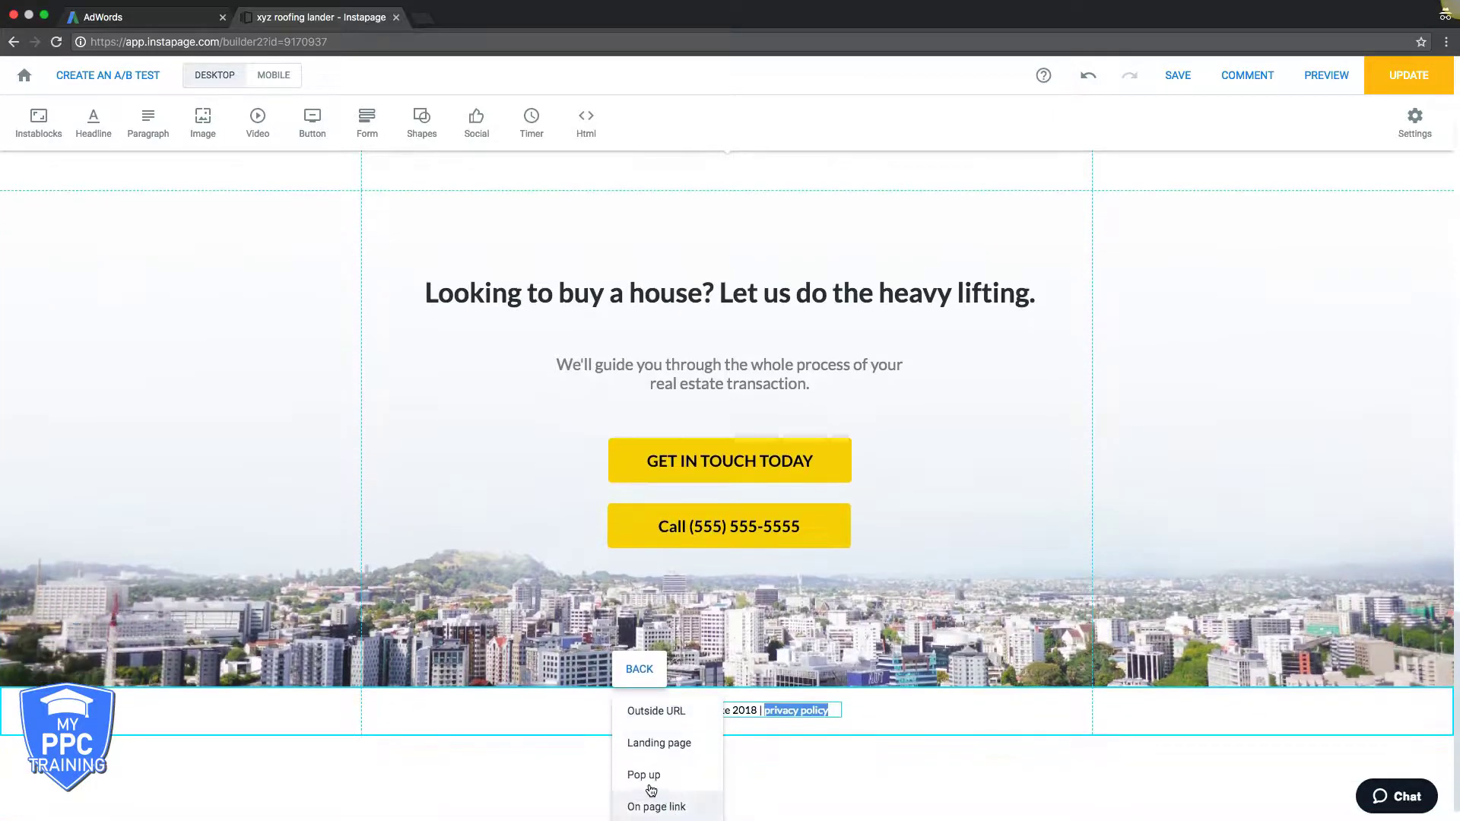
pyautogui.click(651, 787)
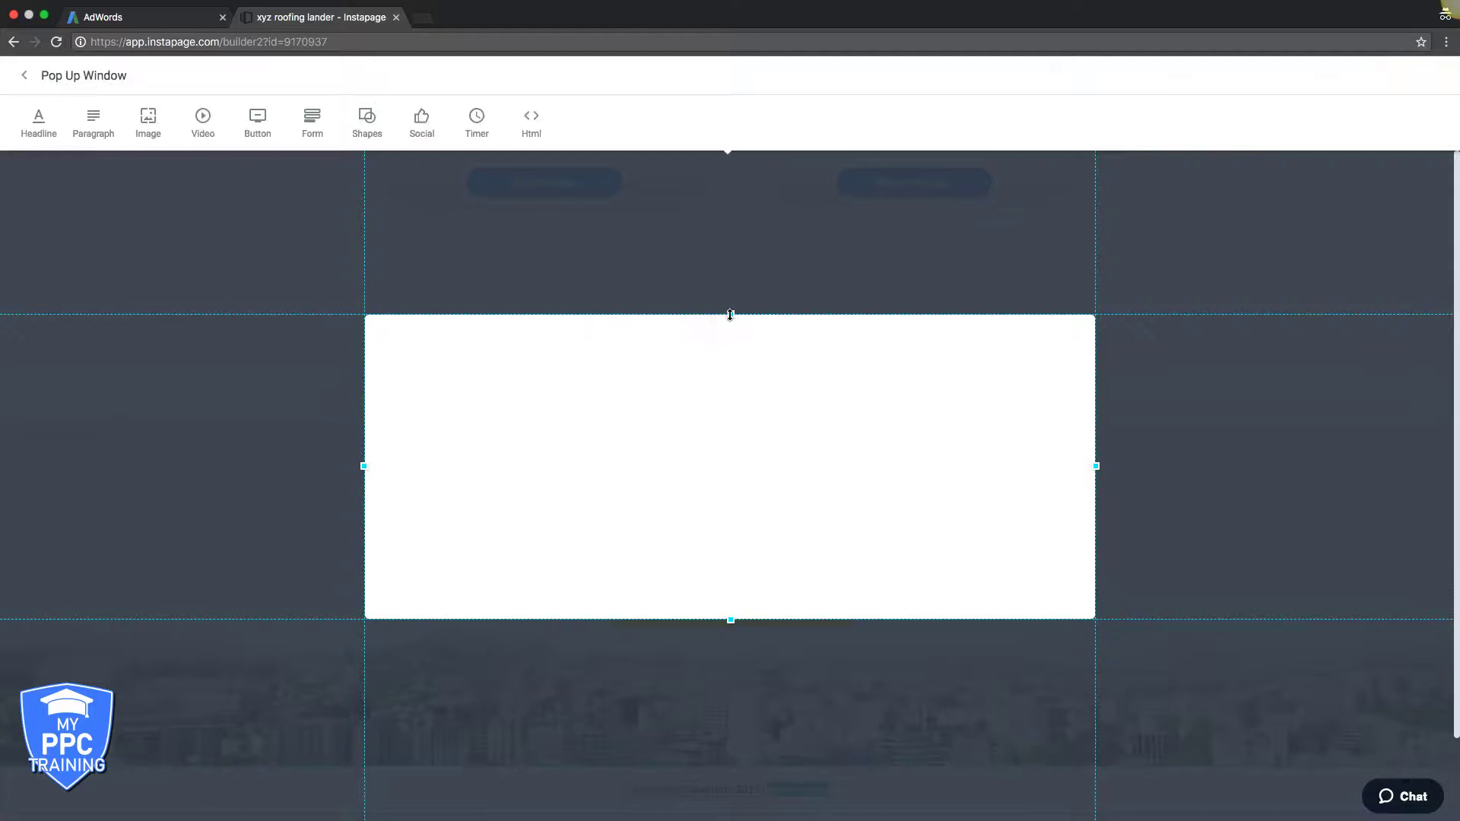
pyautogui.moveTo(730, 314); pyautogui.dragTo(725, 234)
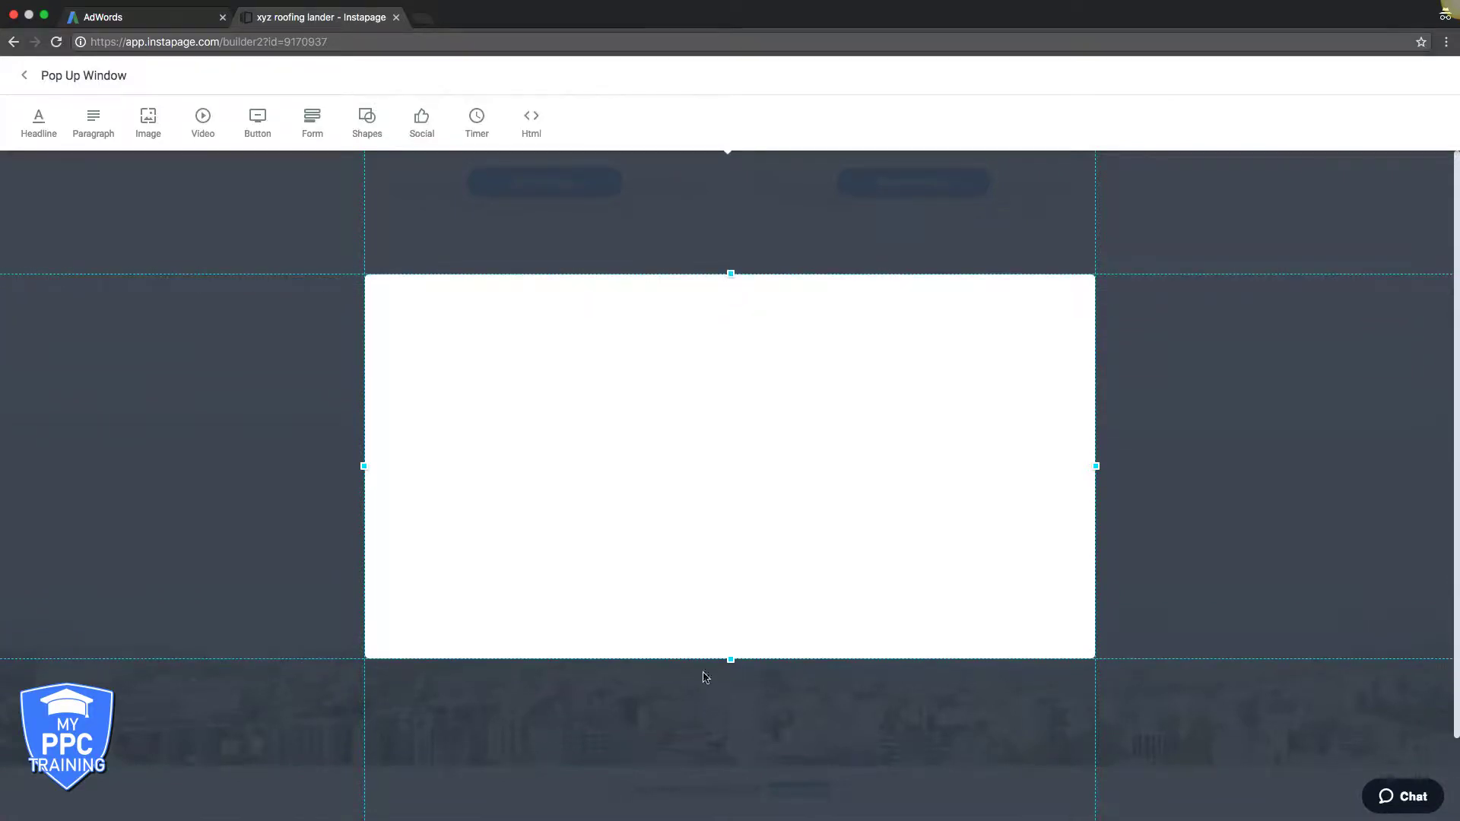
pyautogui.click(1290, 411)
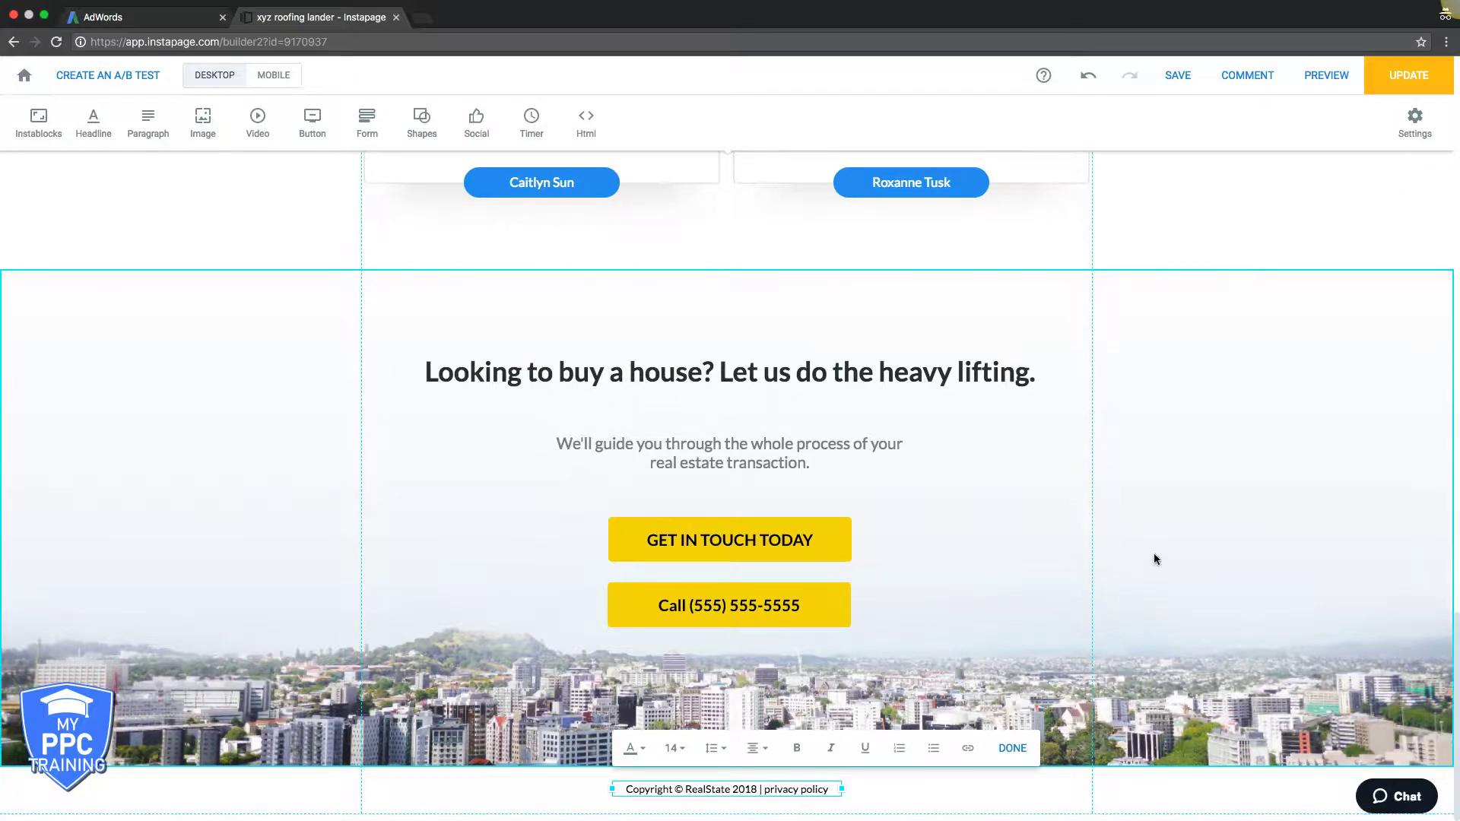
pyautogui.click(1105, 553)
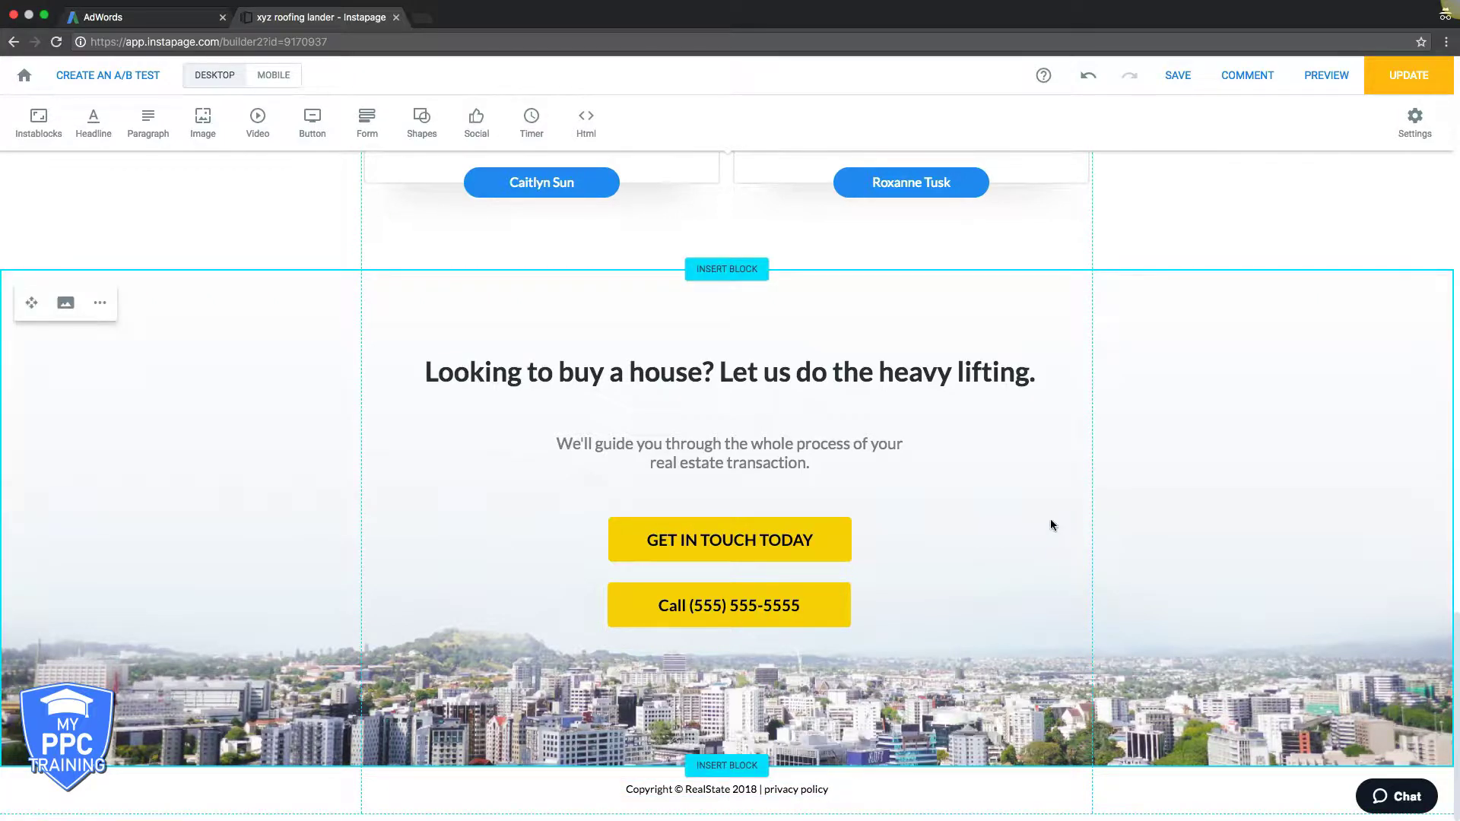
# Review the desktop page from header and quote form through agent introduction, portfolio and testimonials to the closing call to action.
pyautogui.scroll(5, 1052, 525)
pyautogui.scroll(4, 1079, 501)
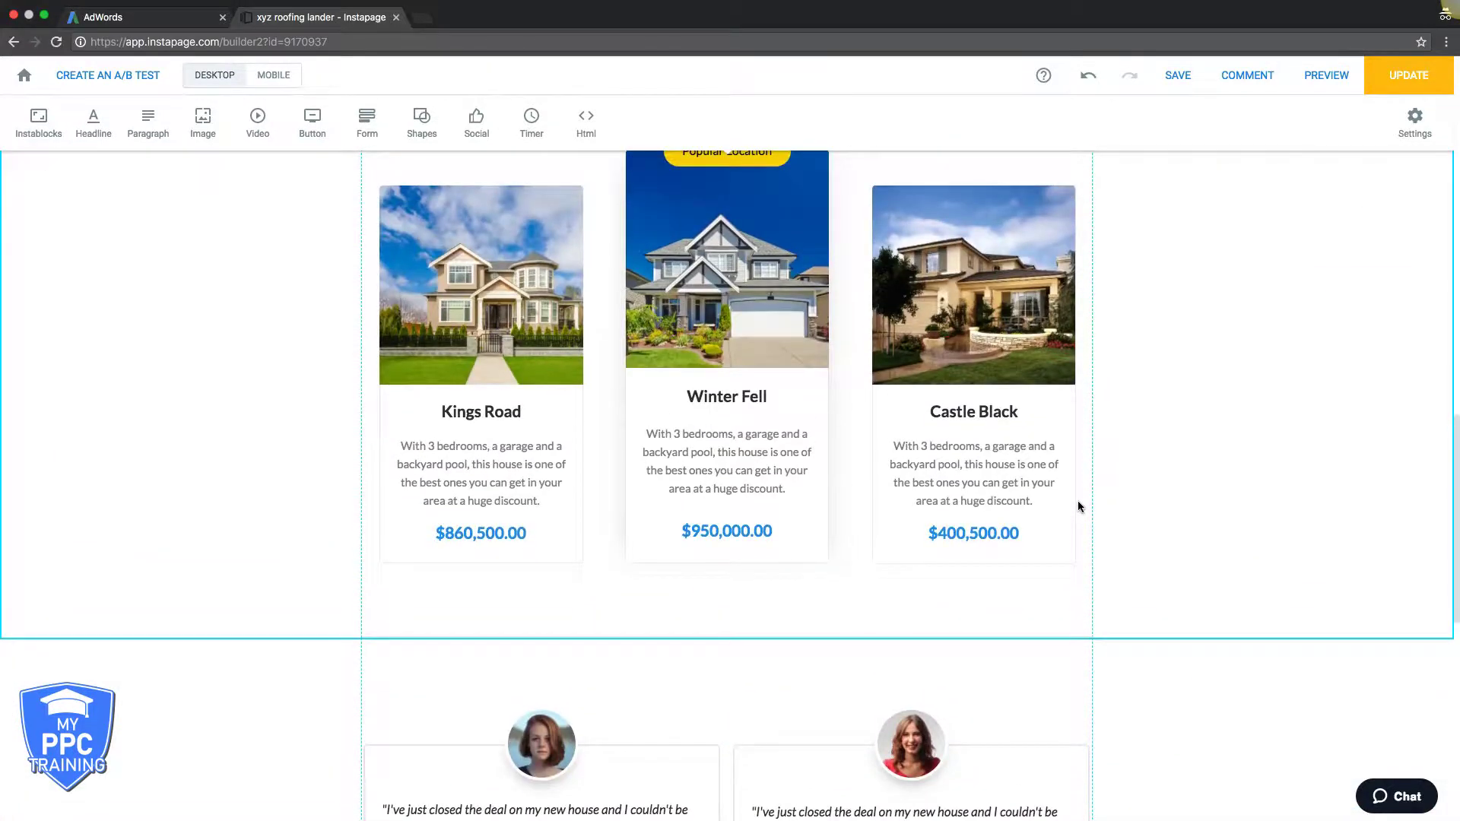
pyautogui.scroll(15, 1078, 506)
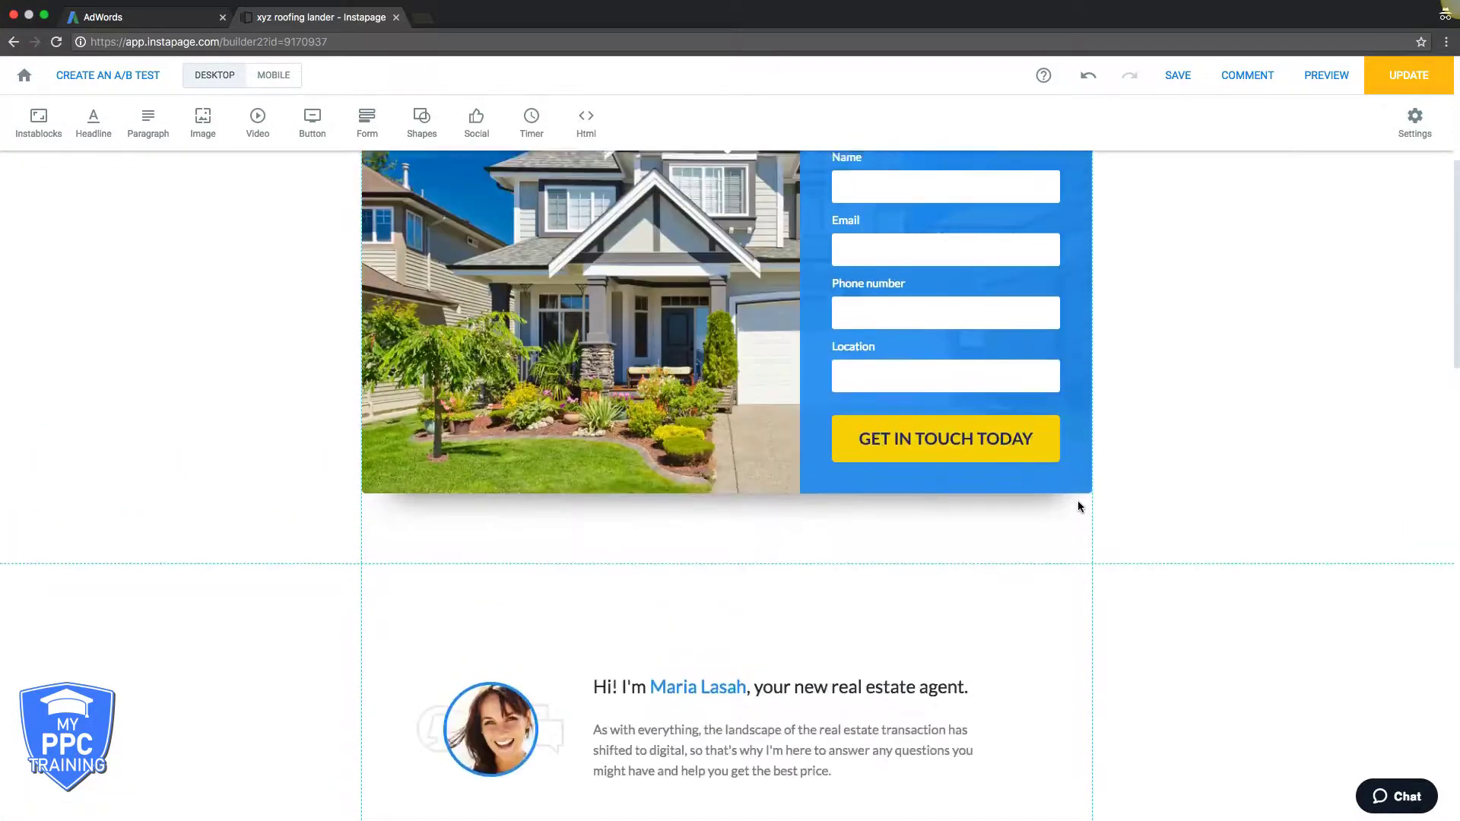
pyautogui.scroll(2, 1080, 506)
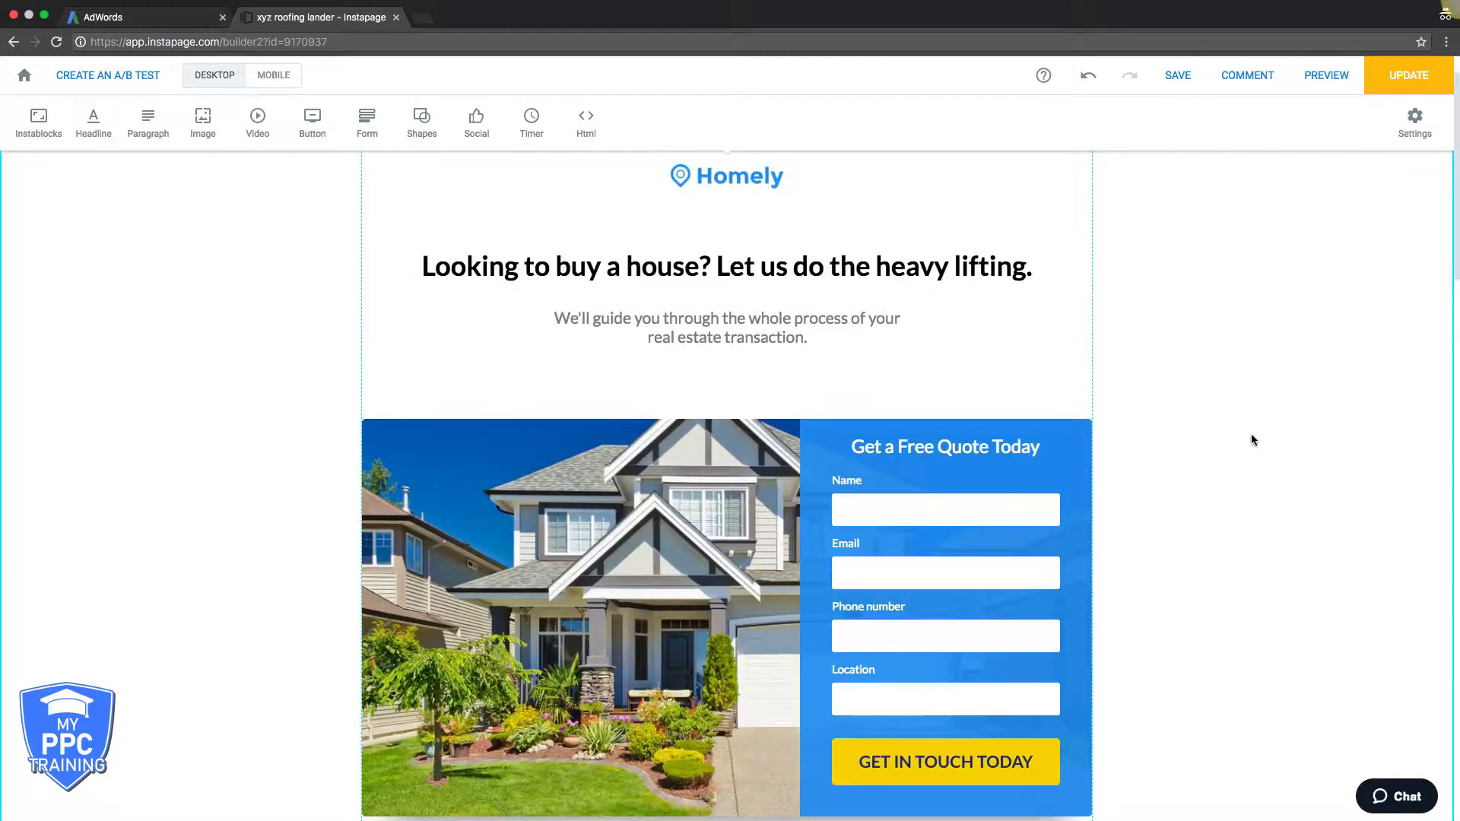
pyautogui.scroll(1, 1252, 441)
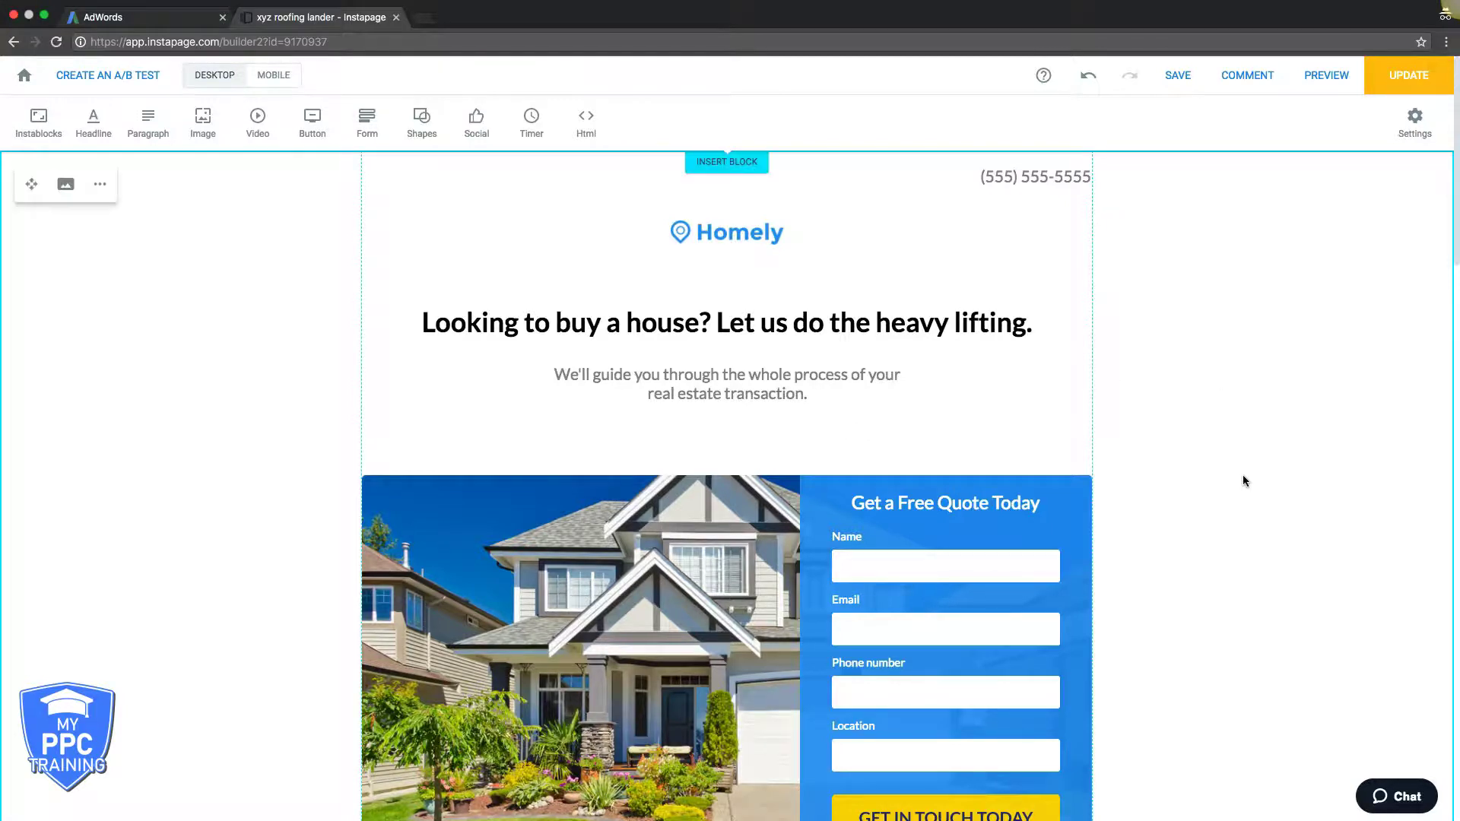
pyautogui.scroll(-3, 1227, 487)
pyautogui.scroll(-5, 1180, 508)
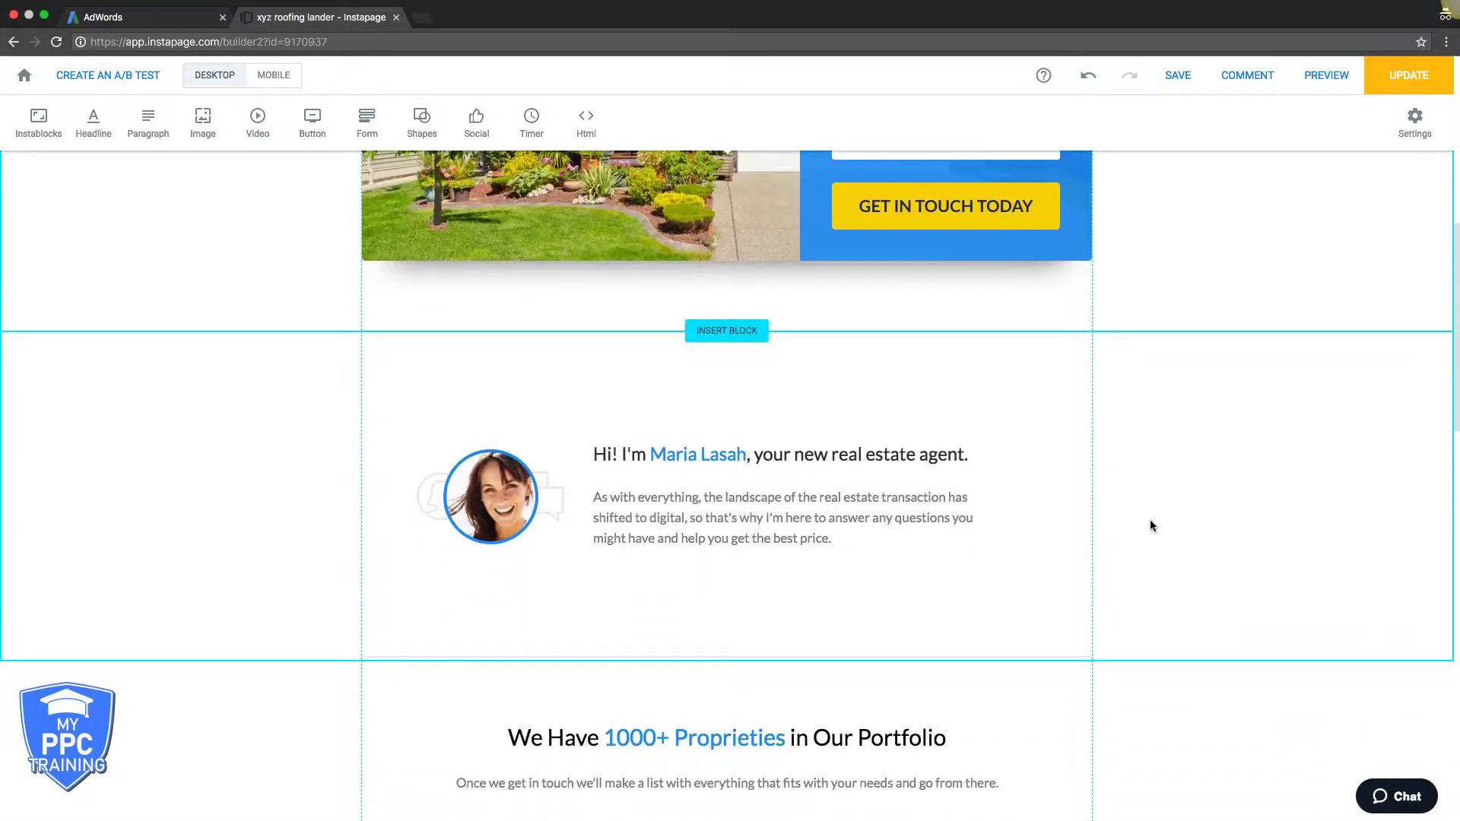
pyautogui.scroll(4, 1171, 525)
pyautogui.scroll(4, 1194, 380)
pyautogui.scroll(-1, 1159, 298)
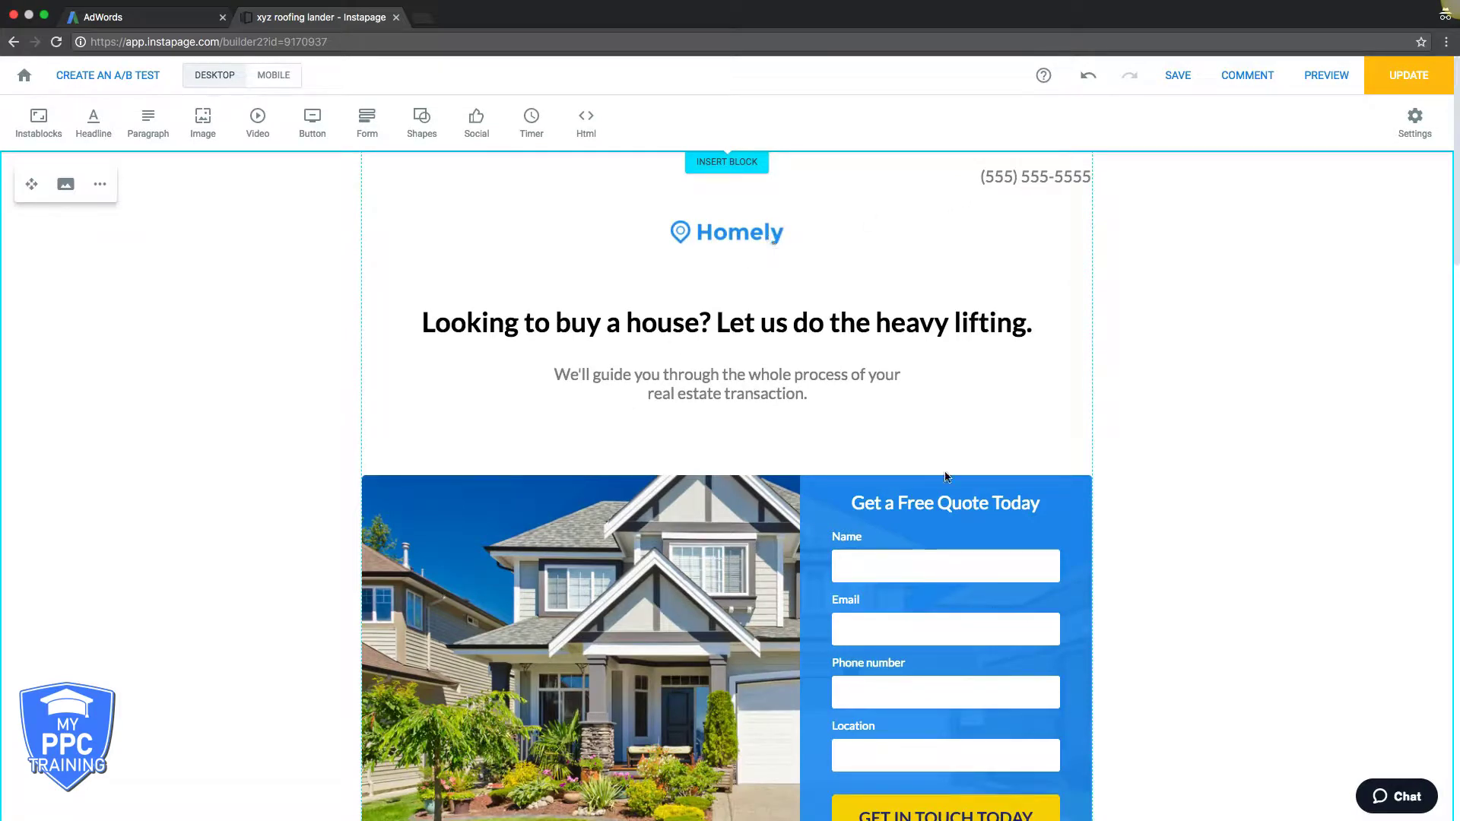
pyautogui.scroll(-3, 958, 517)
pyautogui.scroll(-5, 958, 517)
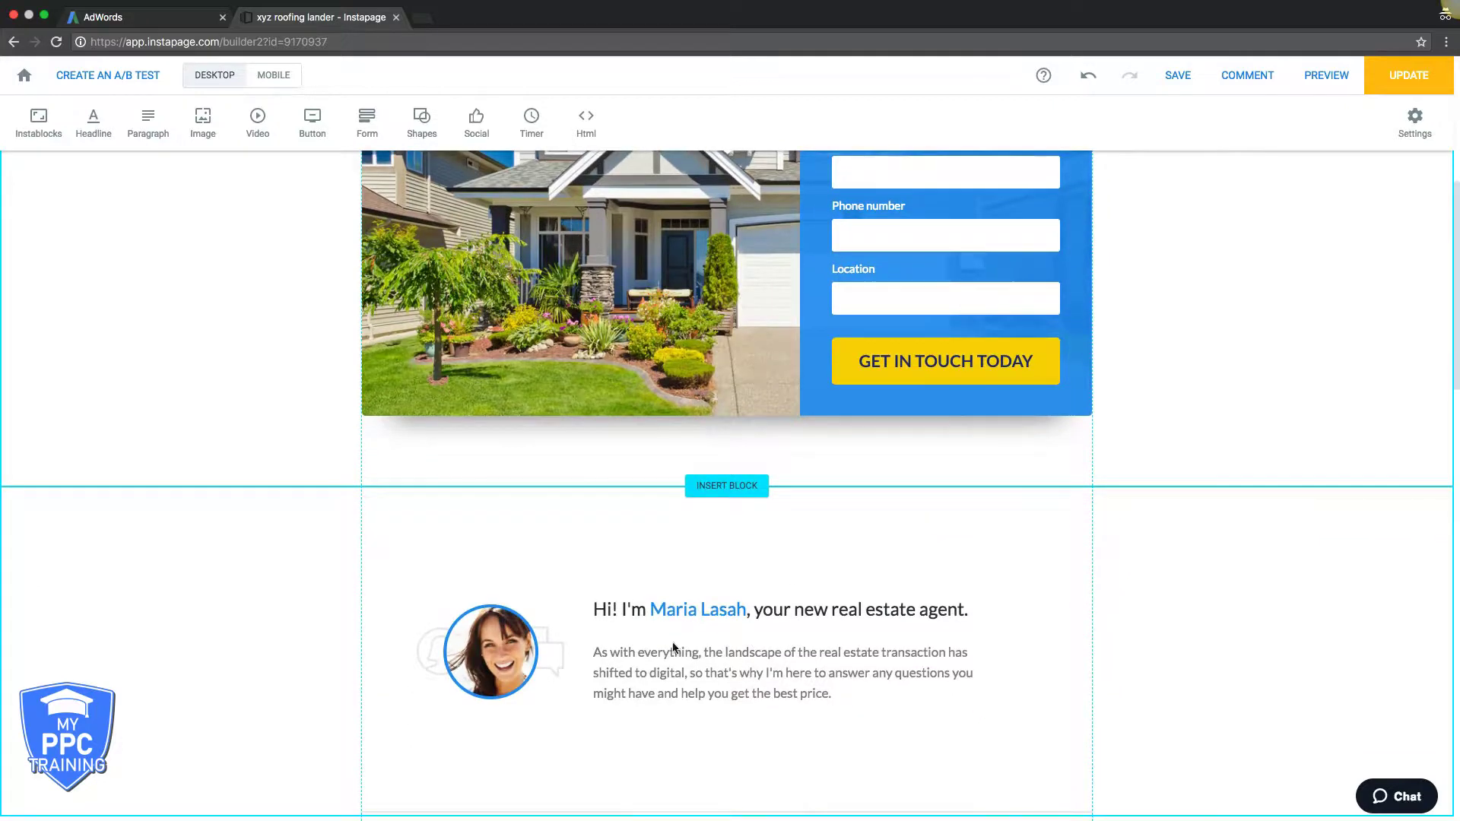
pyautogui.scroll(-8, 1235, 496)
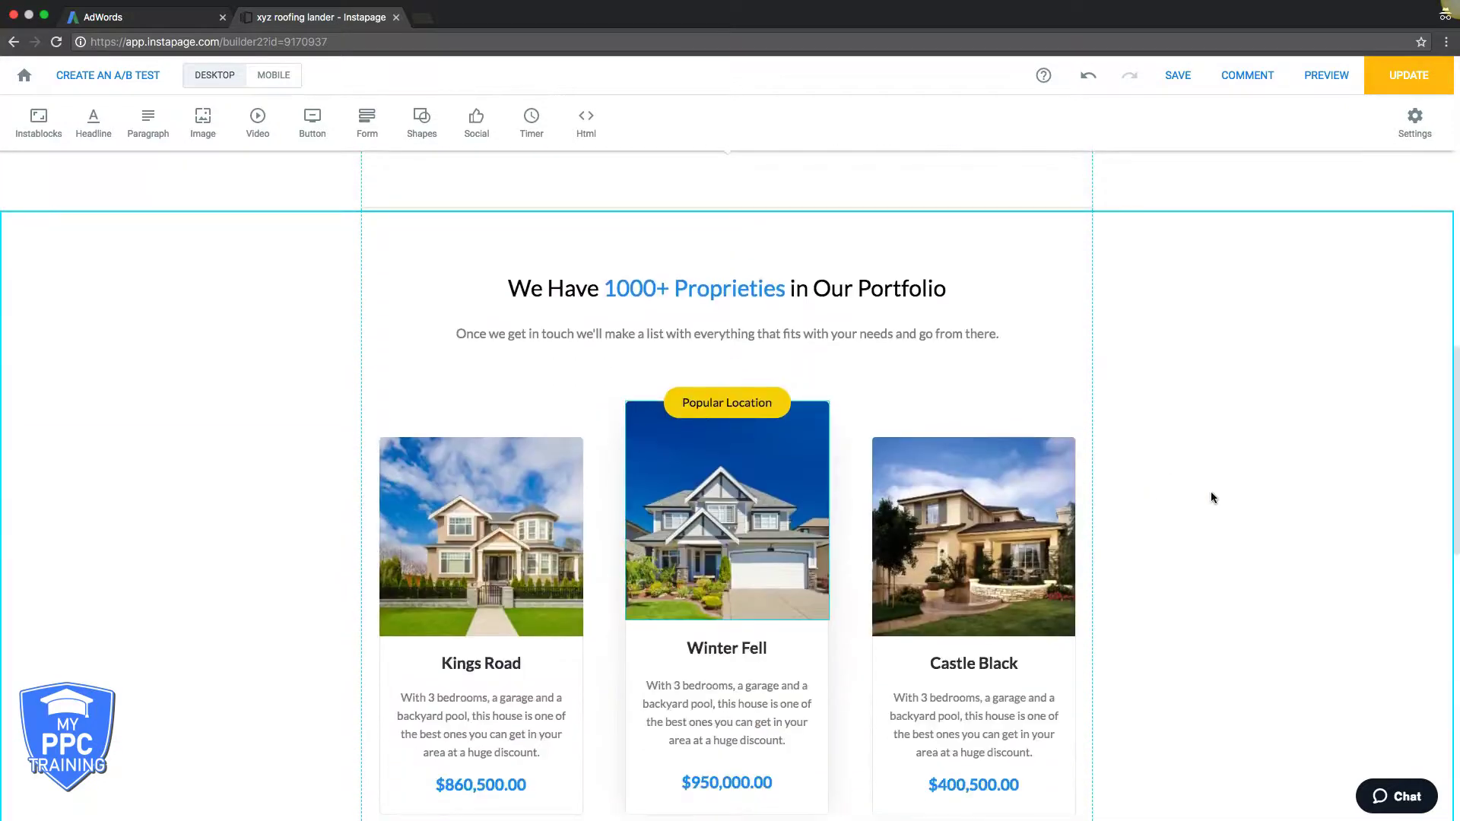
pyautogui.scroll(-5, 1213, 496)
pyautogui.scroll(-5, 1211, 498)
pyautogui.scroll(-7, 1293, 433)
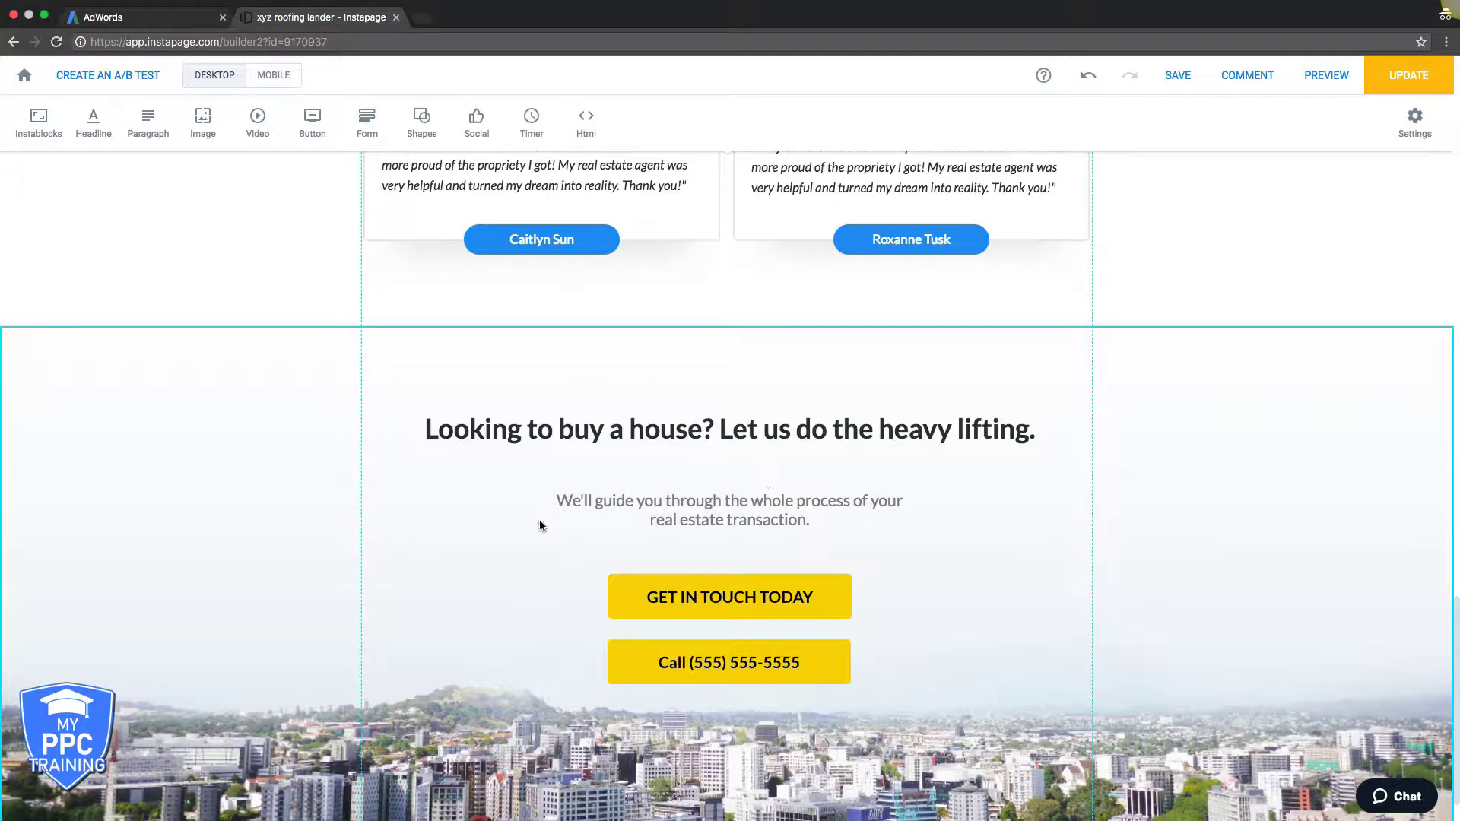
pyautogui.scroll(10, 1238, 417)
pyautogui.scroll(15, 1238, 417)
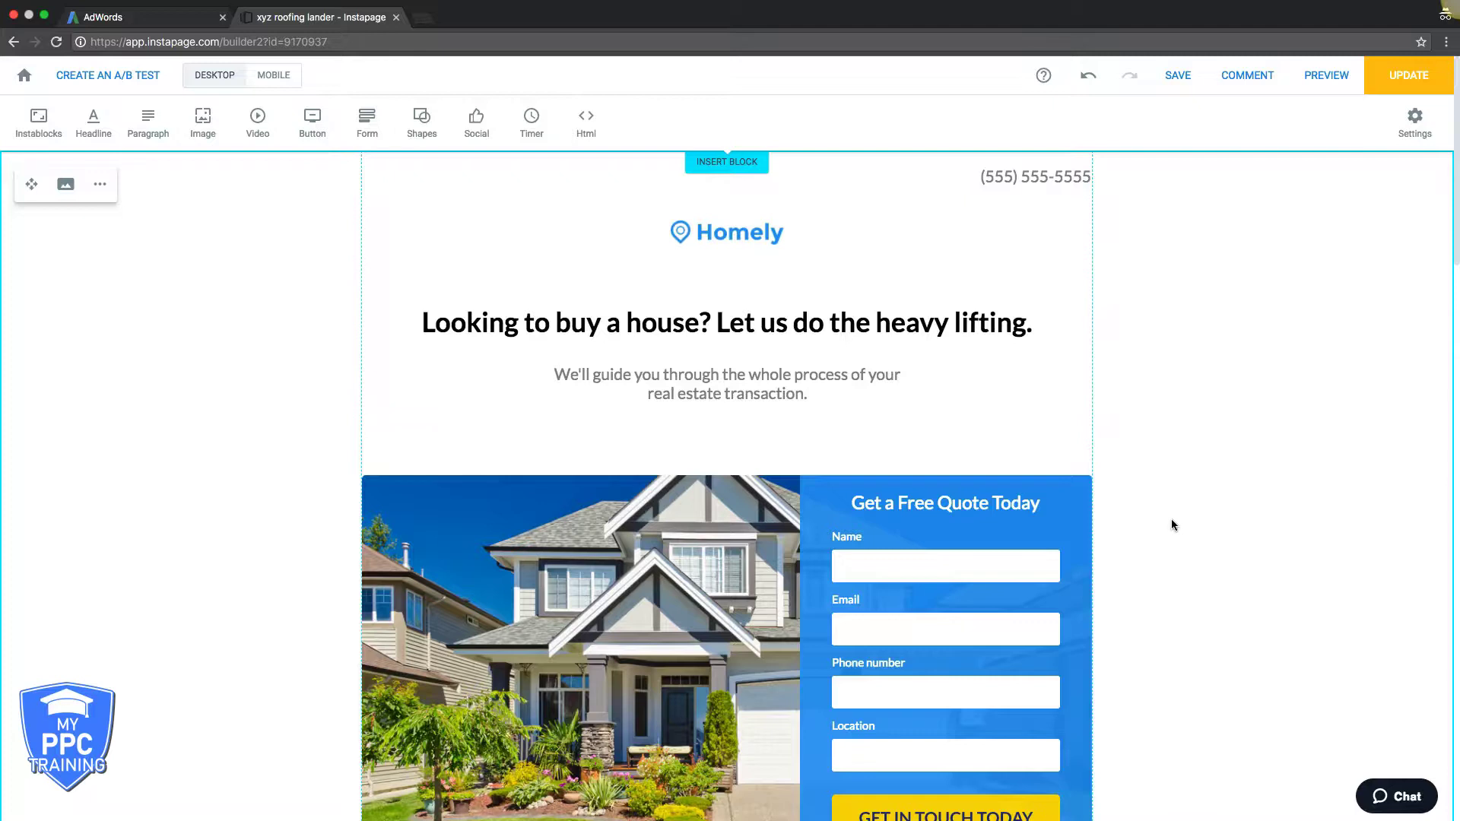
pyautogui.scroll(-7, 1171, 518)
pyautogui.scroll(-9, 1173, 509)
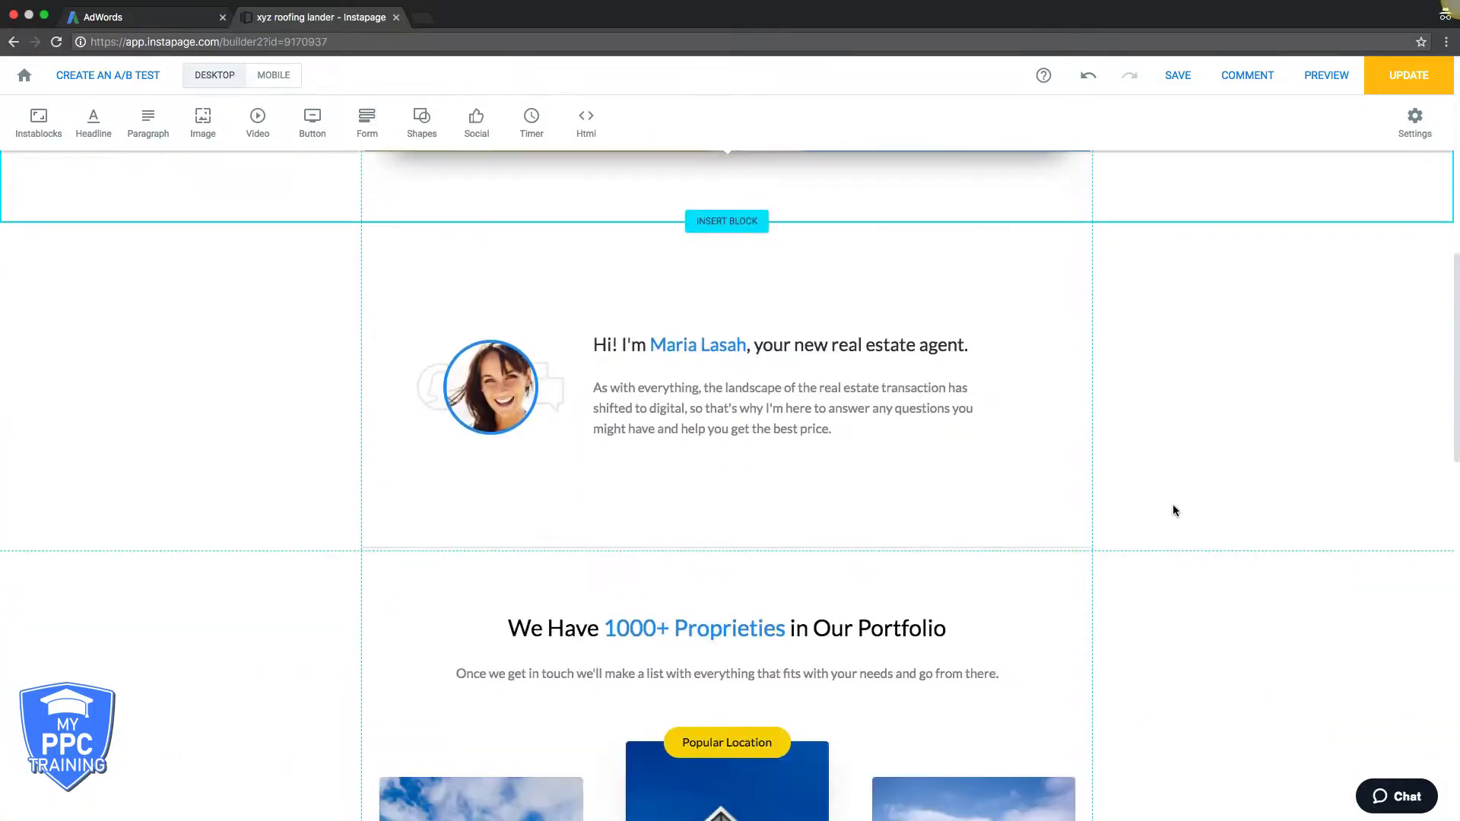
pyautogui.scroll(-10, 1173, 504)
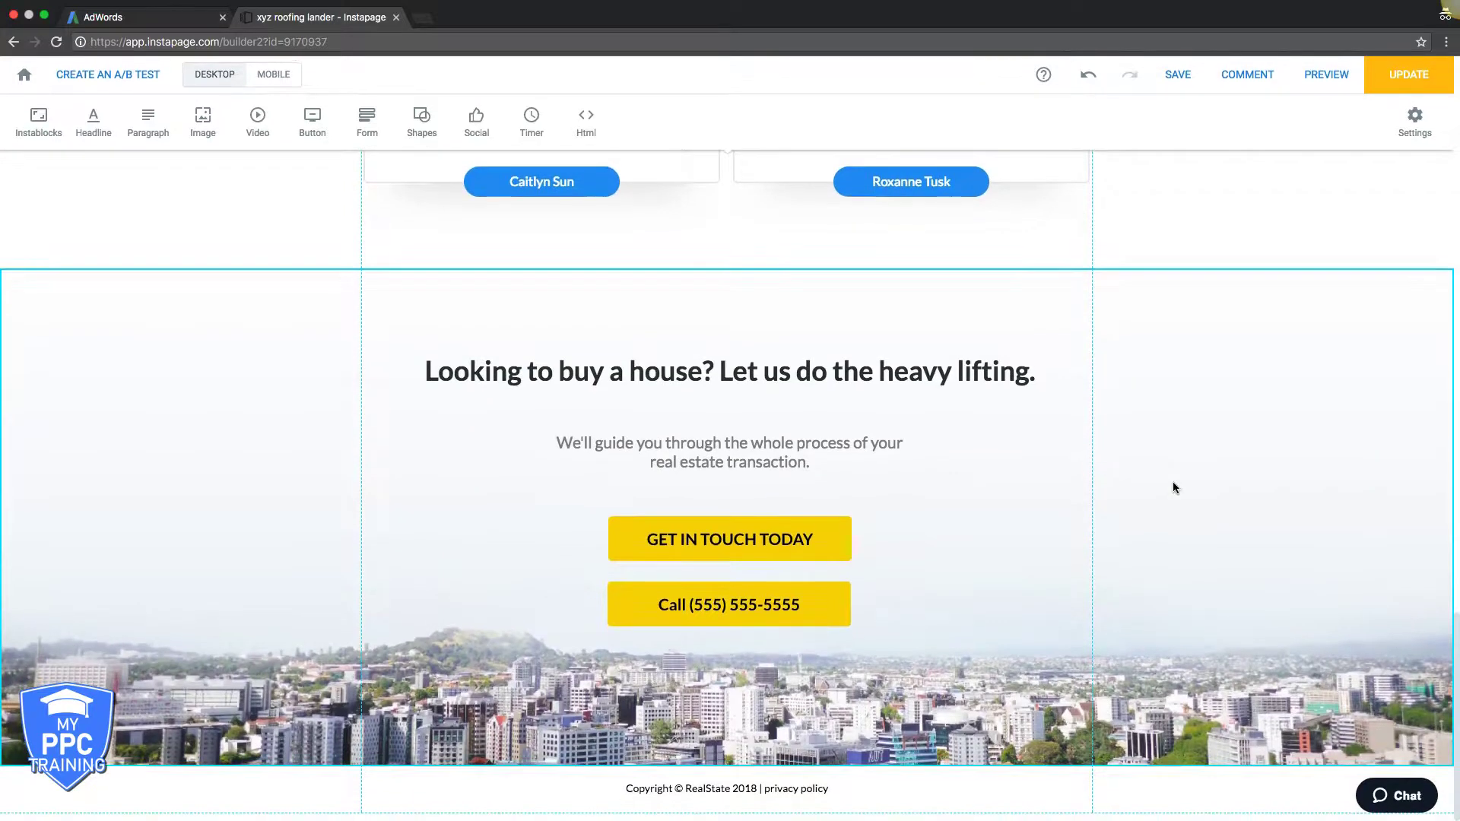
pyautogui.scroll(18, 1173, 485)
pyautogui.scroll(6, 1173, 488)
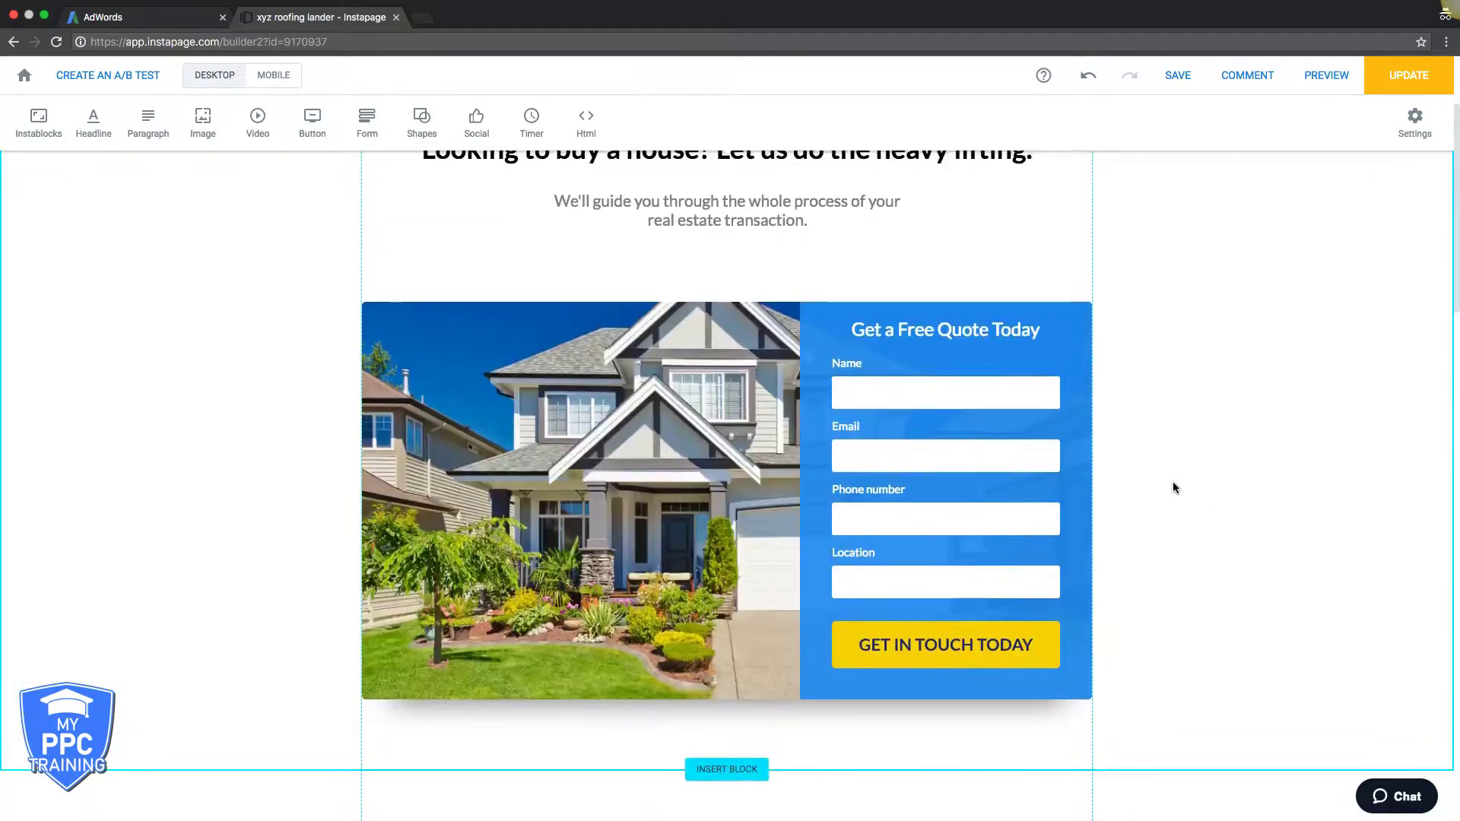
# Check the top of the mobile version, dismiss the regenerate notice and return to the desktop version.
pyautogui.click(273, 75)
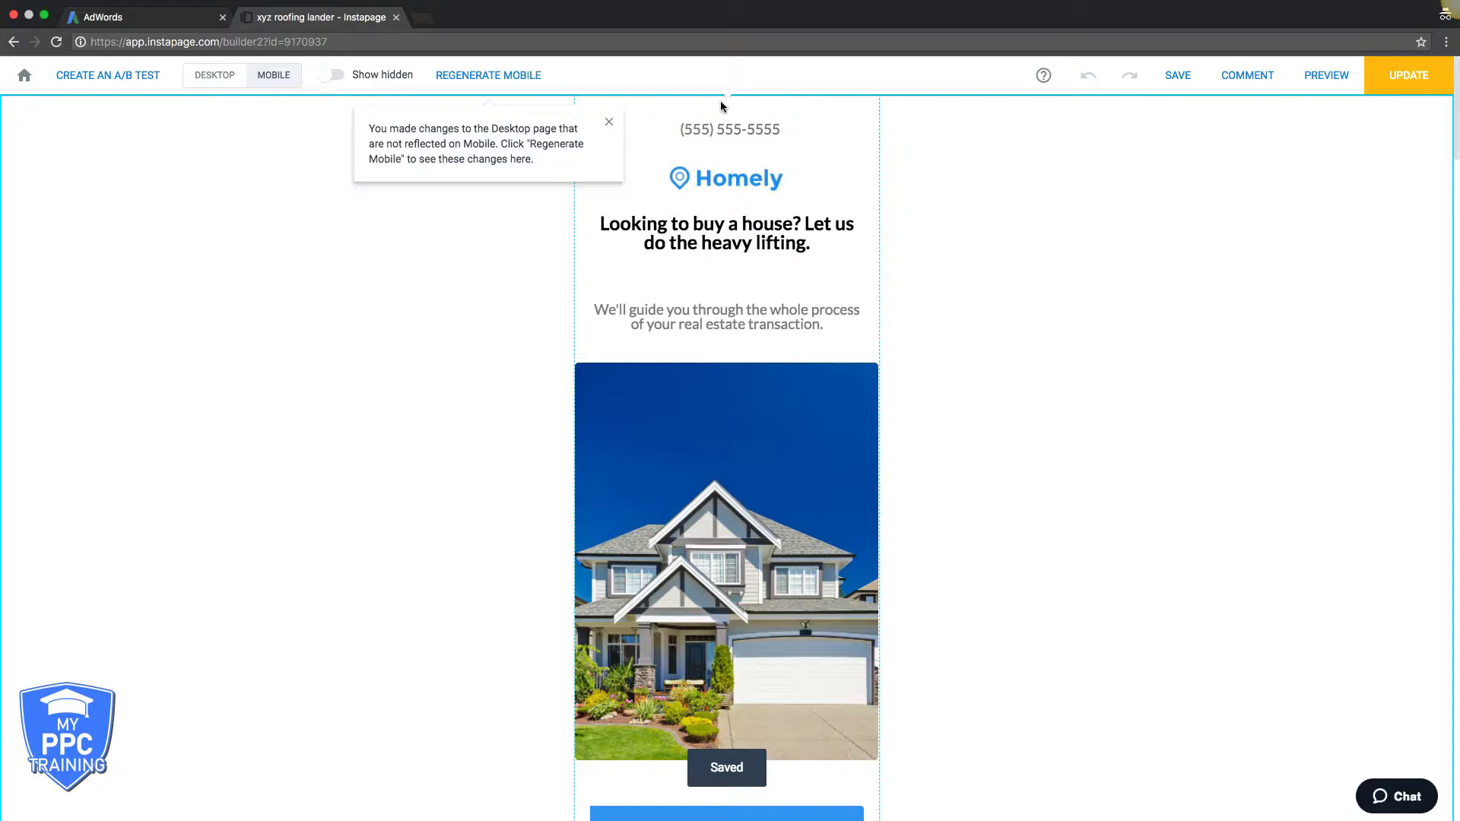
pyautogui.click(607, 122)
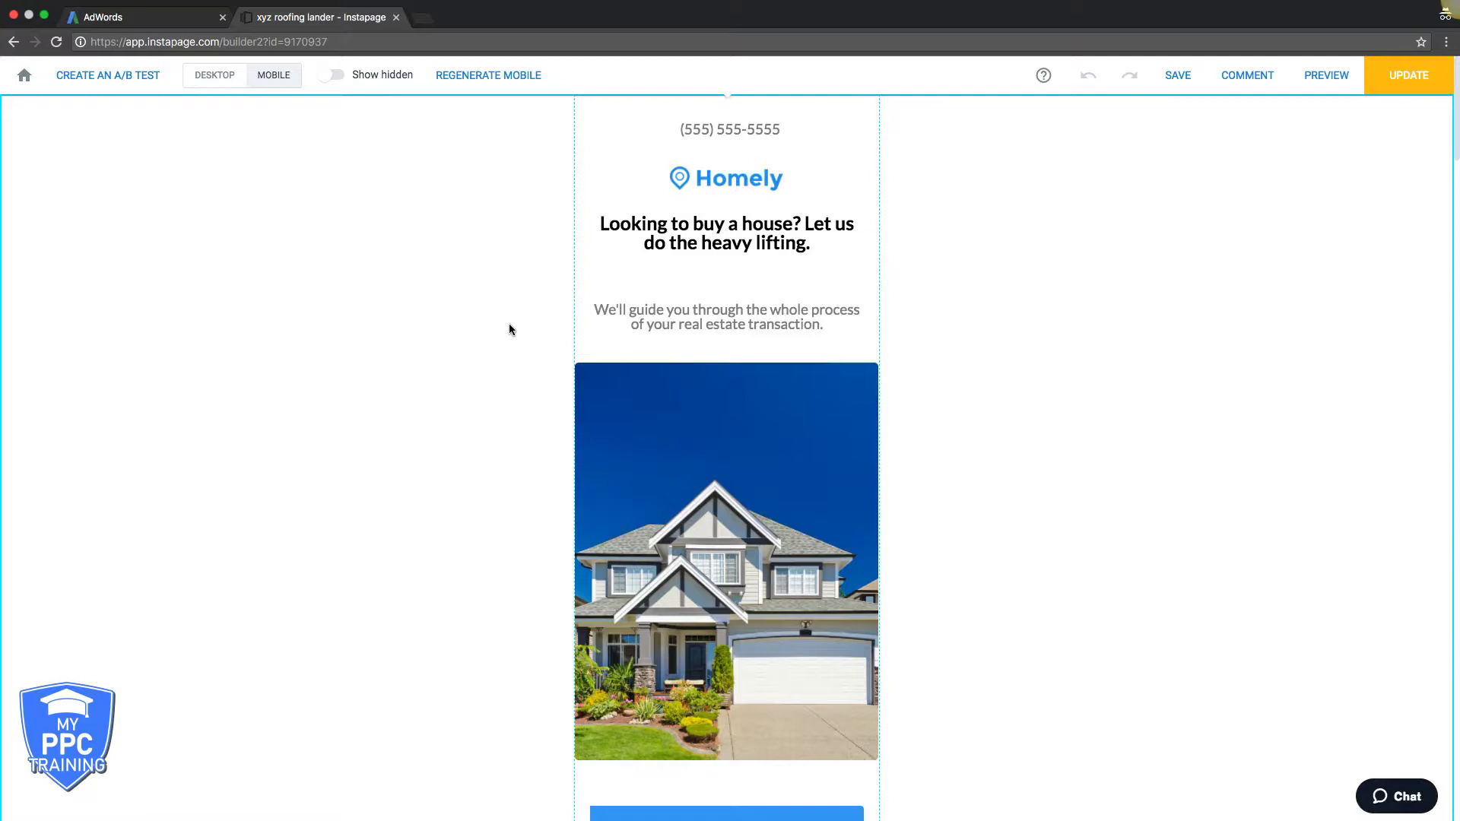
pyautogui.click(213, 79)
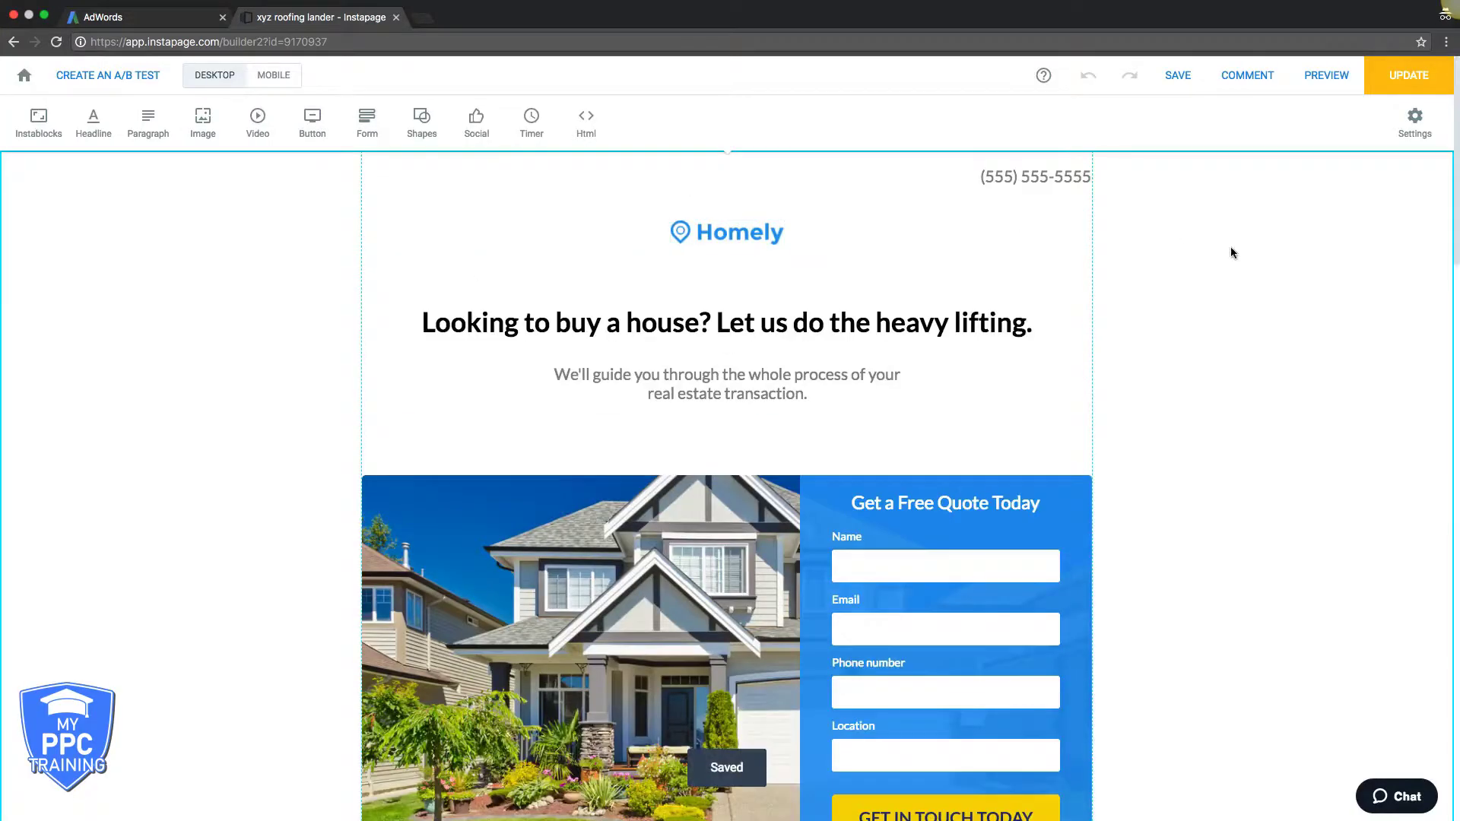
pyautogui.scroll(-3, 1191, 394)
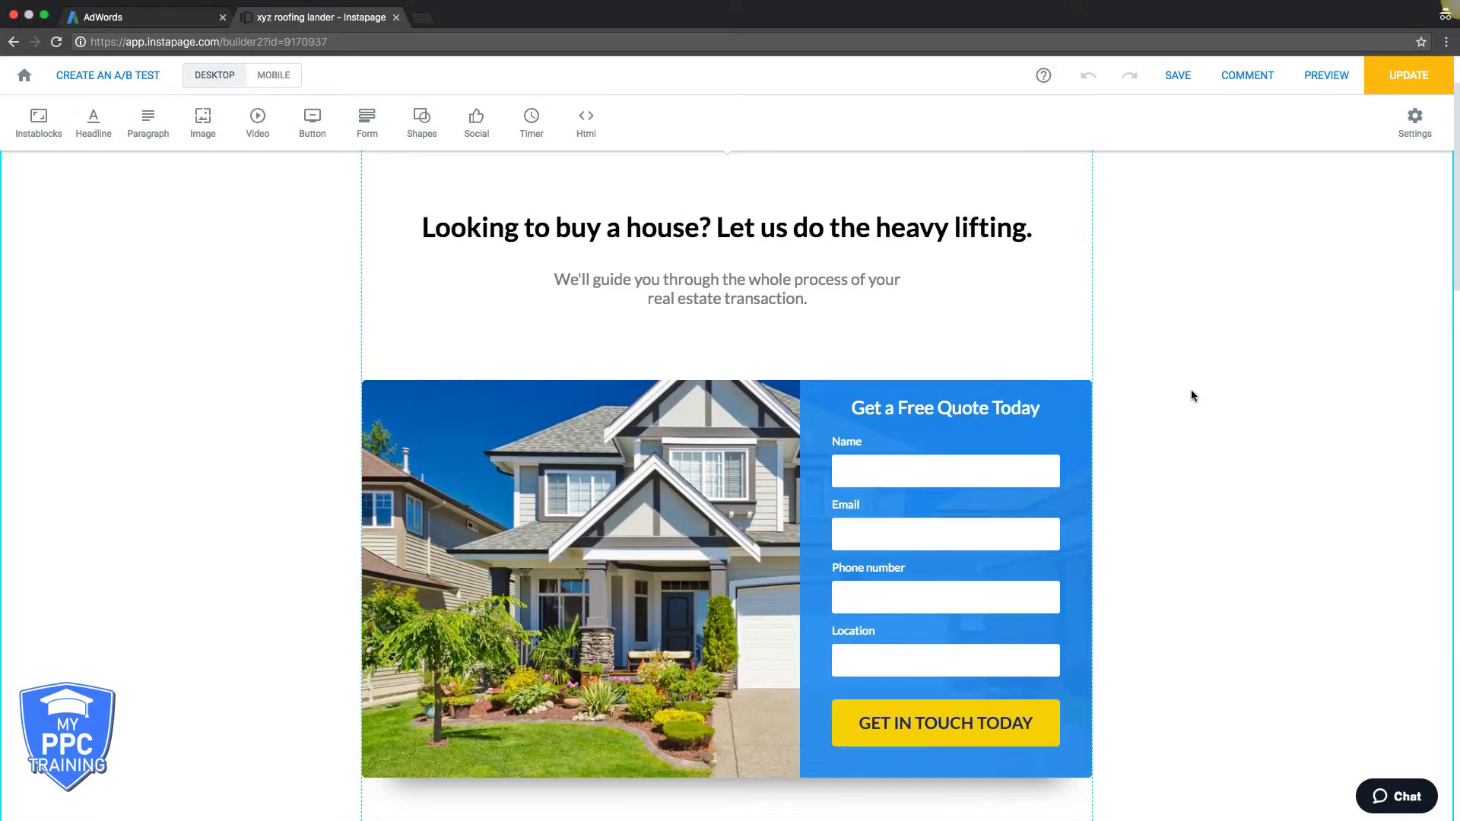
pyautogui.scroll(-3, 1211, 510)
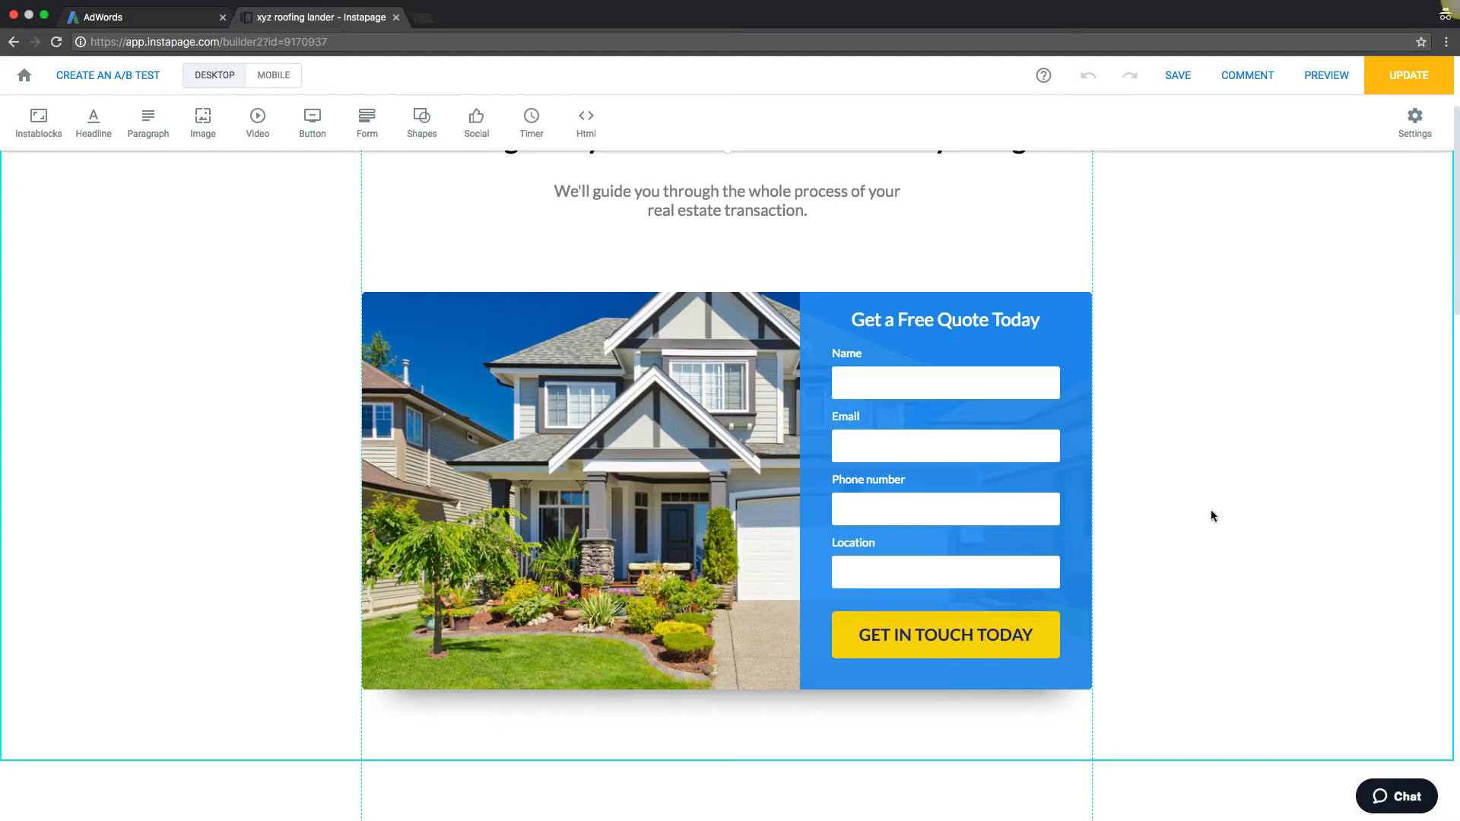
pyautogui.scroll(-6, 1172, 564)
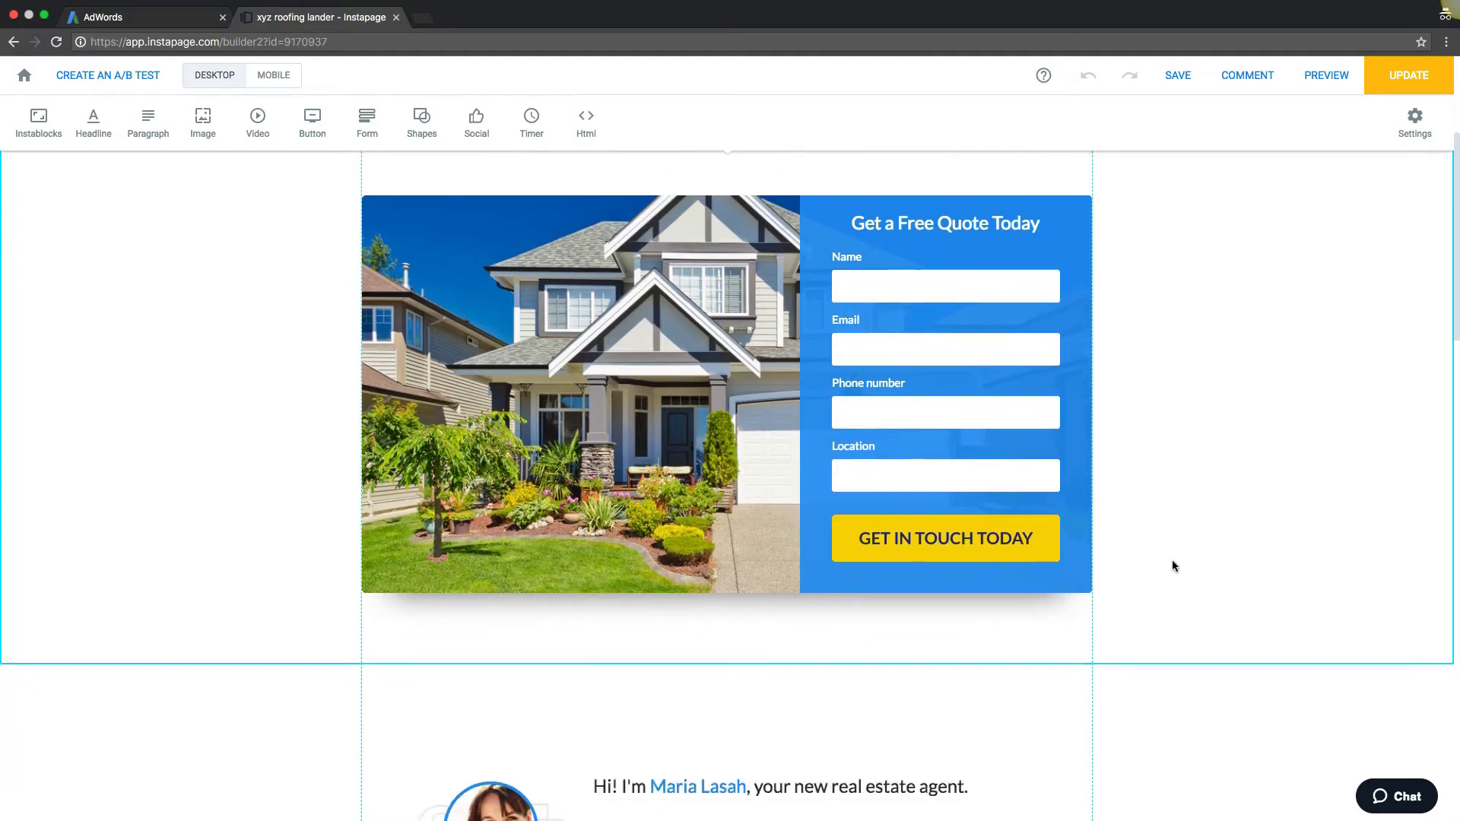
pyautogui.scroll(-2, 1174, 564)
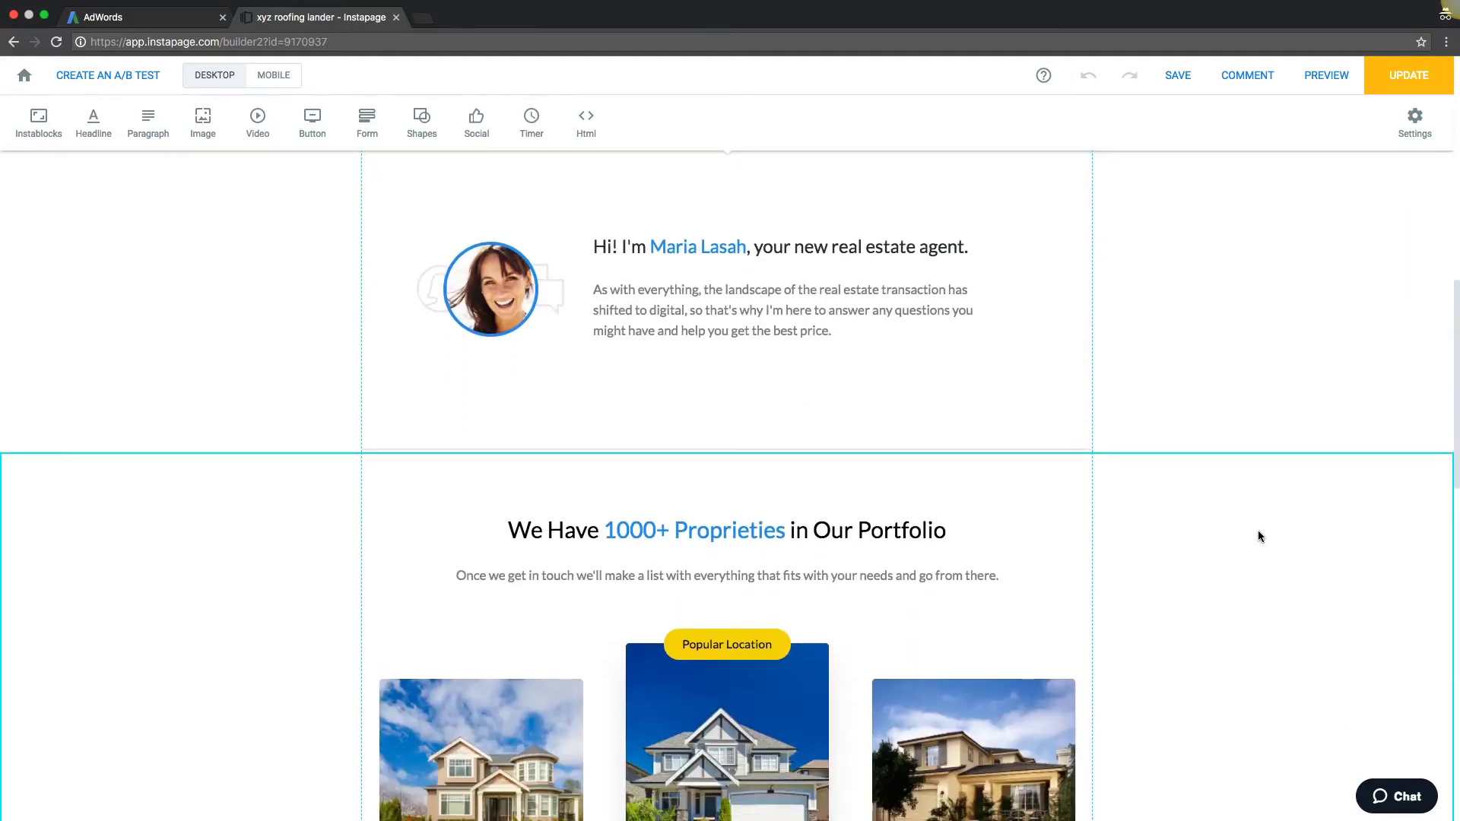
pyautogui.scroll(-1, 1258, 534)
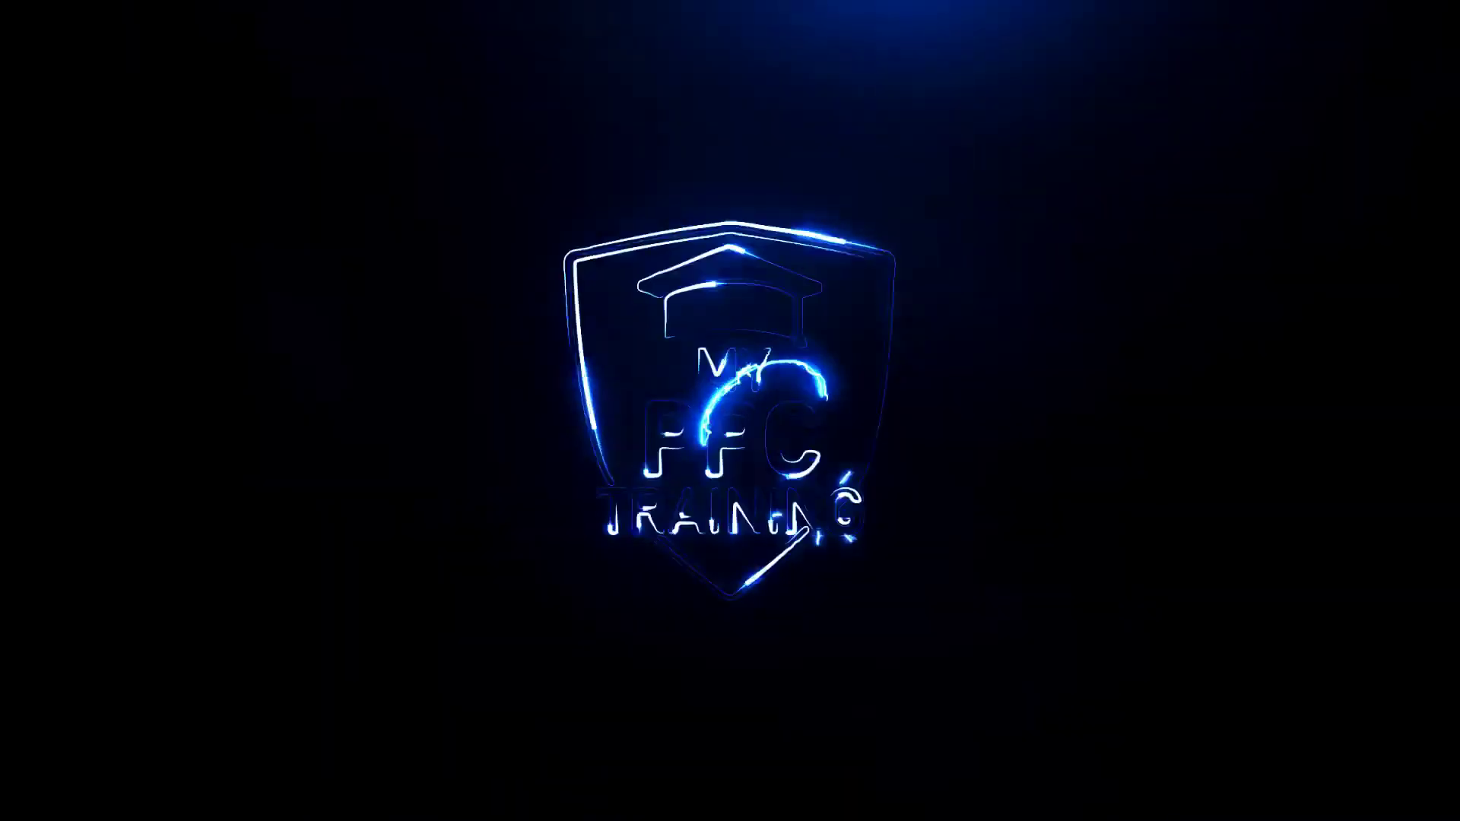